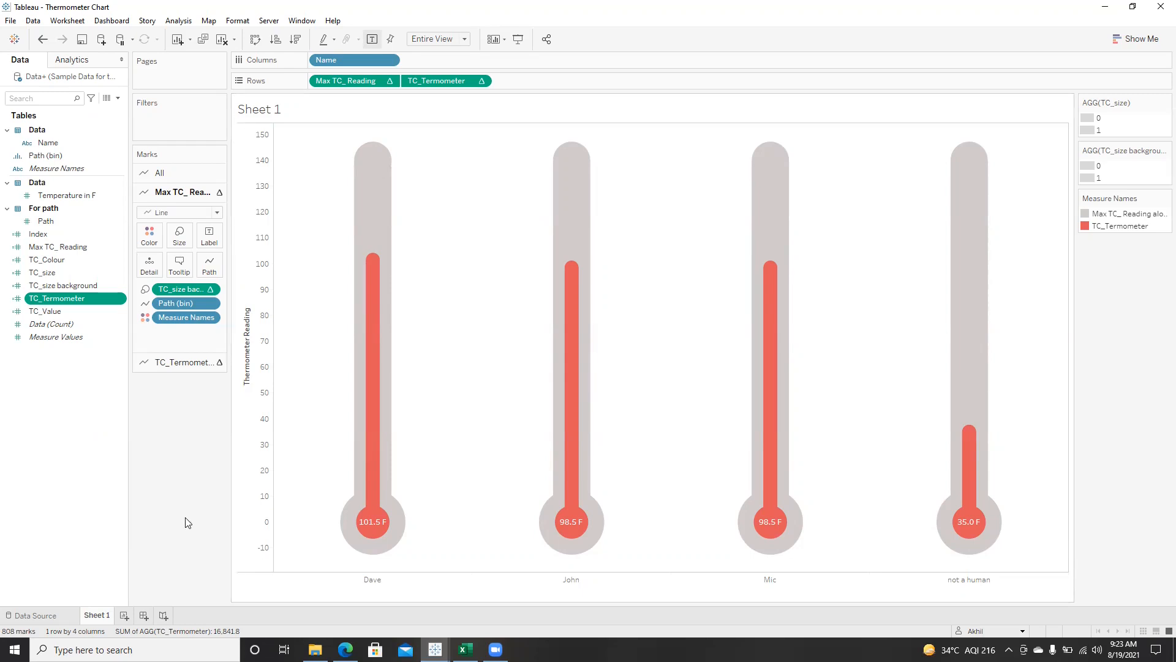
- Switch to the Excel sample data workbook, review the Name and Temperature in F columns, and widen column B to fit its header
mouse_move(465, 648)
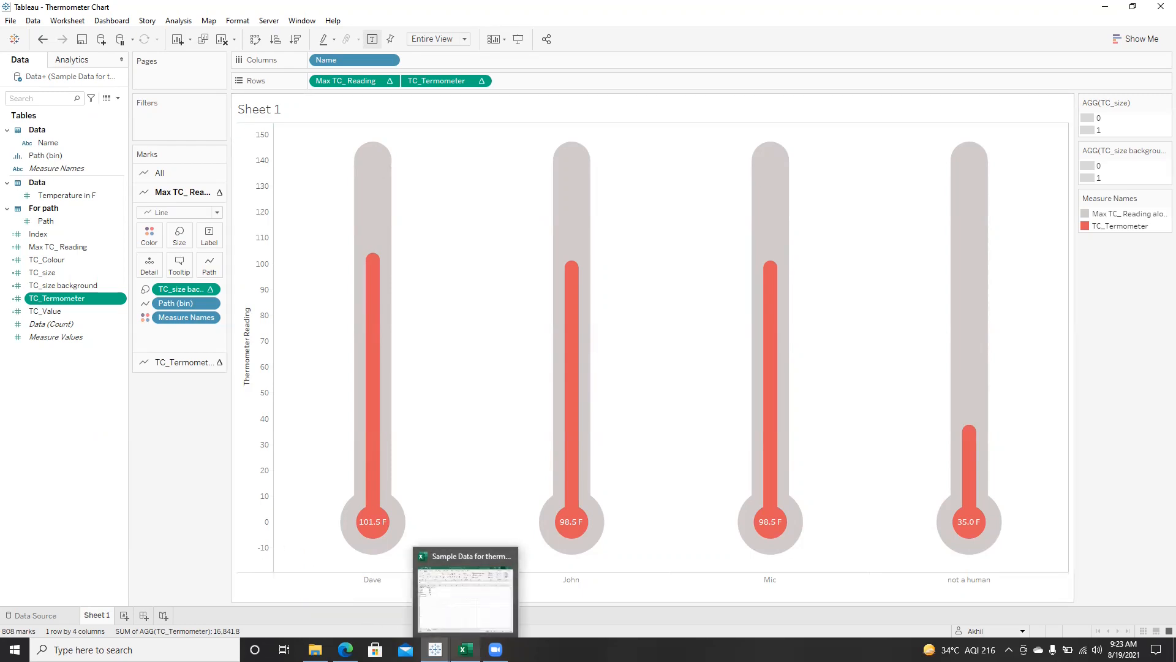
left_click(464, 624)
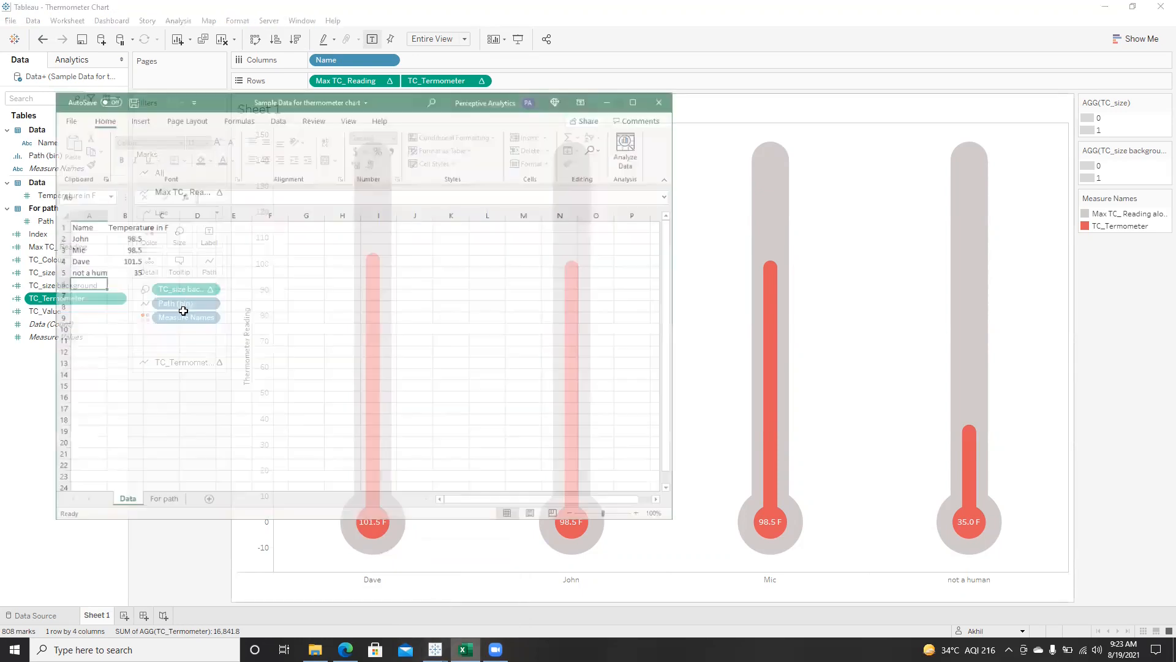
left_click(153, 269)
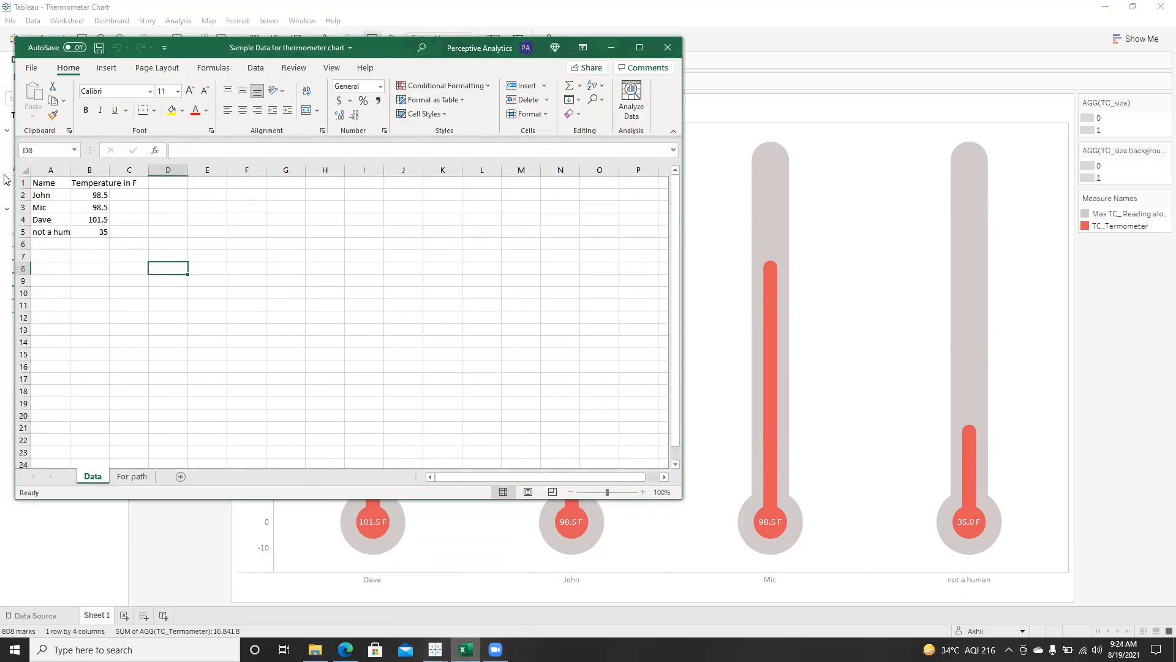
left_click(44, 164)
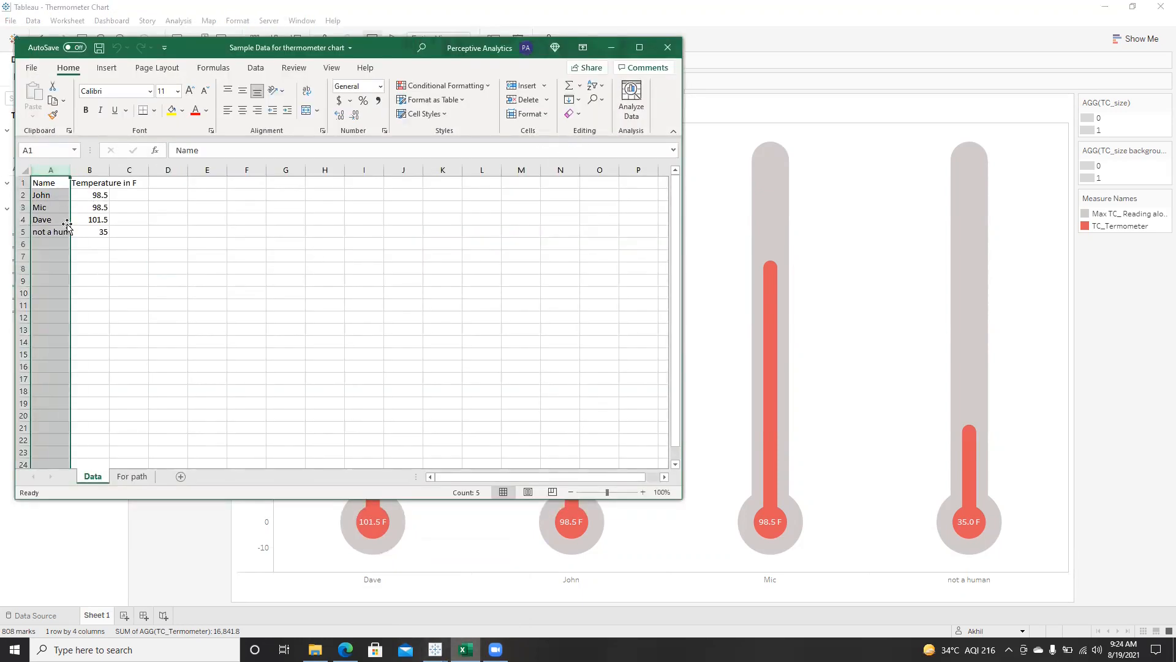
left_click(101, 170)
left_click_drag(113, 172, 140, 172)
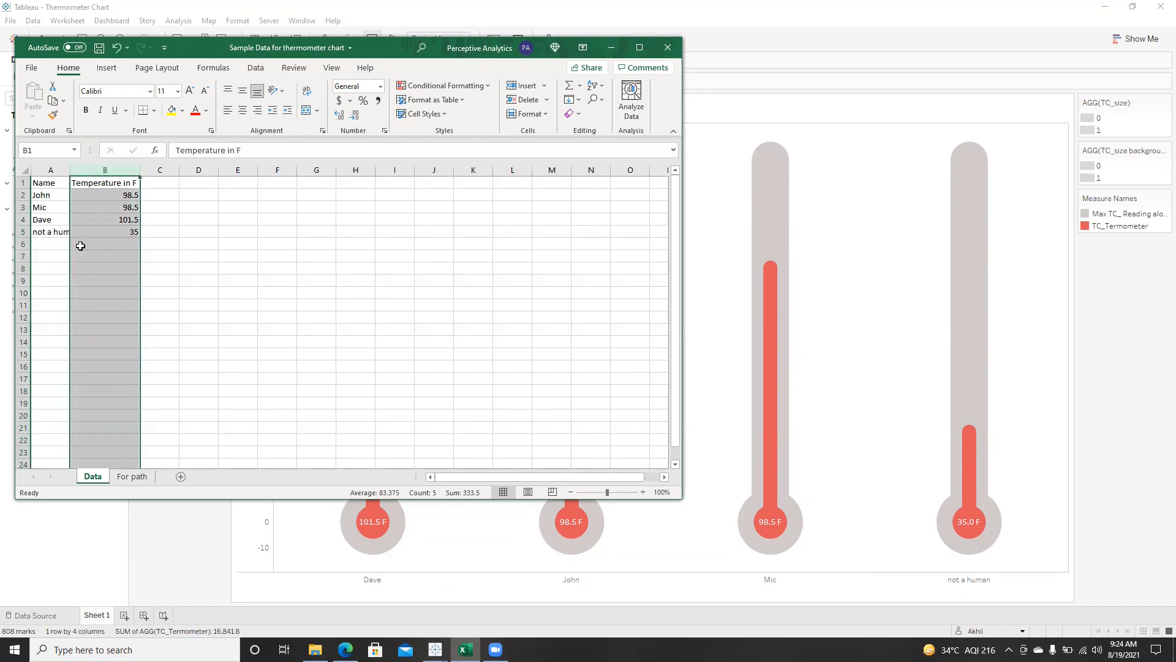
left_click(39, 196)
left_click(114, 196)
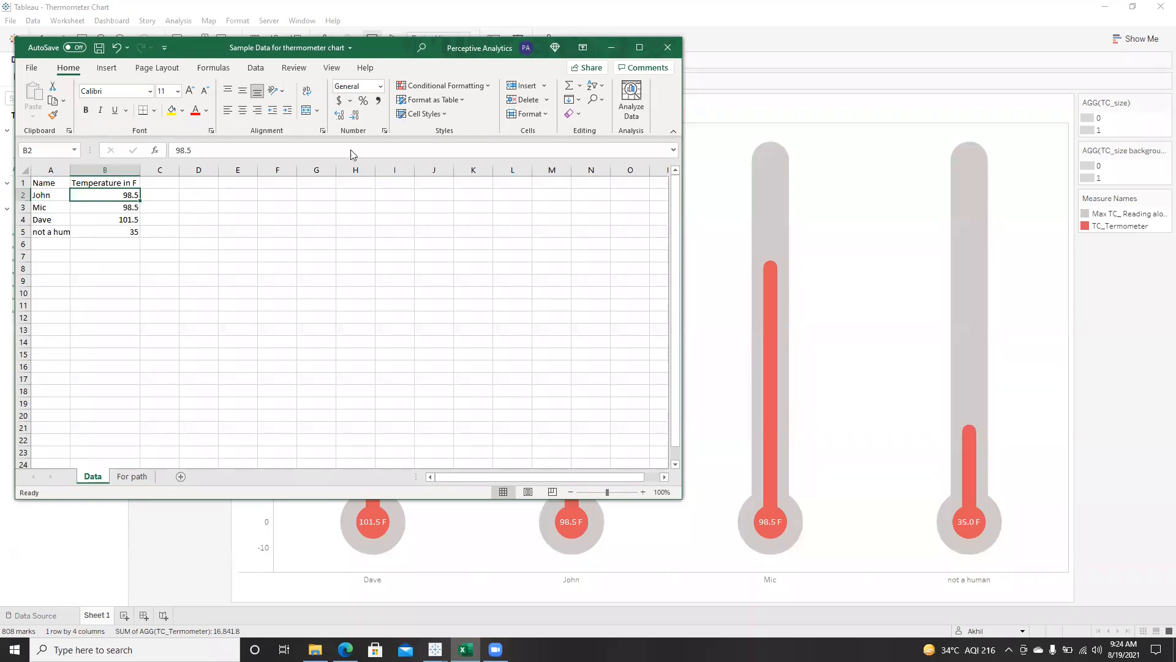
left_click(610, 48)
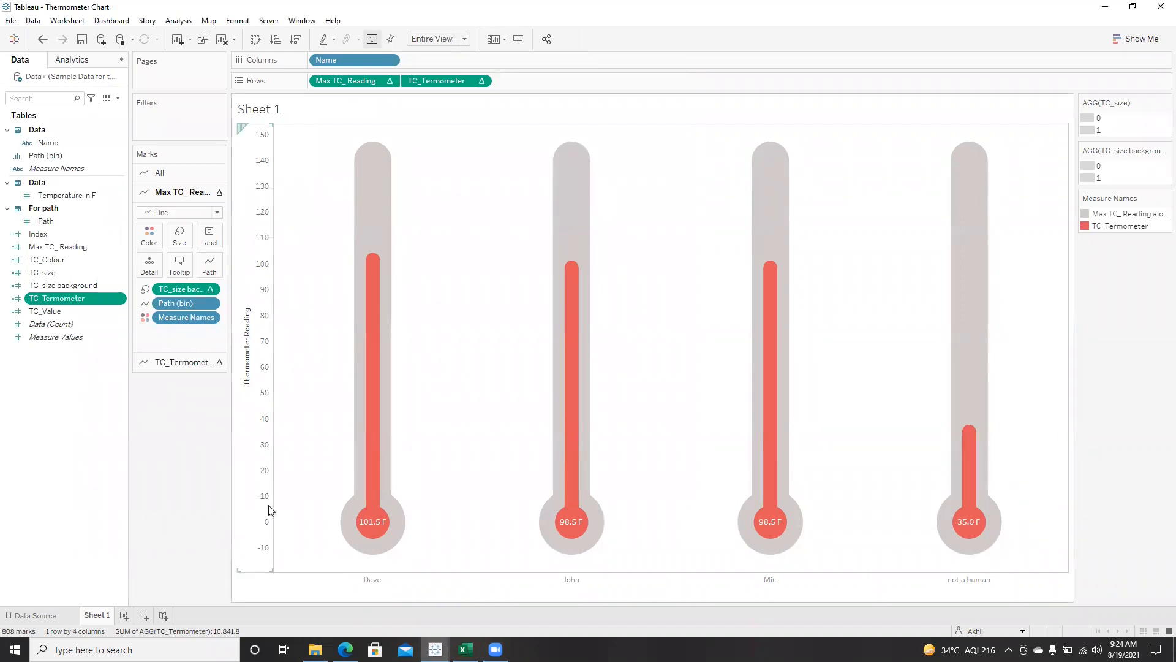
- Bring the Excel workbook back up and examine the first record on the Data sheet and the Path column on the For path sheet
left_click(466, 649)
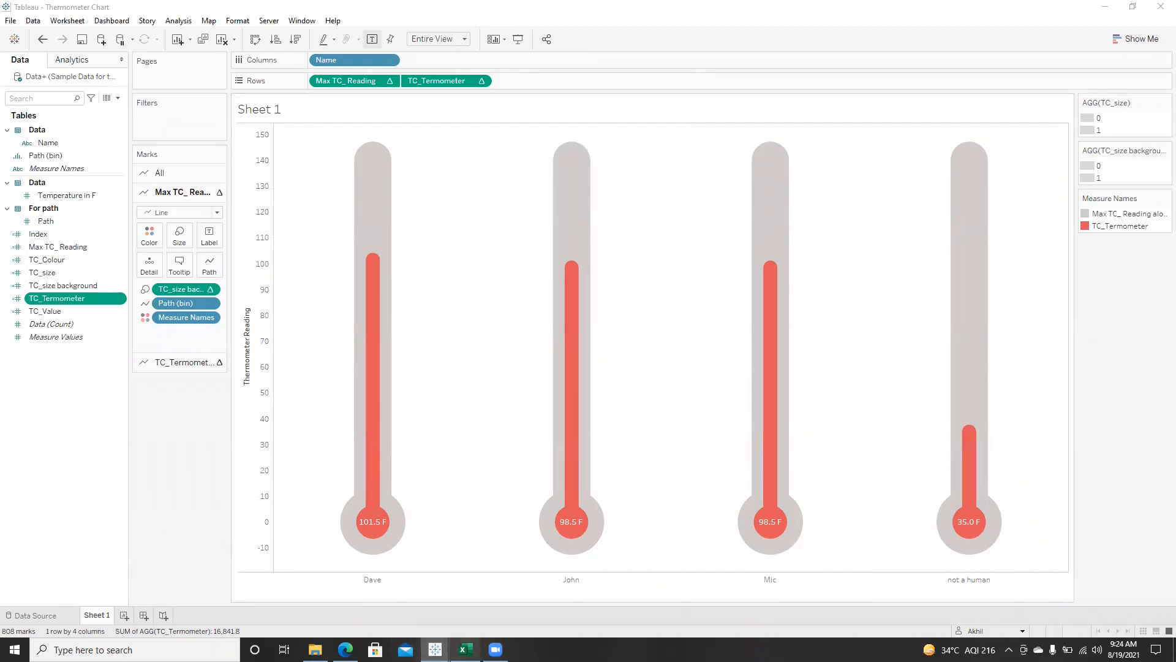
left_click(43, 195)
left_click(110, 199)
left_click(121, 316)
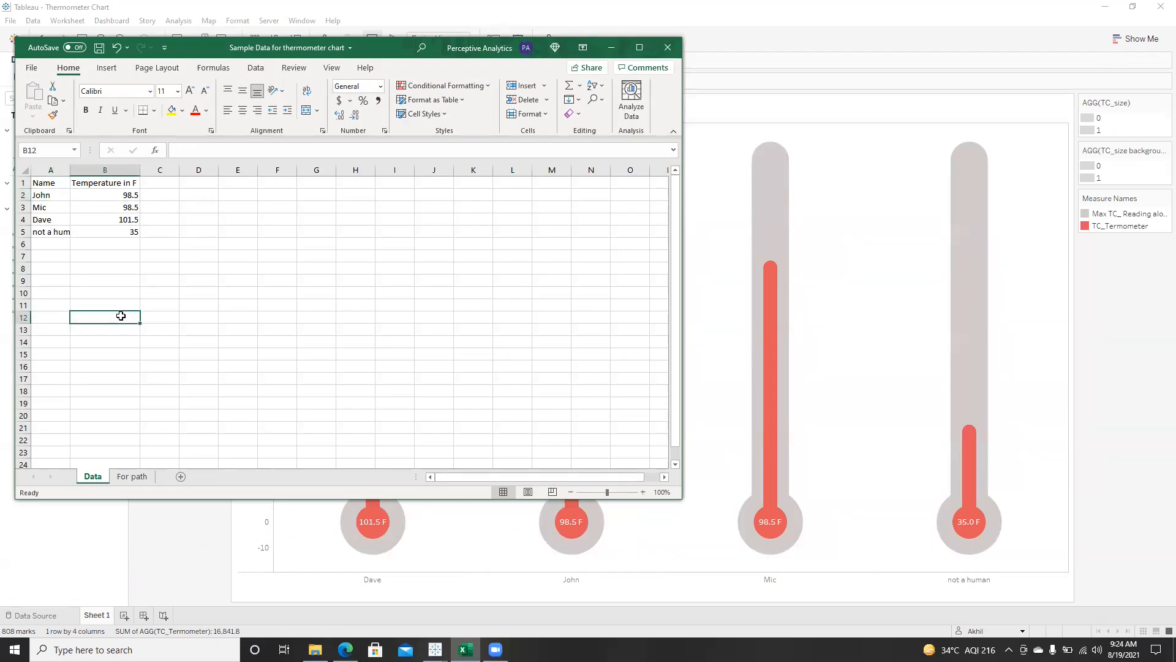
left_click(130, 476)
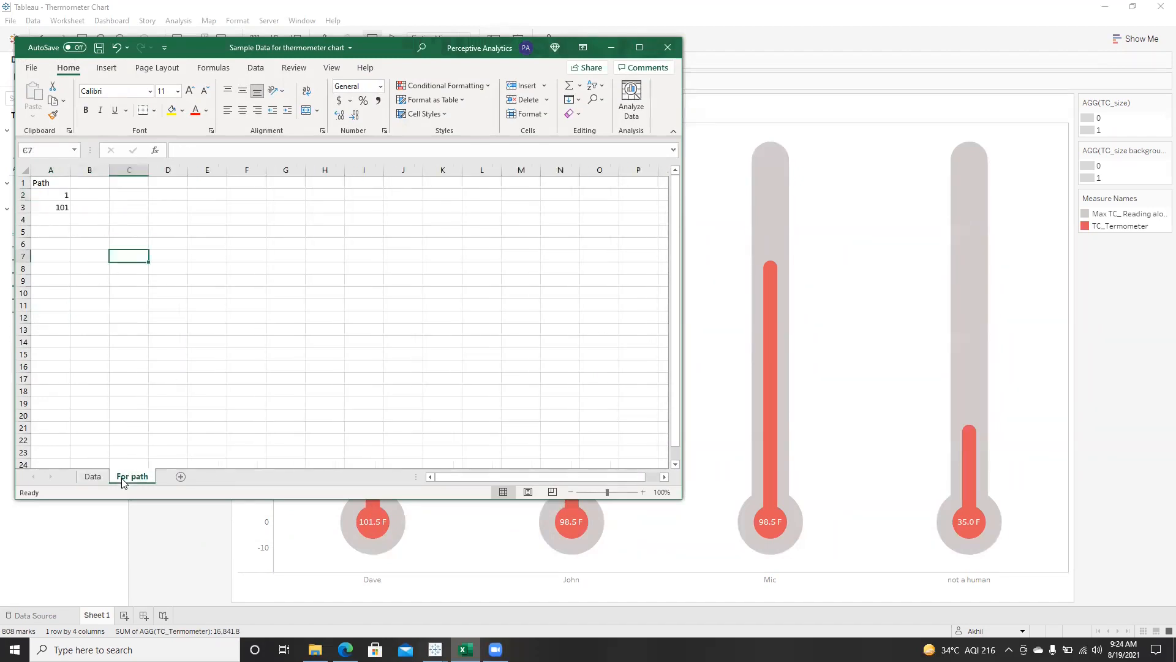
left_click(100, 328)
left_click(52, 164)
left_click(113, 235)
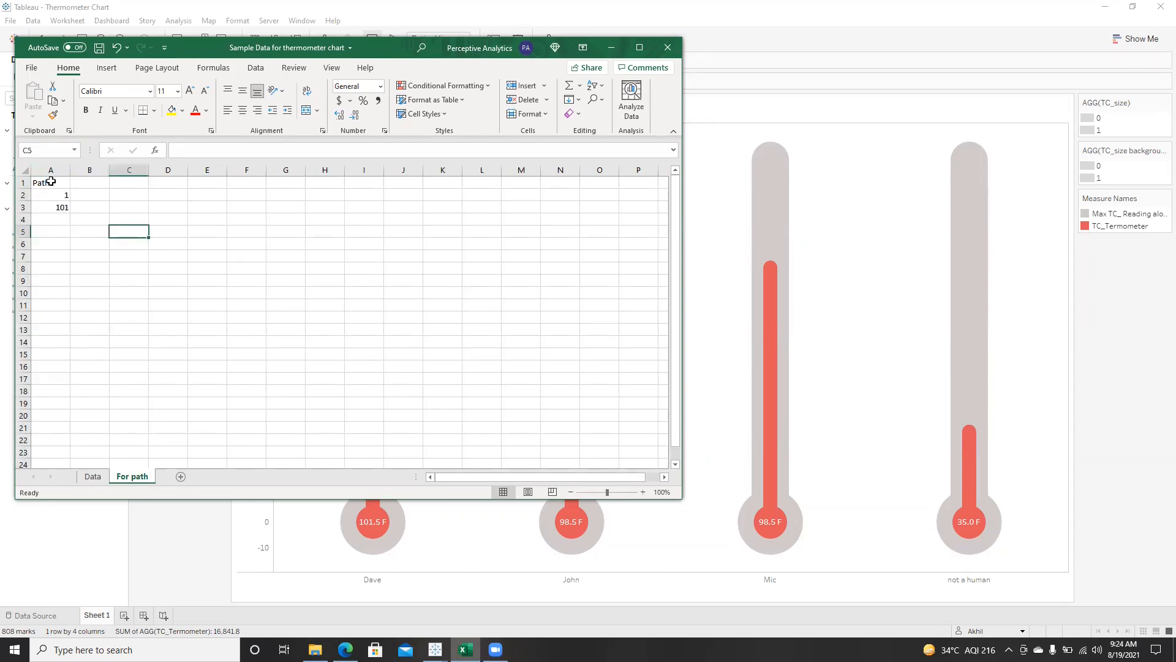
left_click(51, 181)
left_click(59, 195)
key("Delete")
key("Return")
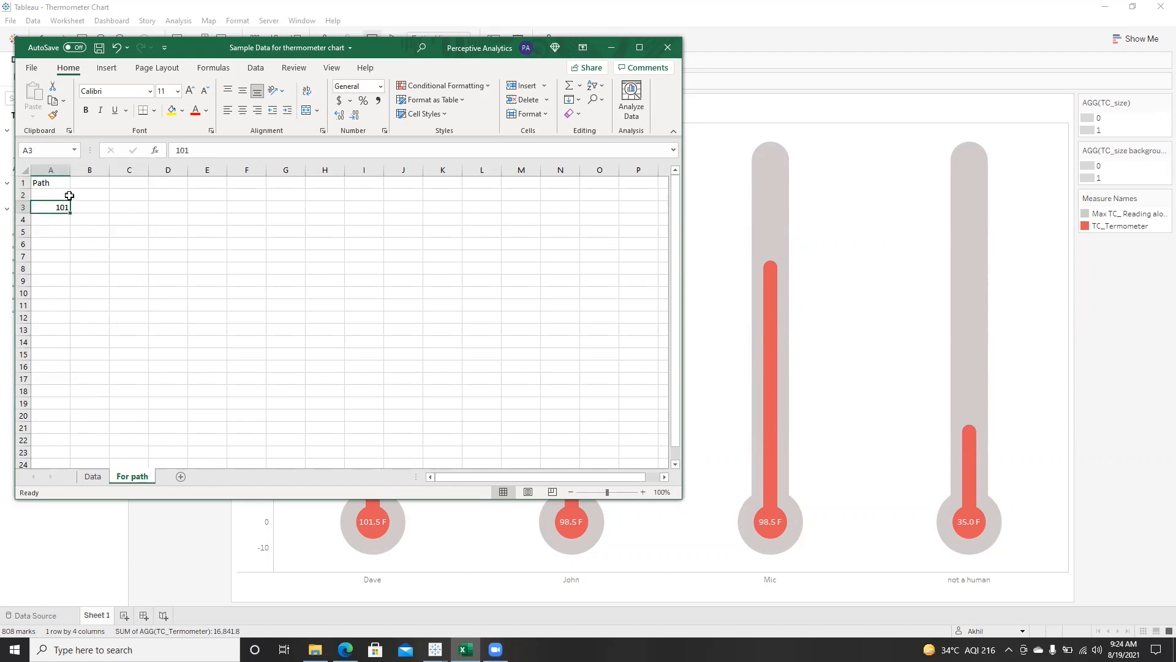
left_click_drag(79, 194, 86, 203)
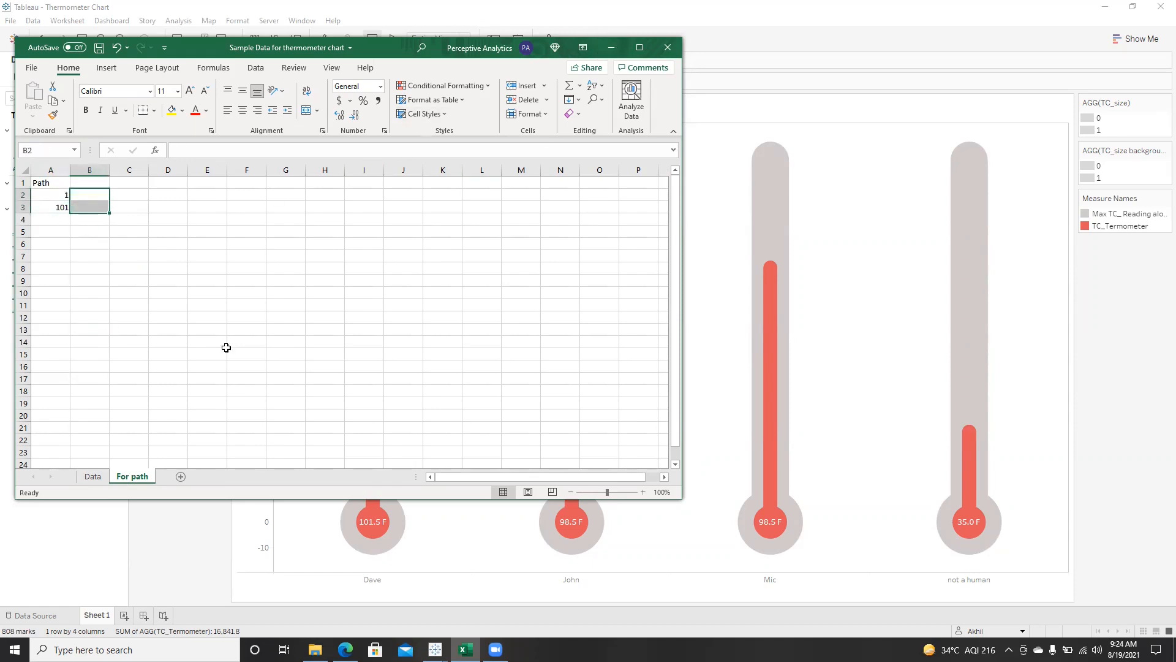
- Return to Tableau and examine the joined rows of the data source, comparing the Path and Path (bin) fields
left_click(611, 48)
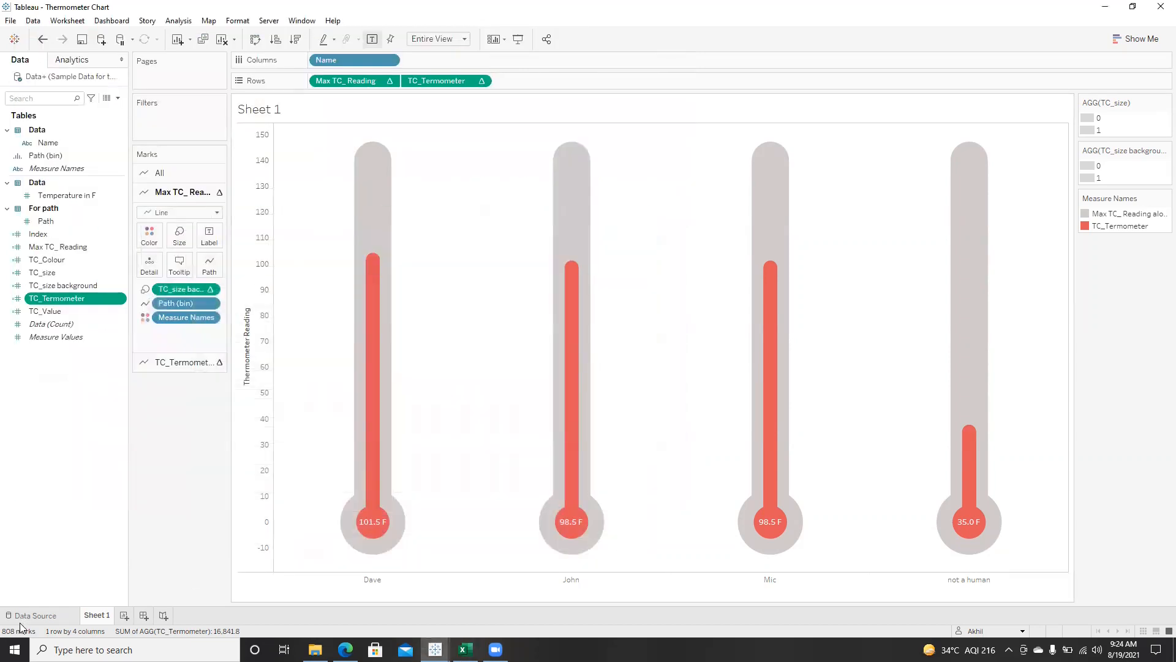
left_click(20, 621)
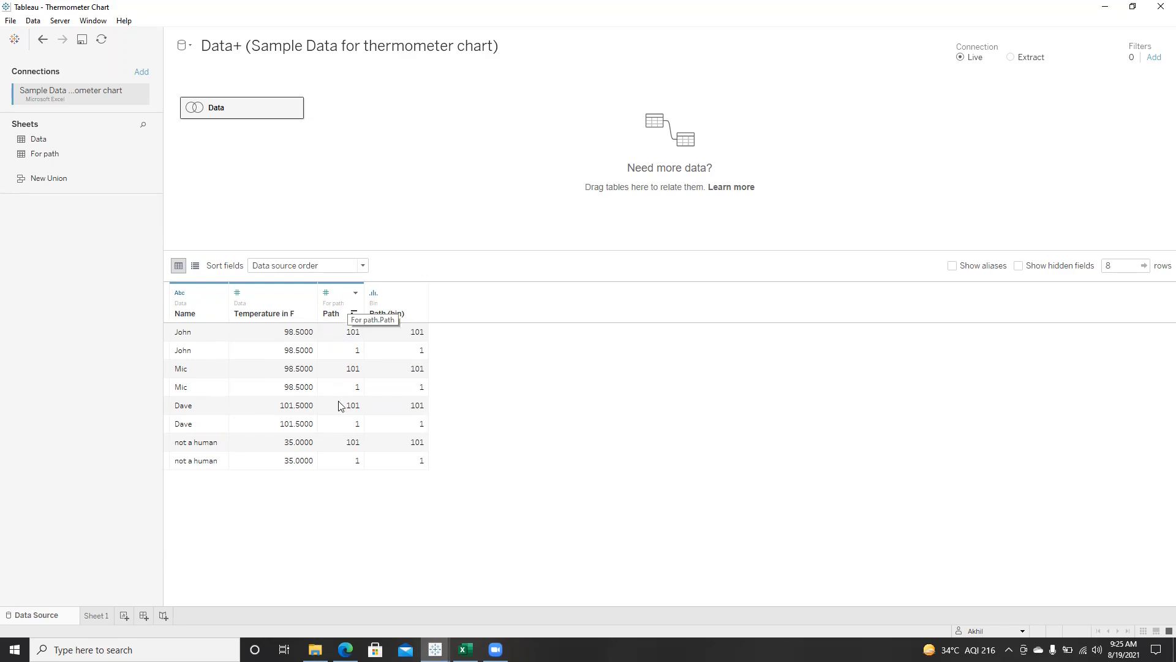
left_click(105, 615)
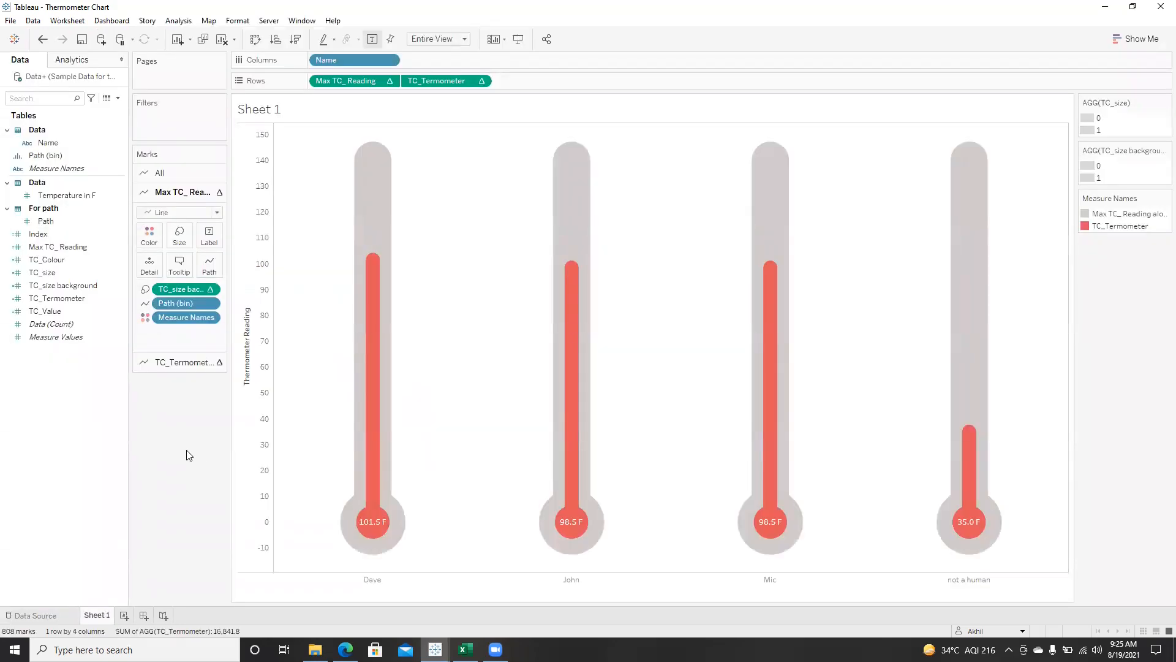
left_click(53, 145)
left_click(52, 614)
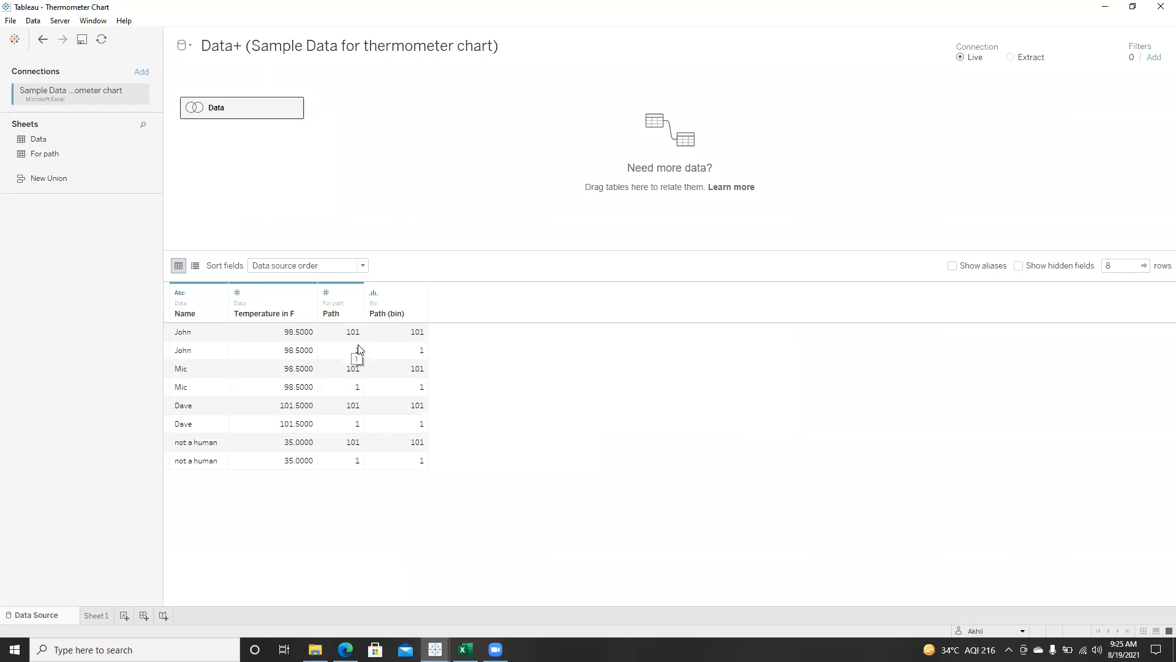
left_click(100, 614)
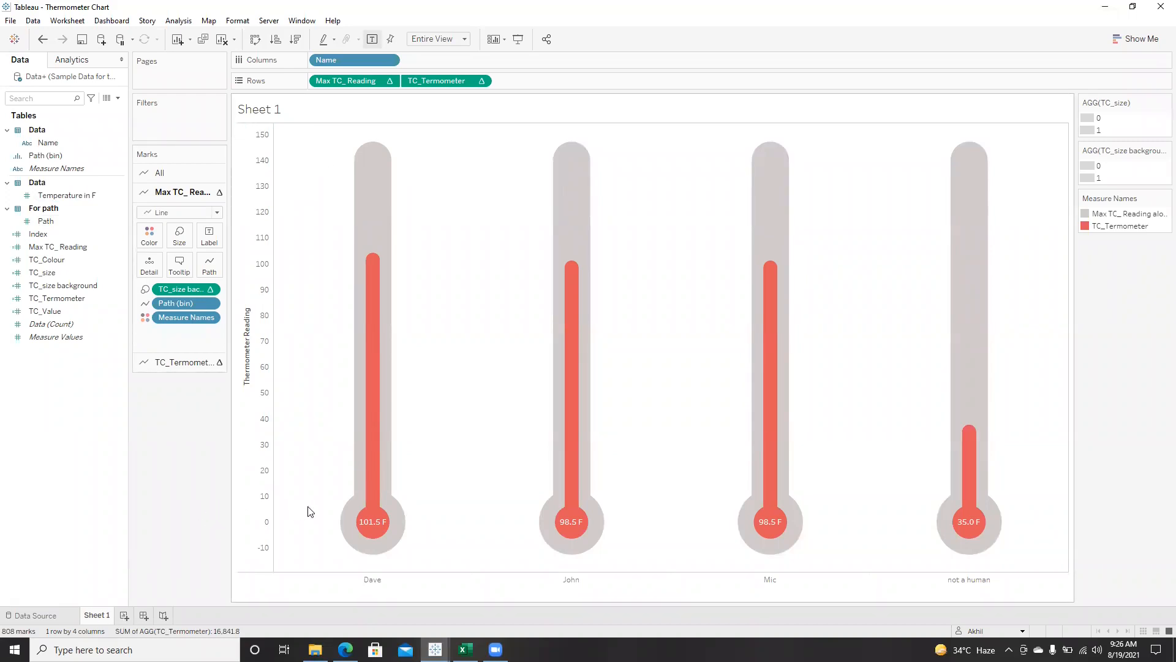
- Create a new worksheet with Path (bin) on Rows and Temperature in F as the text values
left_click(124, 615)
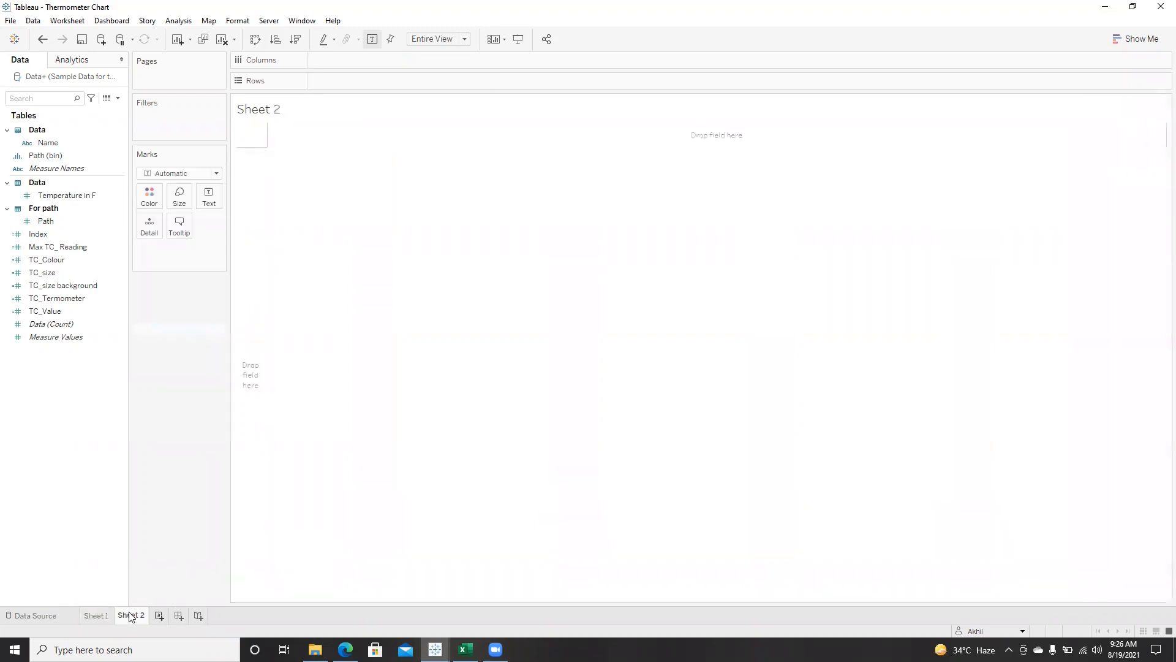
left_click_drag(85, 158, 346, 81)
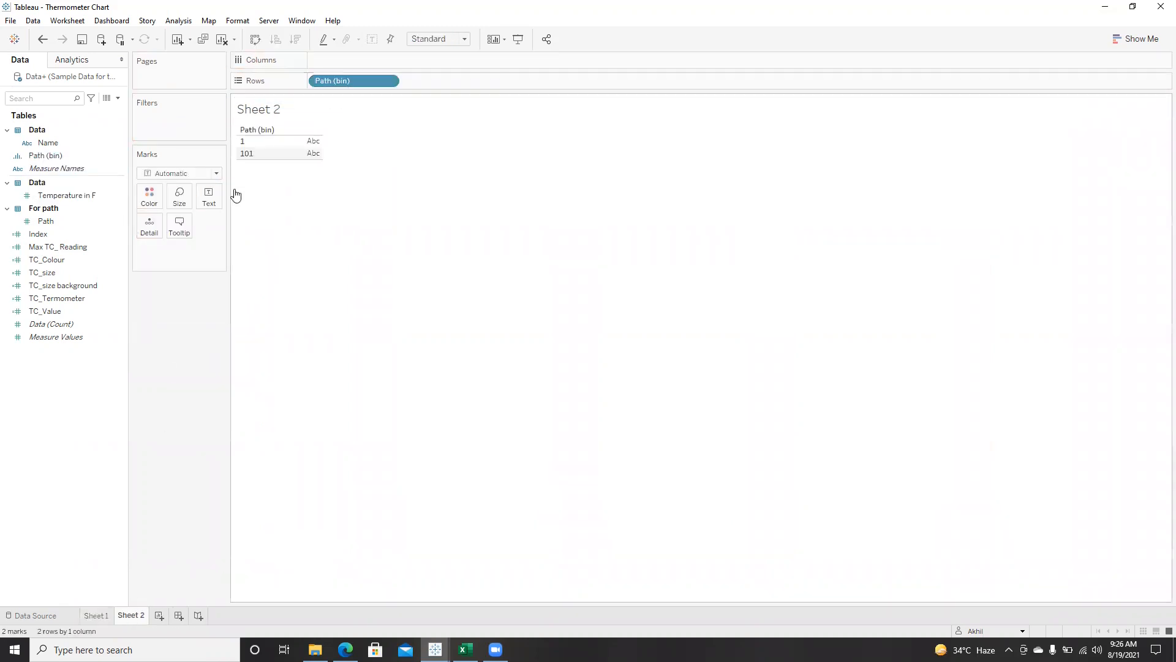
left_click_drag(75, 198, 300, 149)
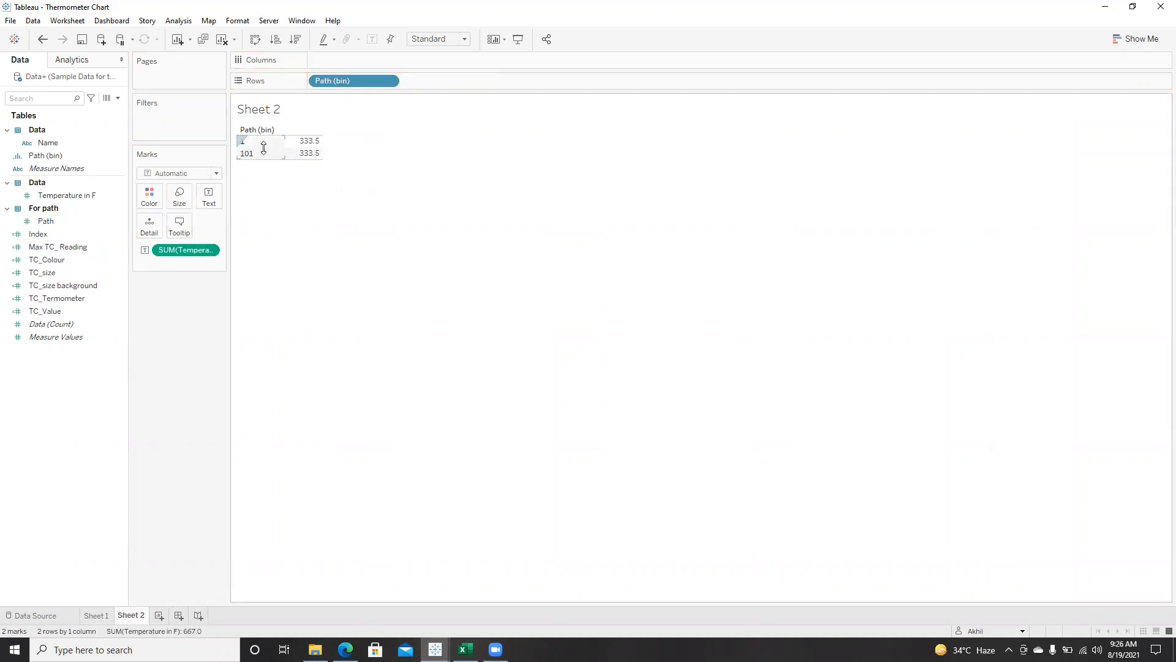
- Show missing values for Path (bin) on Rows and review the list of bins from first to last
left_click(389, 81)
left_click(364, 206)
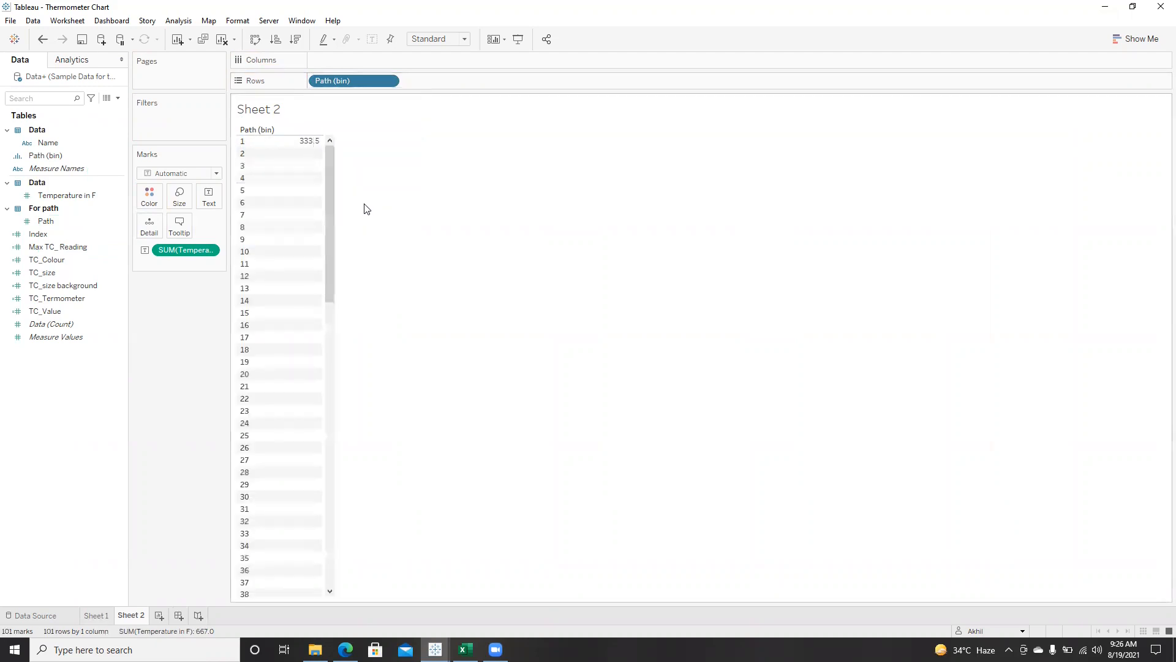
scroll(311, 219, "down", 5)
scroll(311, 218, "down", 12)
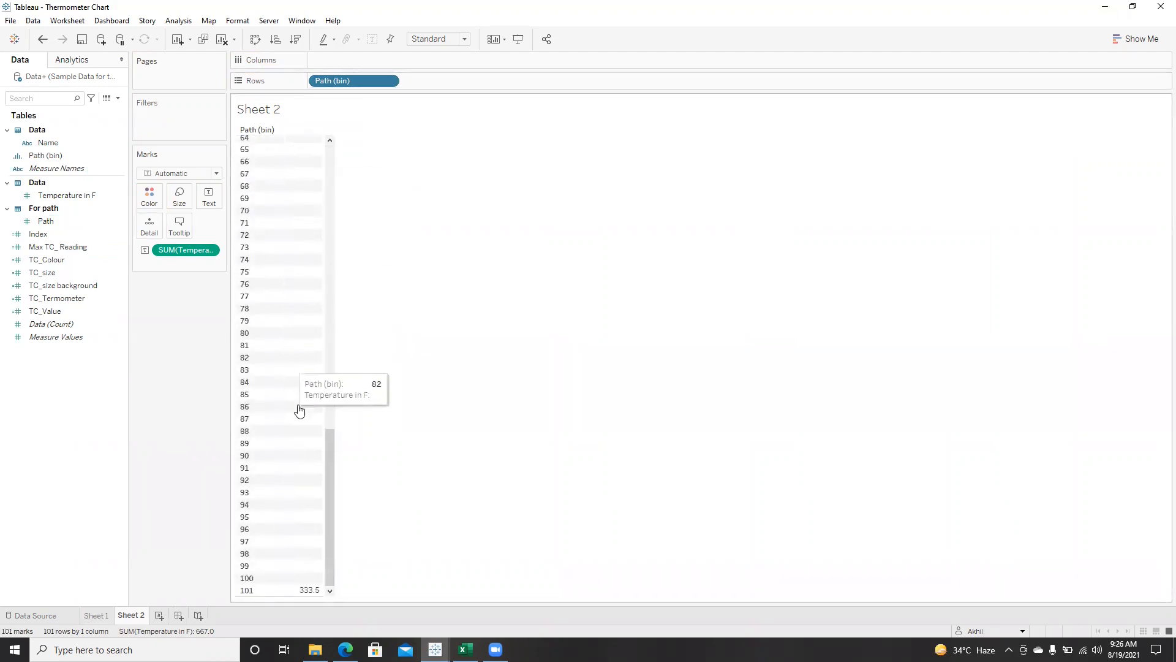
left_click_drag(330, 511, 336, 178)
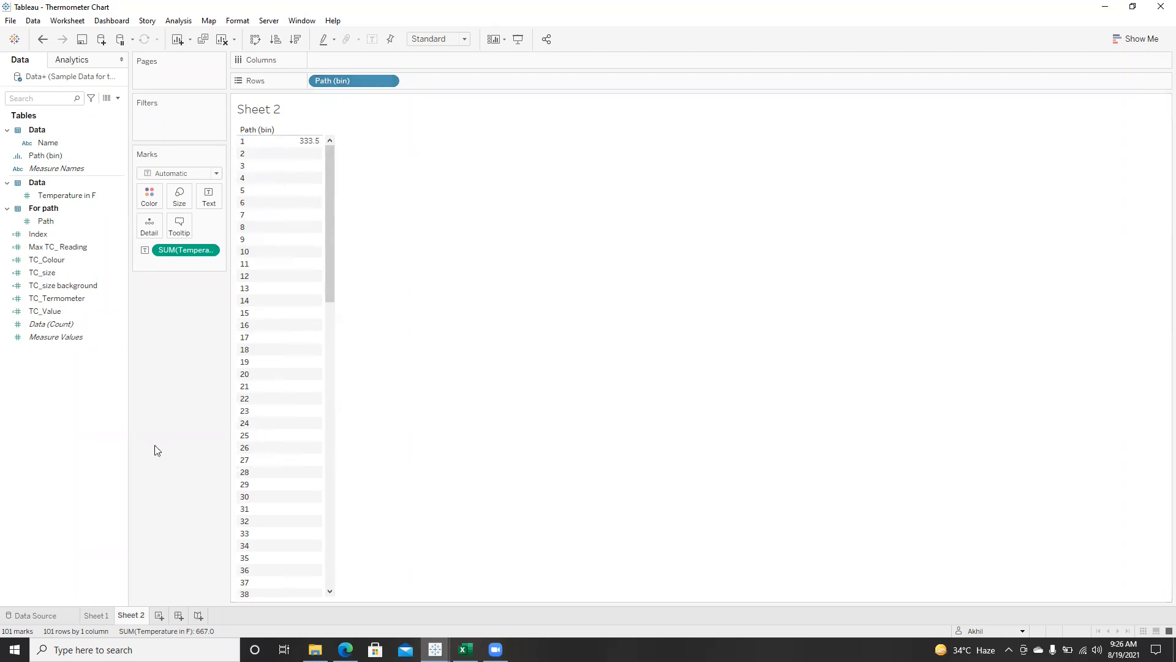
- Examine the formula of the Index calculated field, close it without edits, and review the Path (bin) rows it would number
left_click(71, 237)
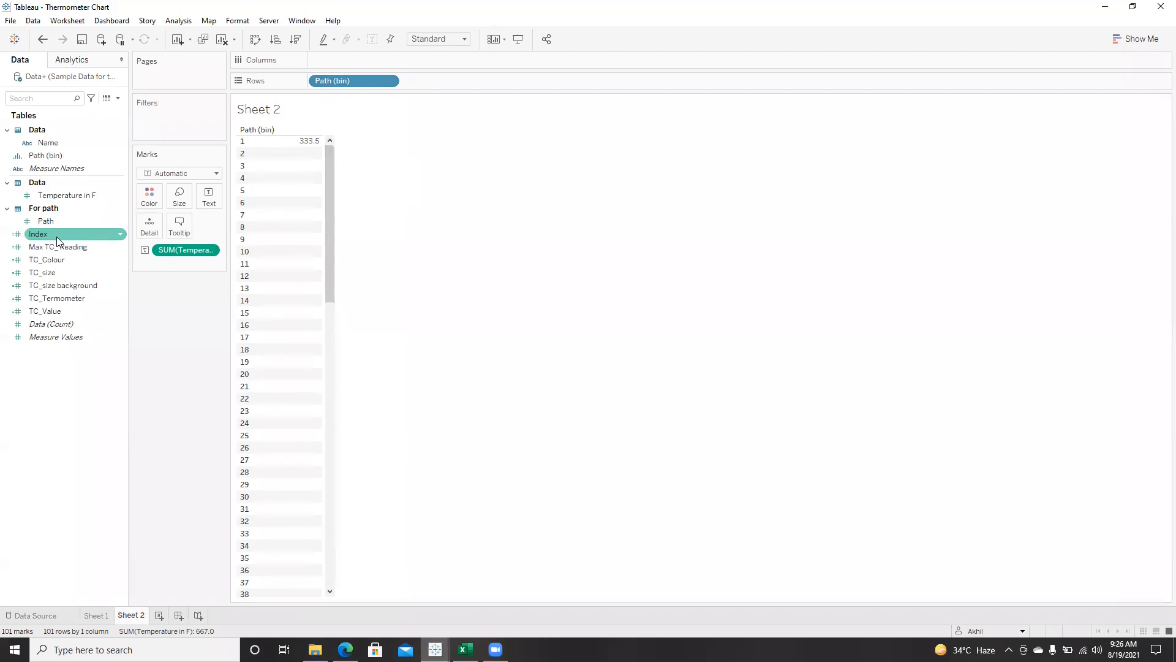
right_click(58, 239)
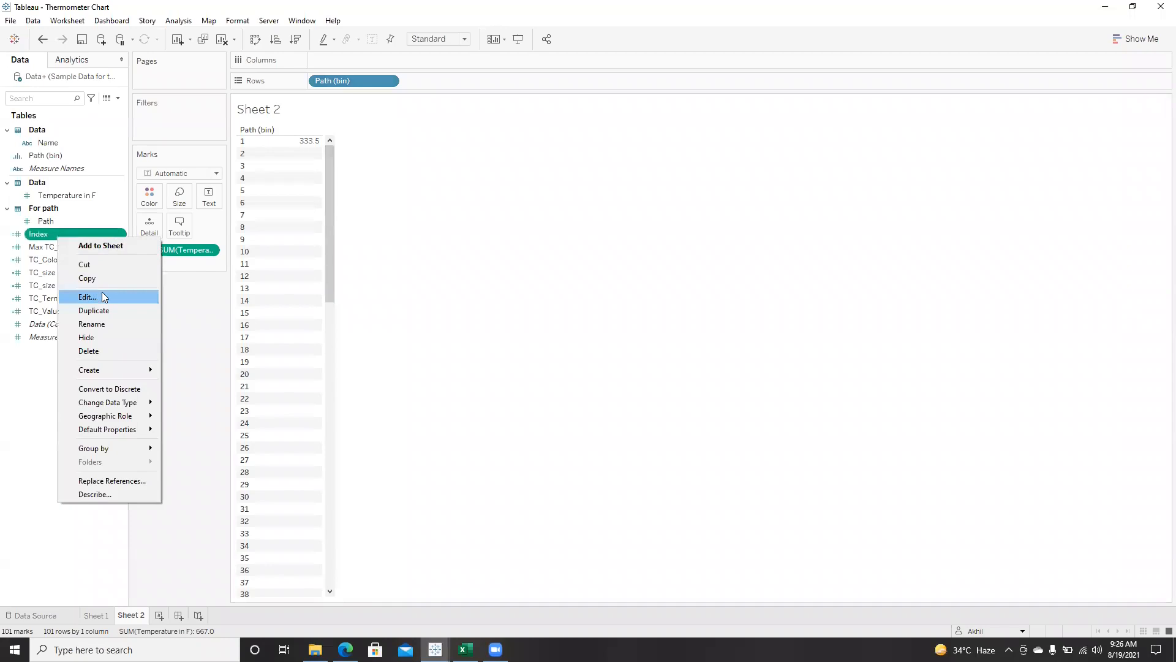
left_click(96, 295)
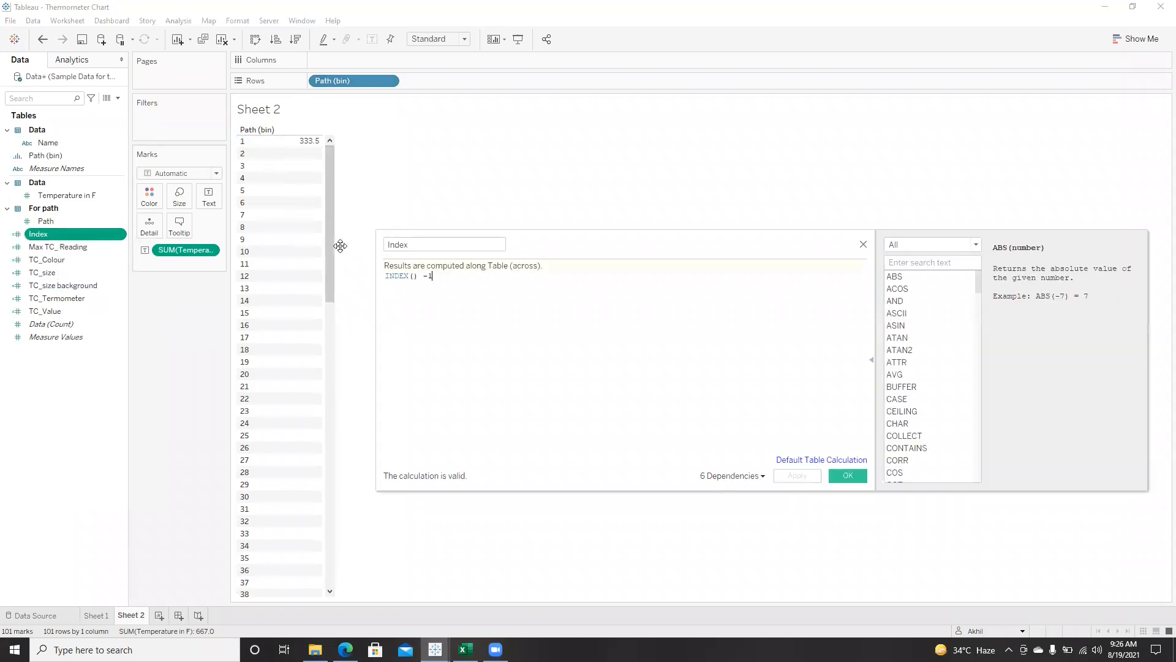
left_click(863, 245)
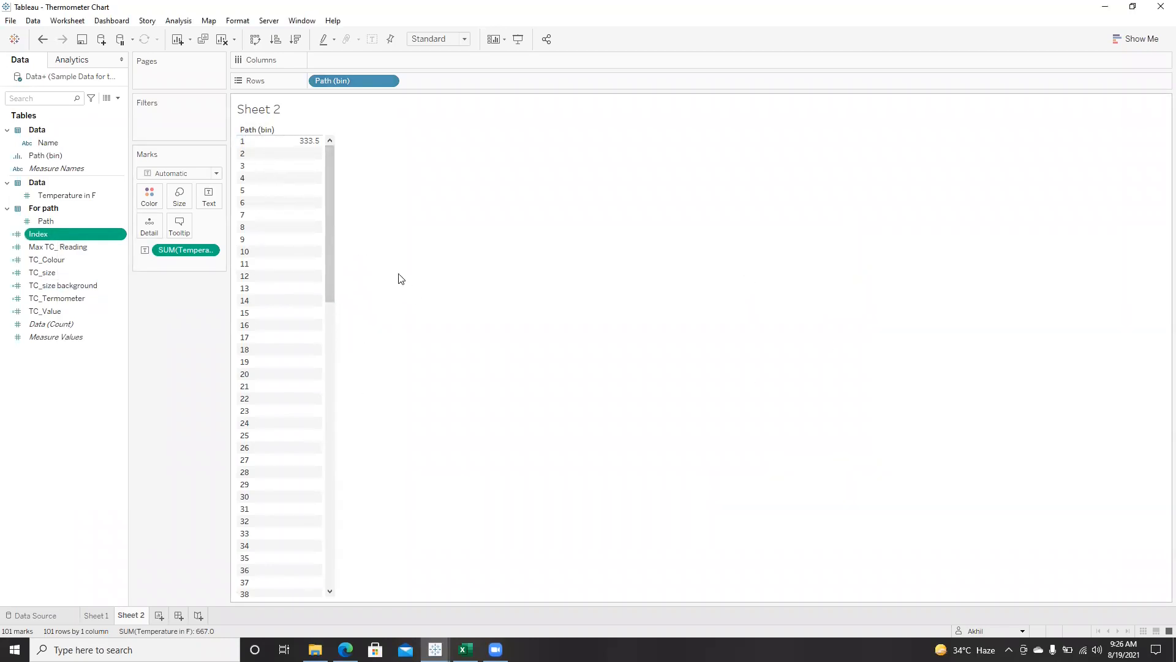
left_click_drag(330, 259, 330, 526)
left_click_drag(326, 370, 326, 254)
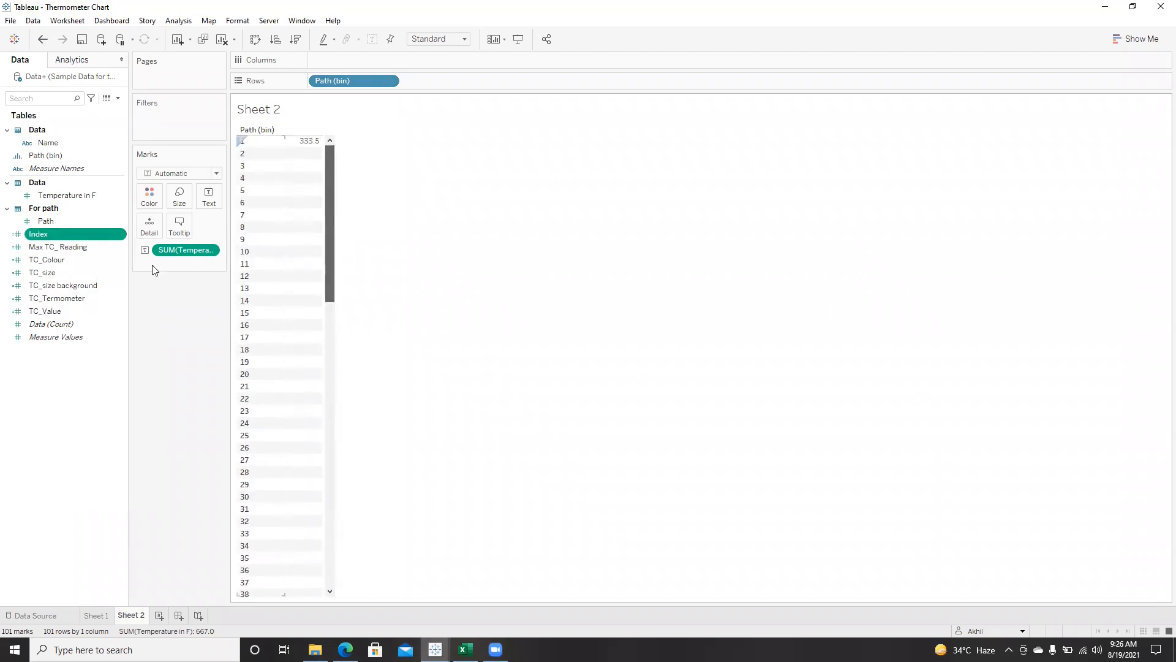
mouse_move(306, 142)
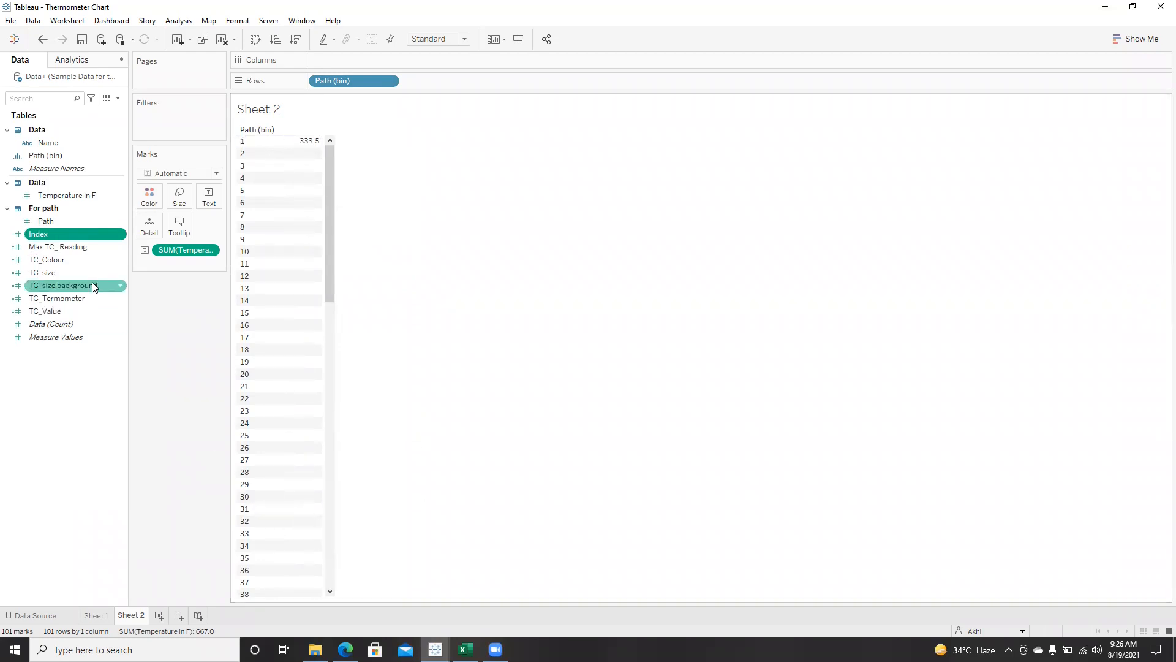
- Examine the TC_Value formula, covering its inner max of Temperature in F and the surrounding WINDOW_MAX, and close it without edits
right_click(71, 310)
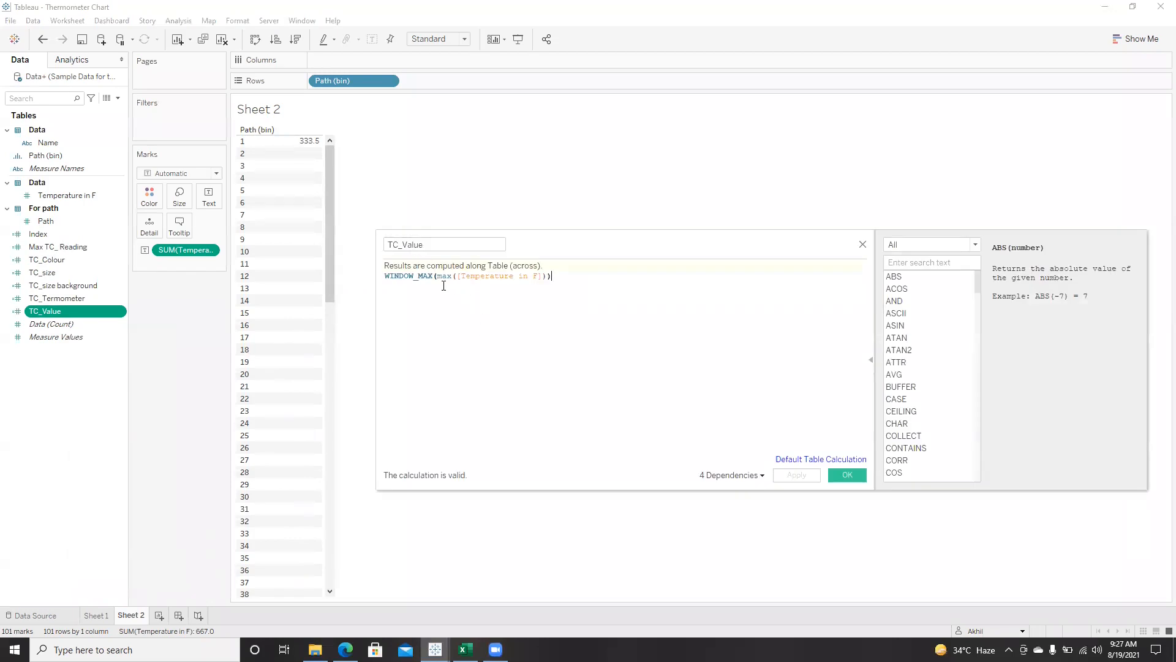
left_click(441, 277)
left_click(458, 320)
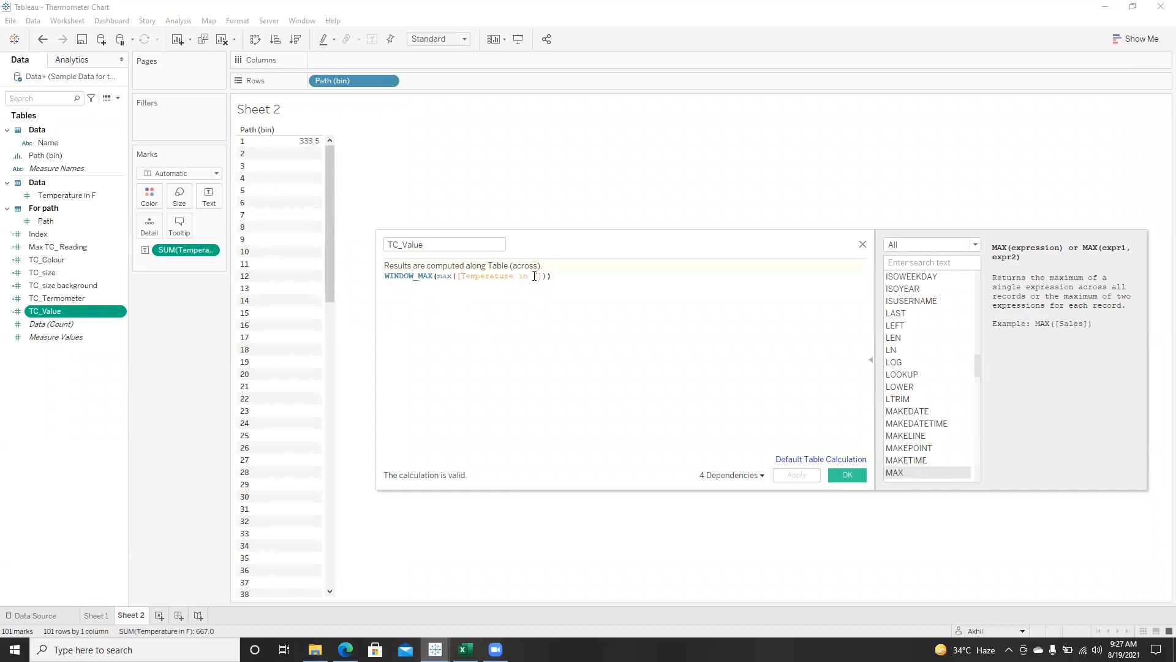
left_click_drag(563, 234, 632, 170)
left_click(518, 214)
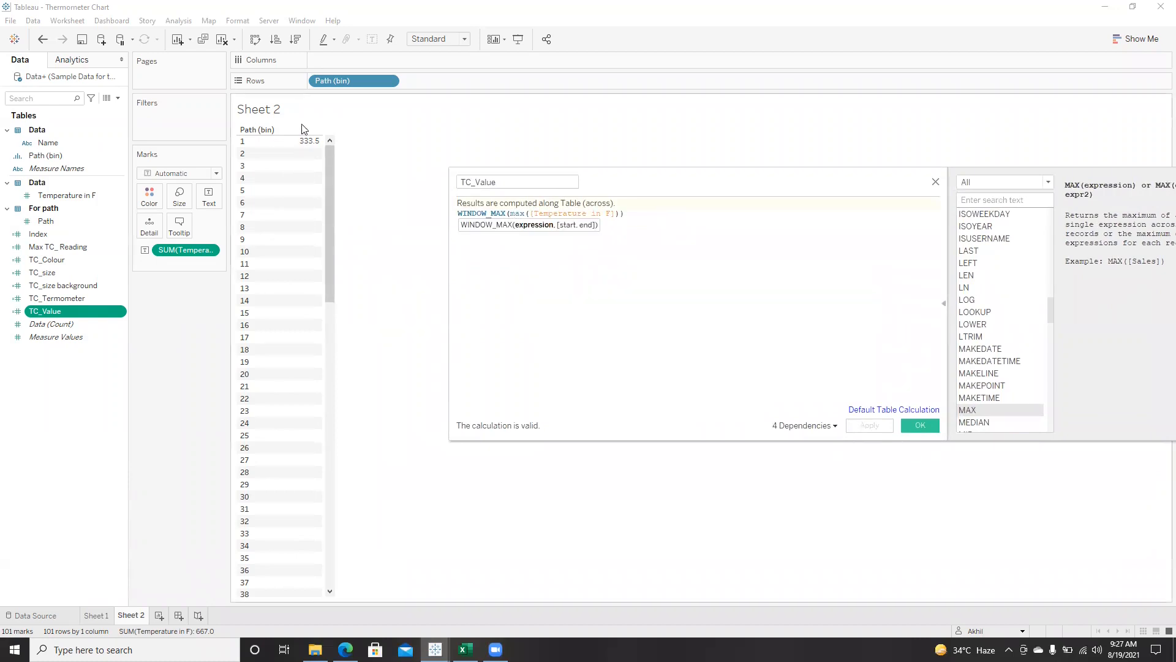
left_click(567, 213)
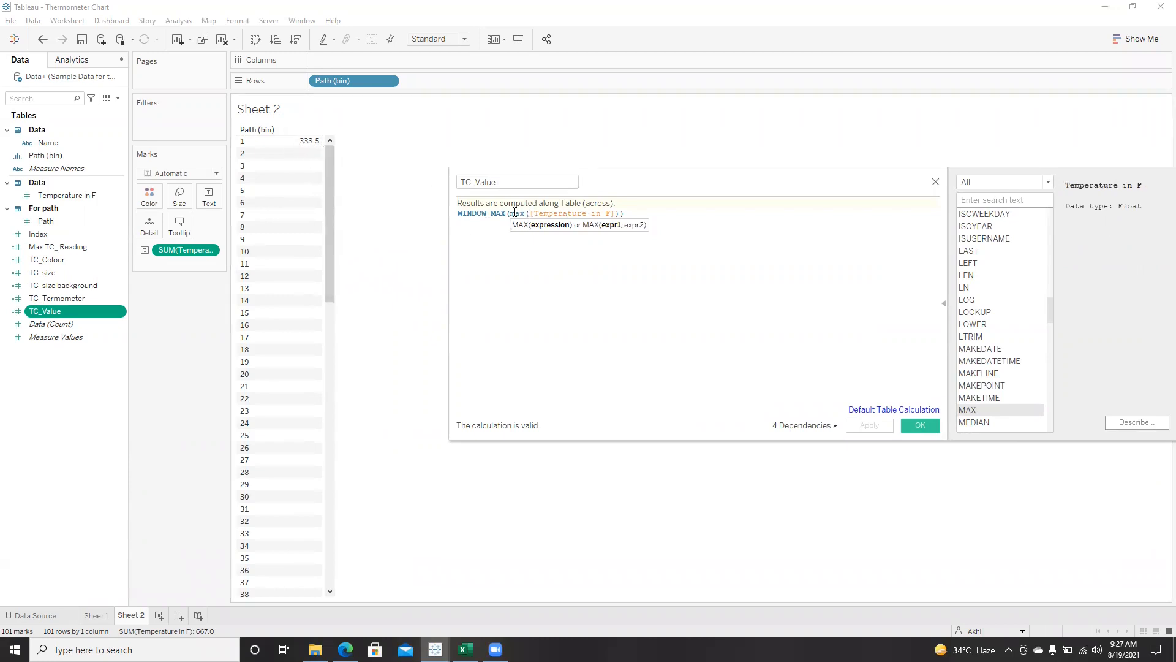
left_click_drag(511, 212, 620, 215)
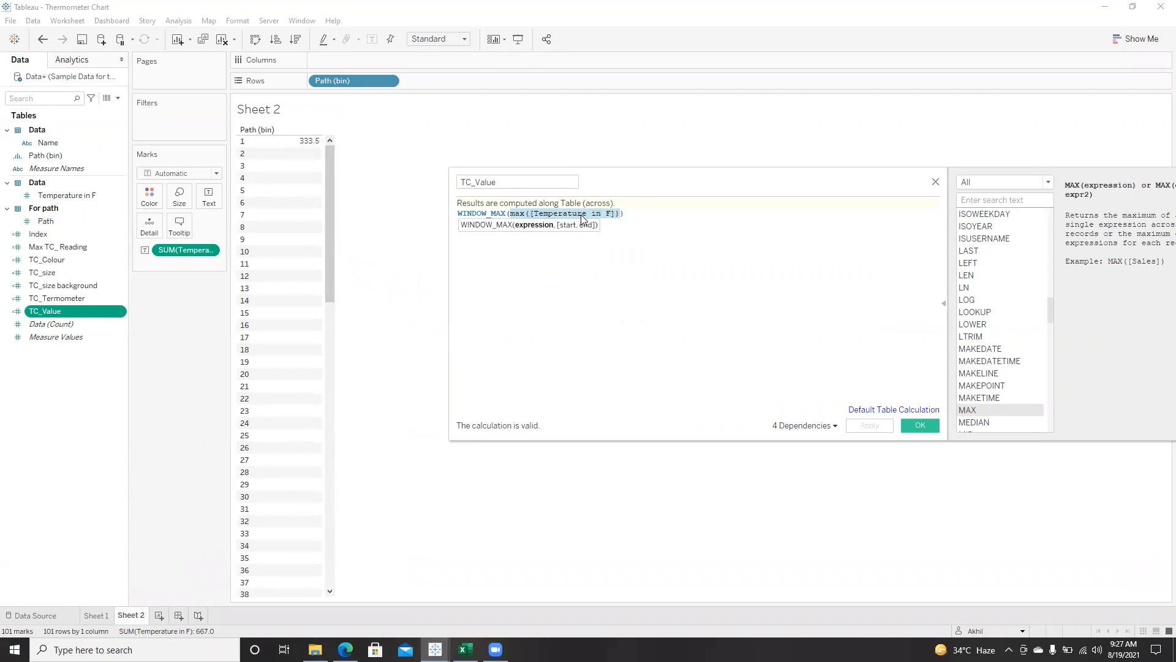
left_click(497, 213)
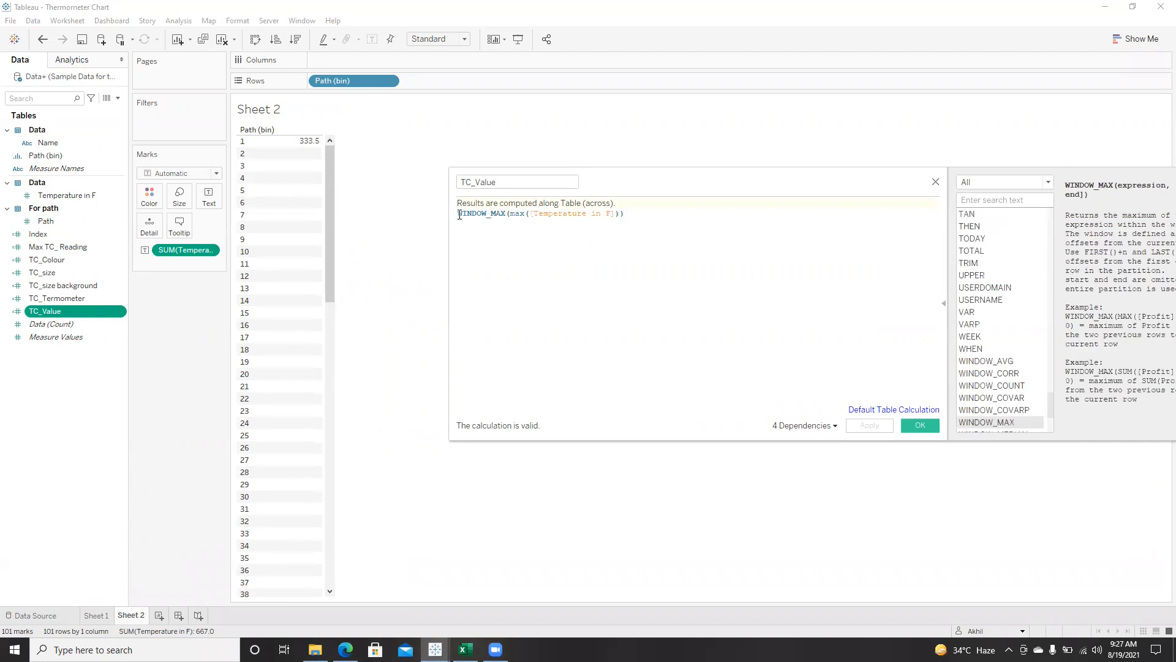
left_click_drag(460, 215, 506, 215)
key("End")
left_click(935, 184)
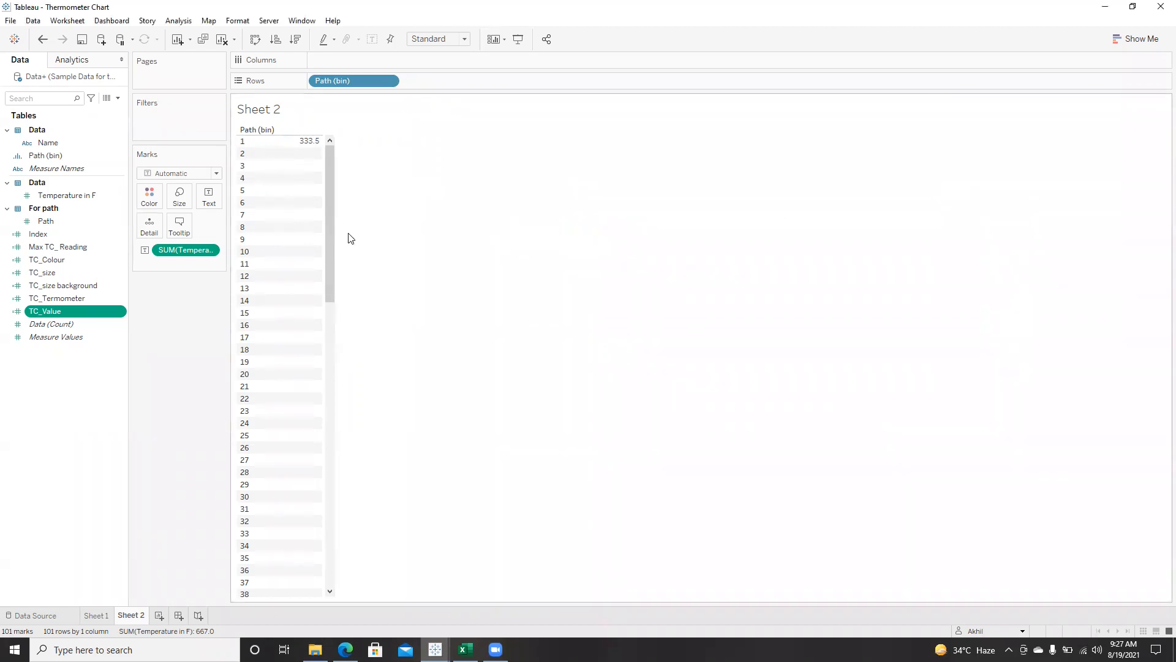
- Examine how the TC_Termometer formula combines Index, TC_Value and the division by 100, and close it without edits
left_click(86, 299)
right_click(91, 306)
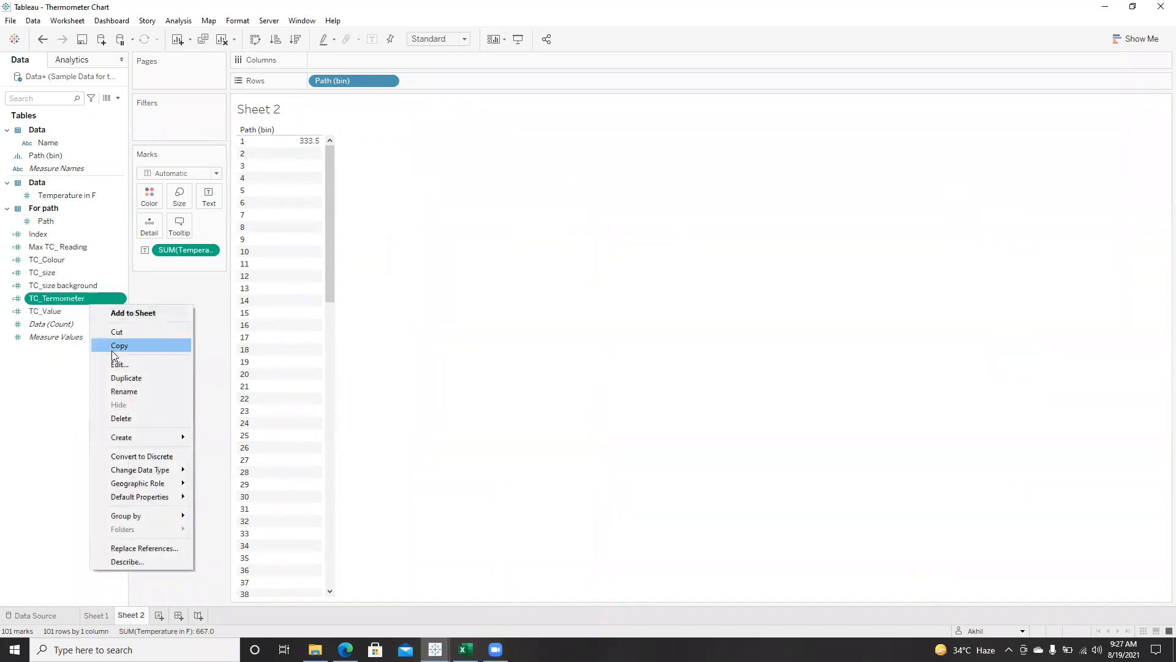
left_click(119, 365)
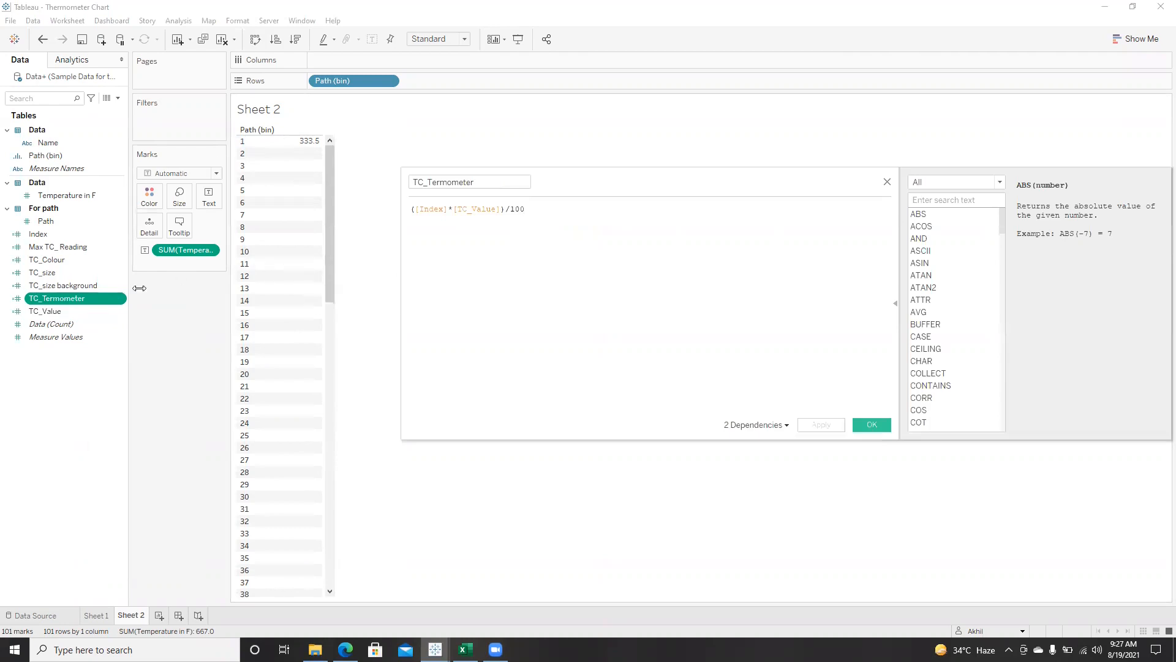
left_click_drag(549, 184, 643, 160)
left_click(533, 184)
left_click(566, 184)
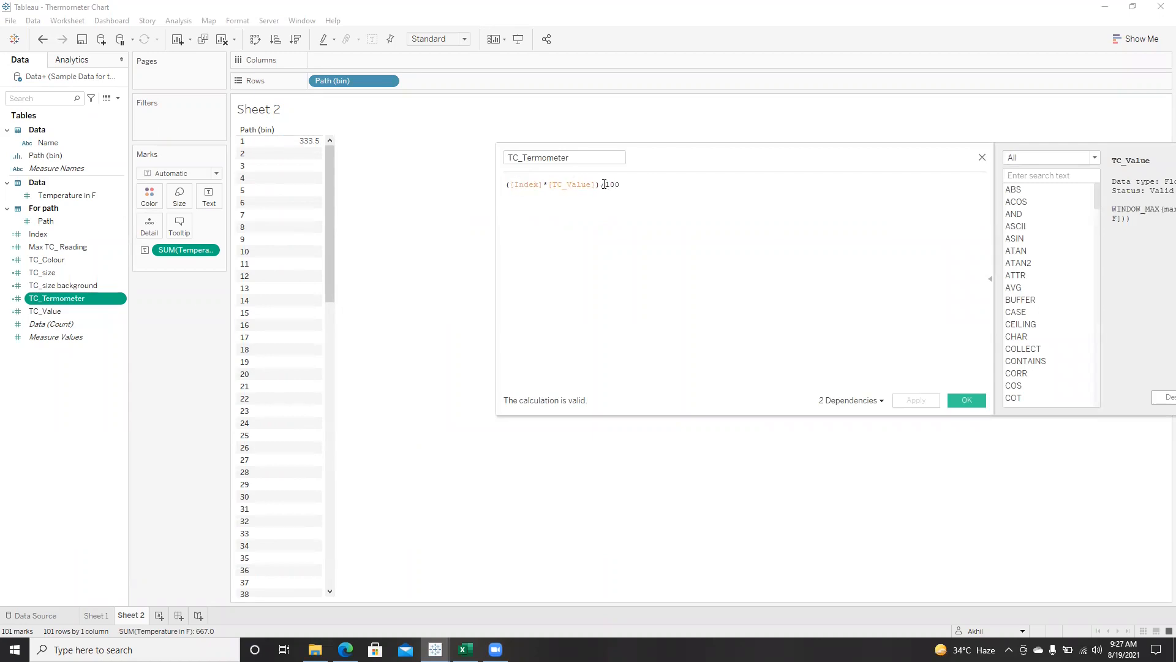
left_click_drag(601, 184, 622, 185)
left_click(617, 205)
left_click(982, 158)
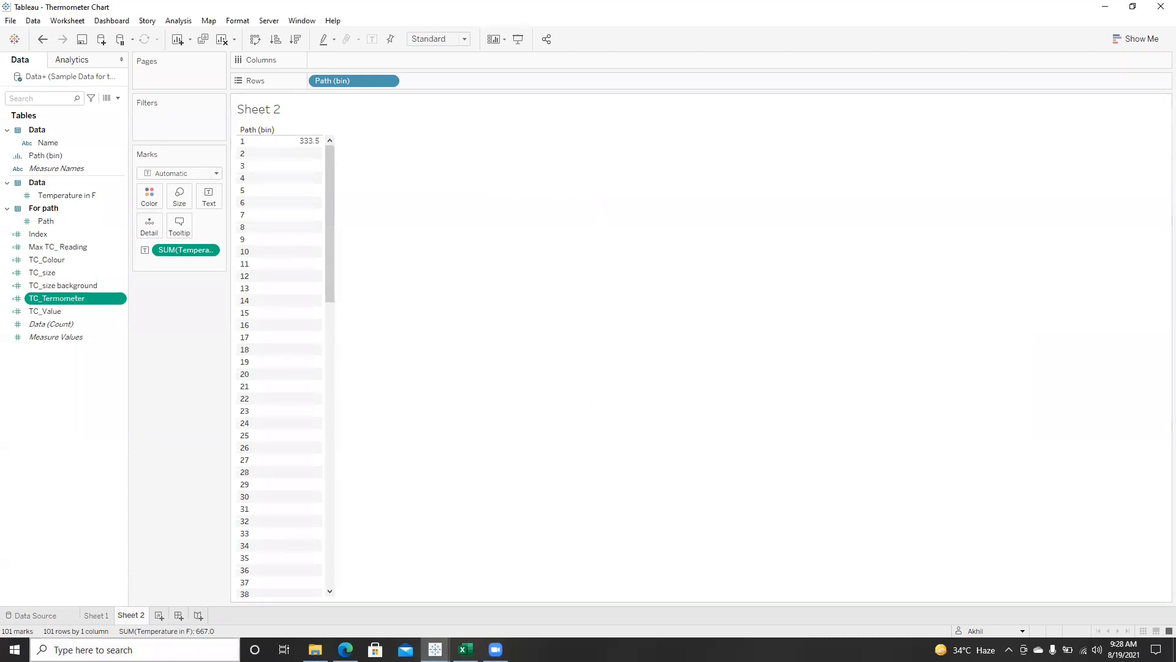
- On Sheet 1, review the table calculation settings of TC_Termometer on Rows, checking its nested calculations, and close them unchanged
left_click(95, 615)
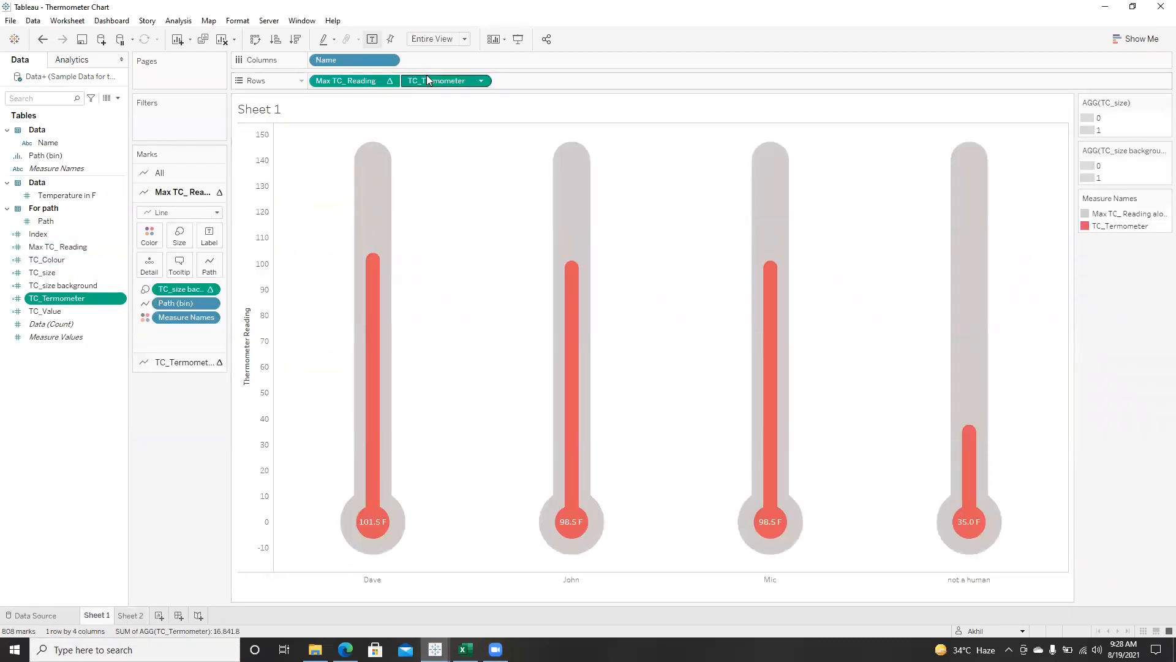
left_click(481, 81)
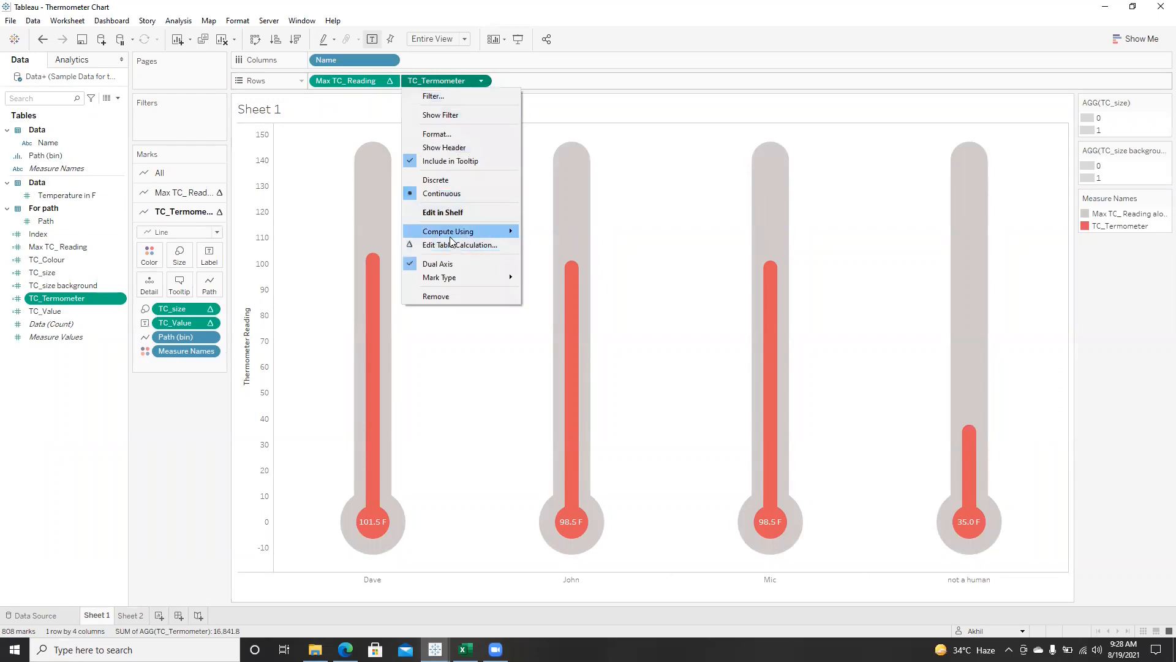
left_click(453, 244)
left_click(804, 187)
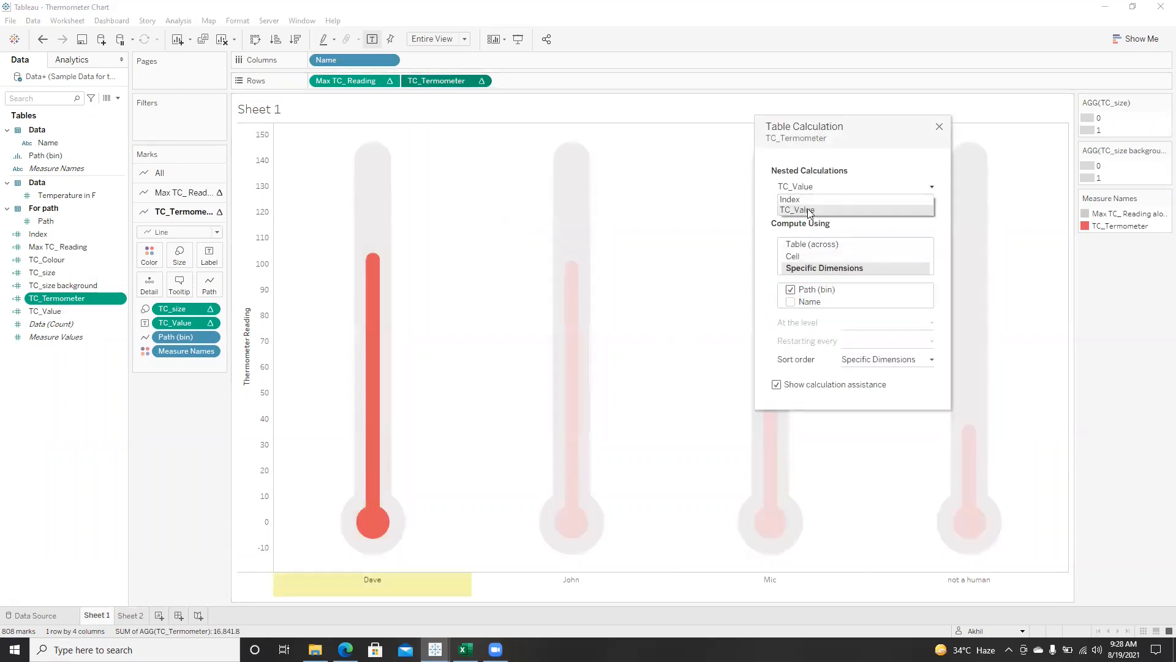
left_click(813, 189)
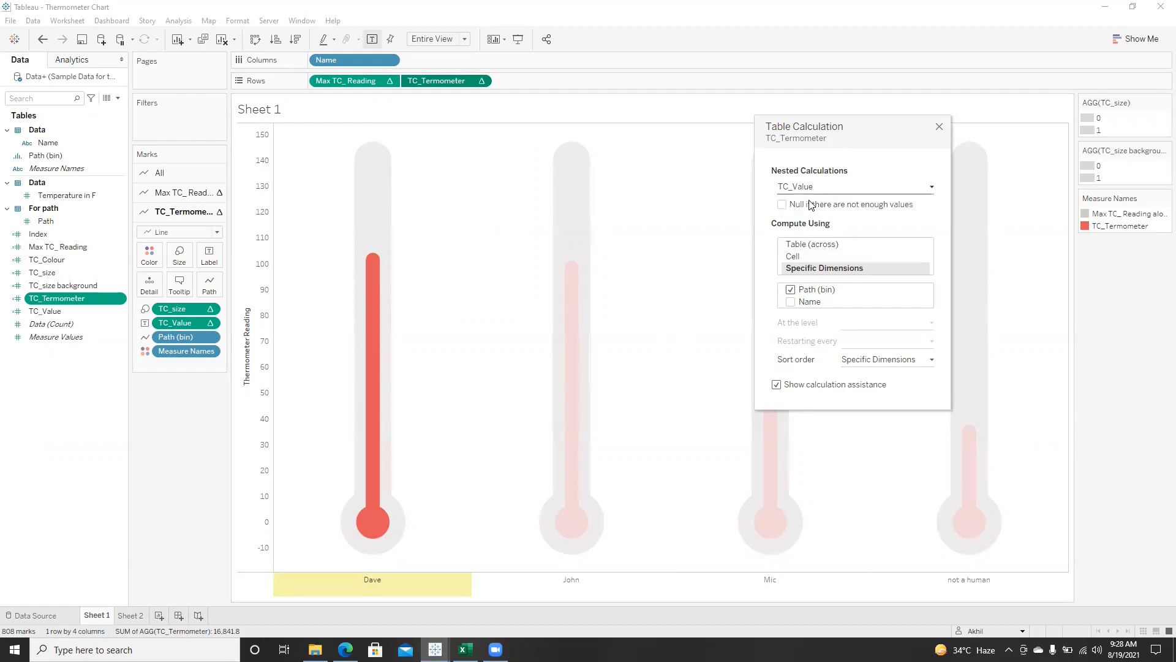
left_click(814, 190)
left_click(815, 207)
left_click(935, 128)
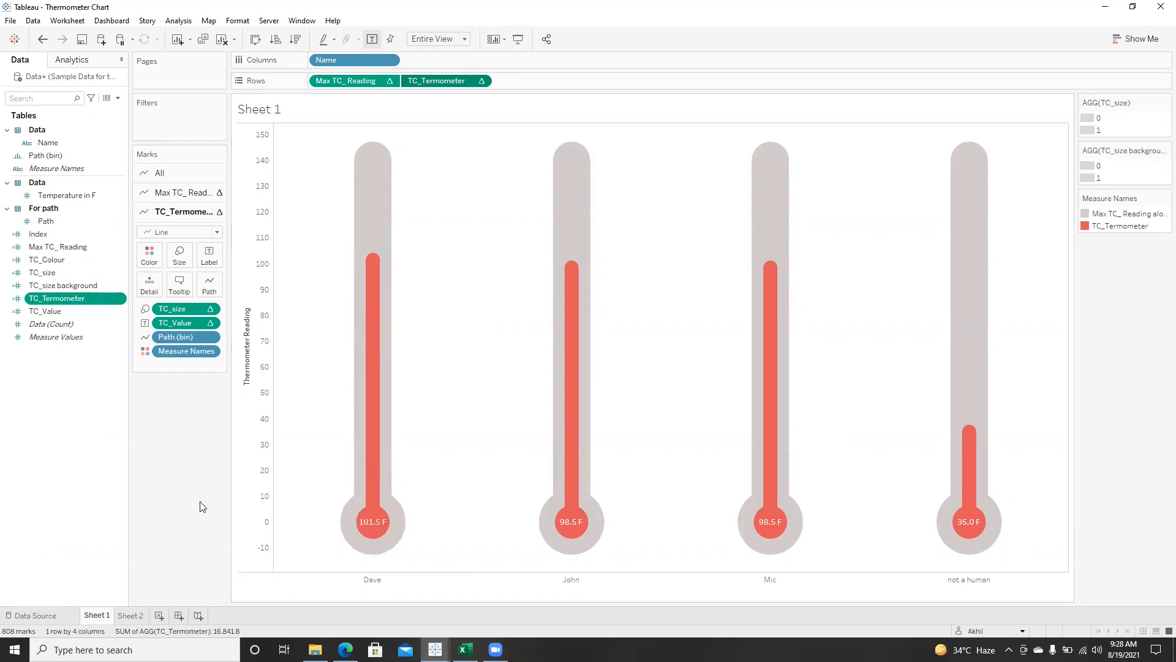
- Examine the IIF formula of the TC_size calculated field and close it without edits
right_click(54, 273)
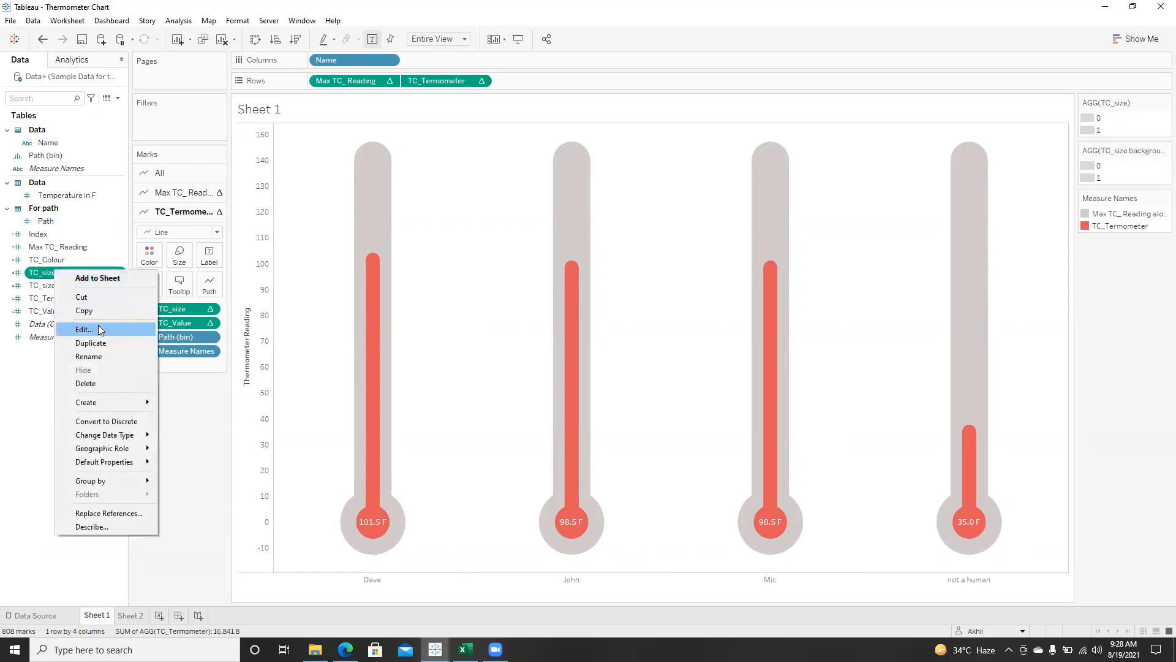
left_click(98, 326)
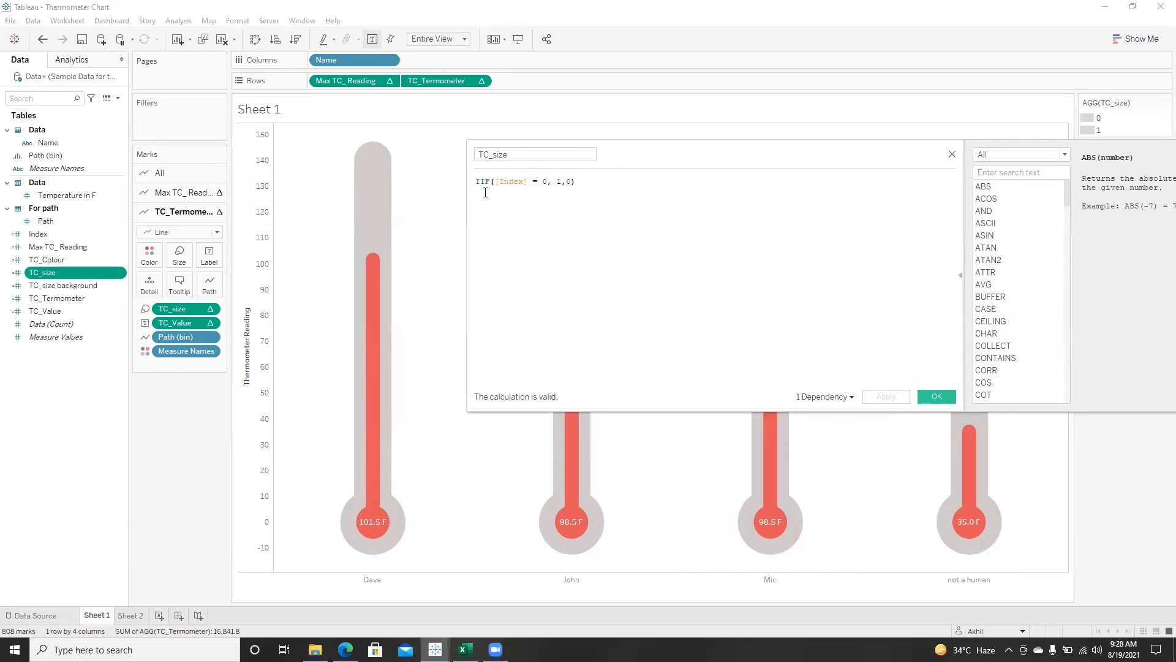
left_click(952, 155)
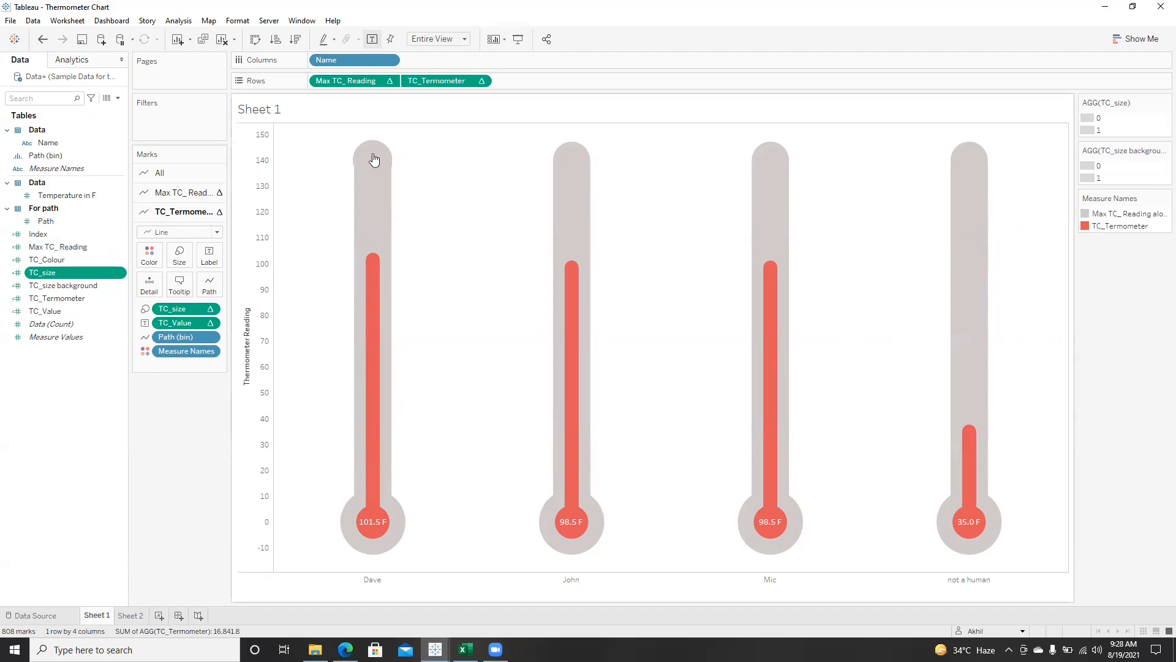
- Examine the Max TC_ Reading formula, focusing on its multiplication by 140, and close it without edits
right_click(55, 248)
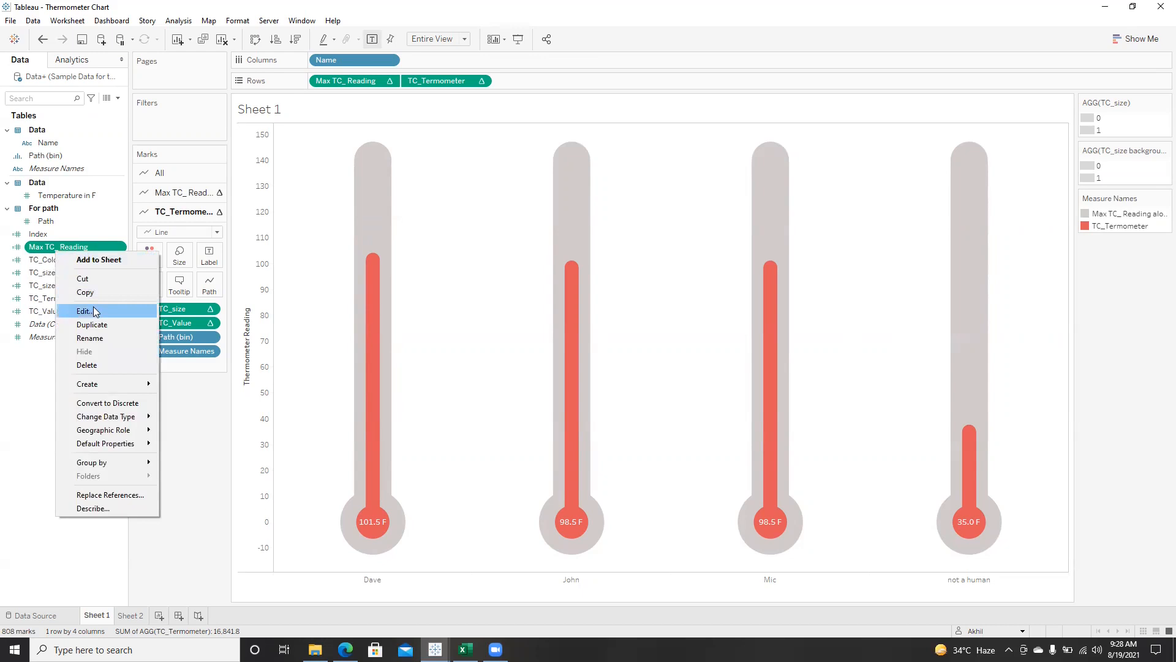
left_click(93, 312)
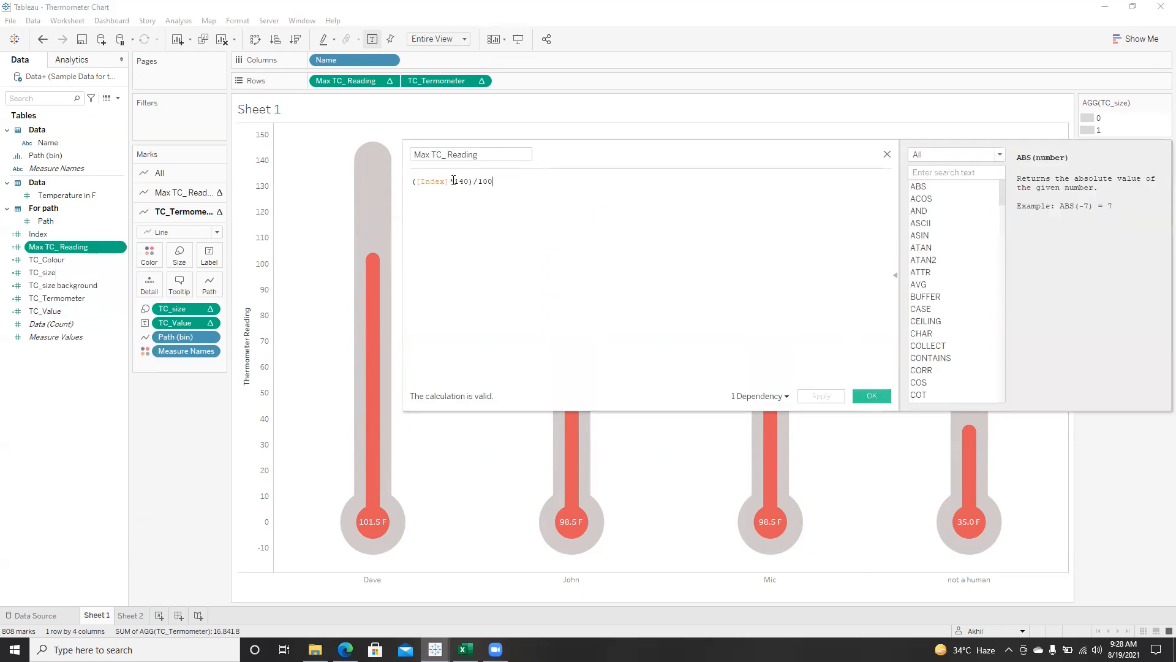
left_click_drag(451, 180, 466, 182)
left_click(575, 193)
left_click(887, 154)
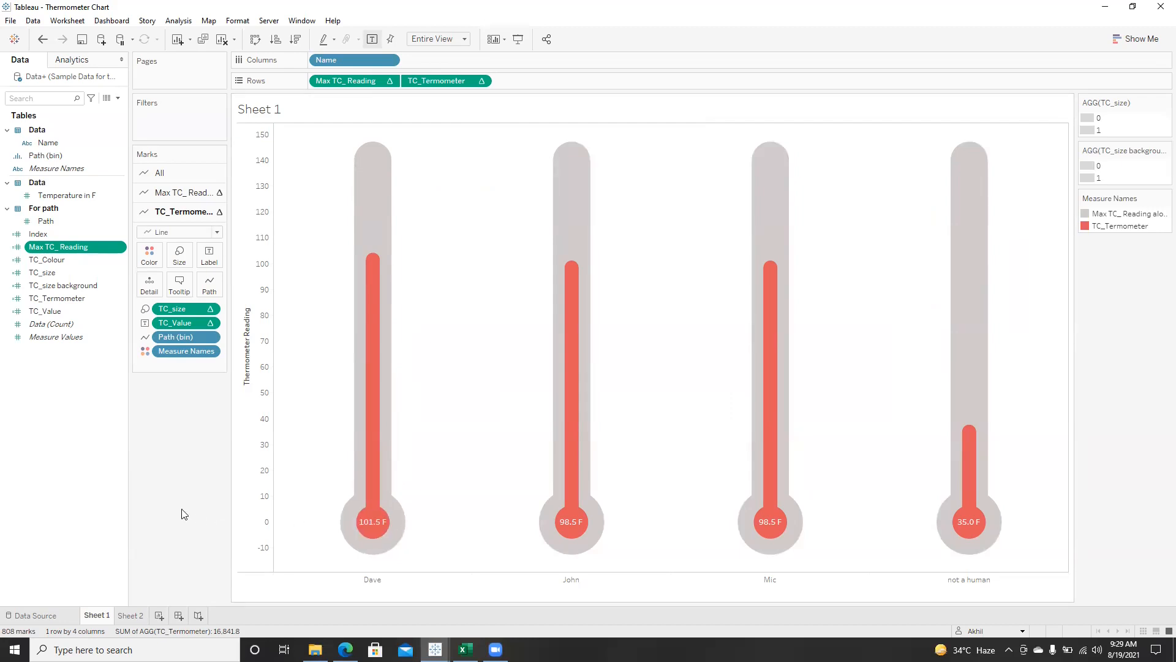
- Switch to the empty Book1 workbook, maximize it, and connect it to the Excel file Sample Data for thermometer chart
mouse_move(435, 649)
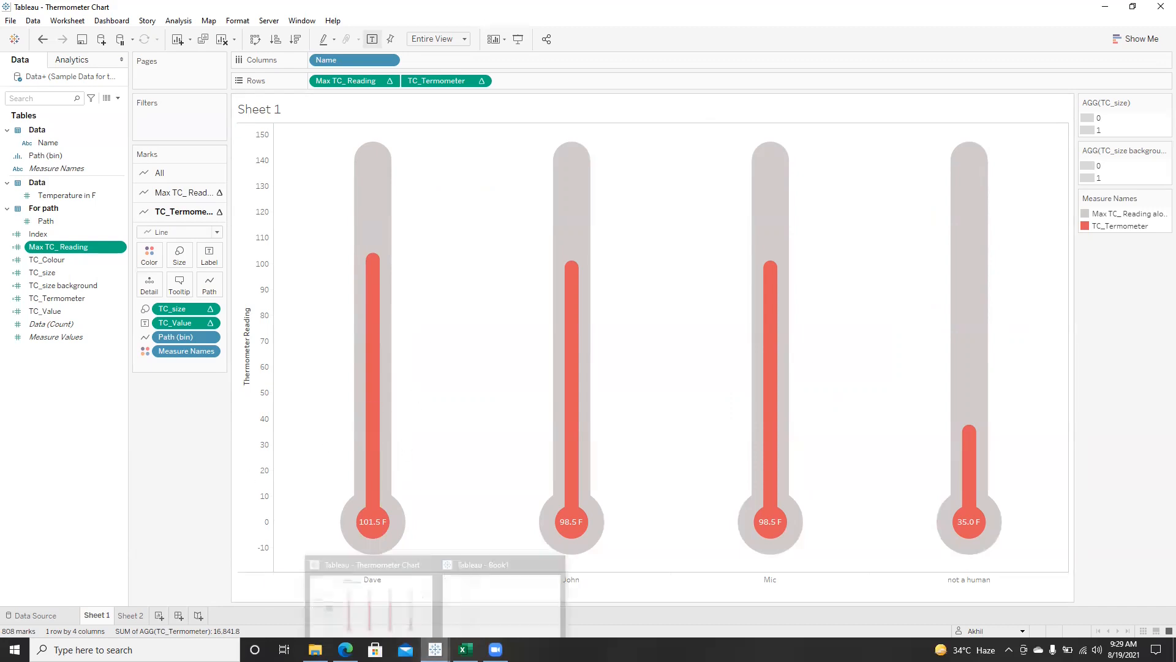
left_click(478, 609)
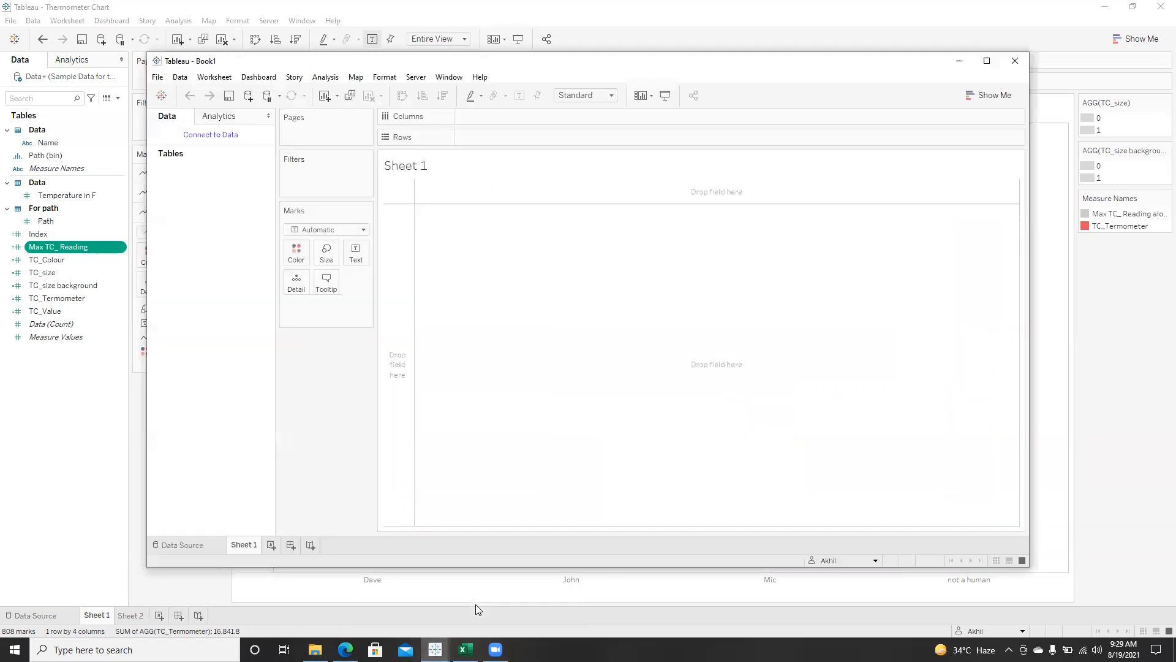
left_click(986, 61)
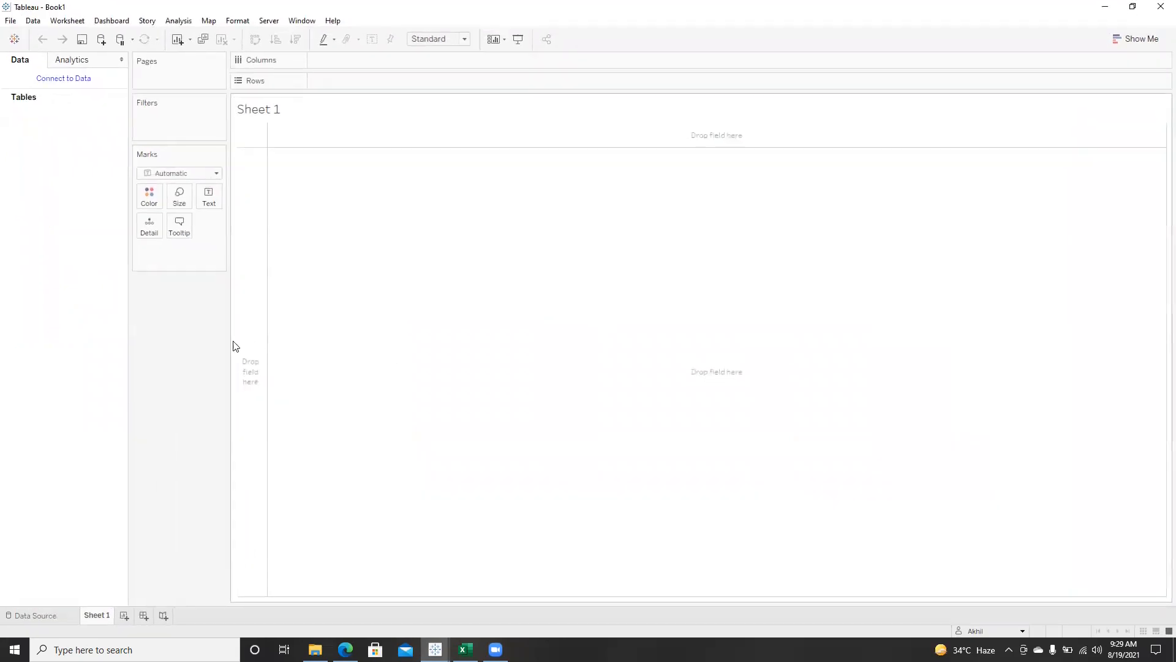
left_click(70, 79)
left_click(156, 159)
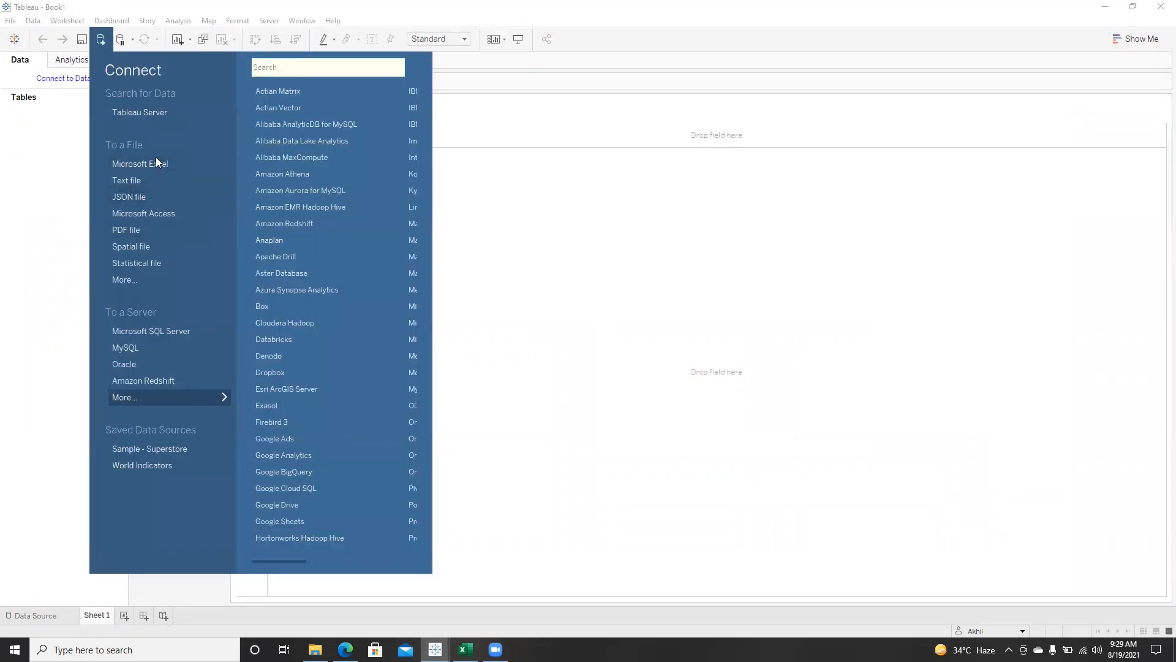
left_click(204, 109)
left_click(350, 285)
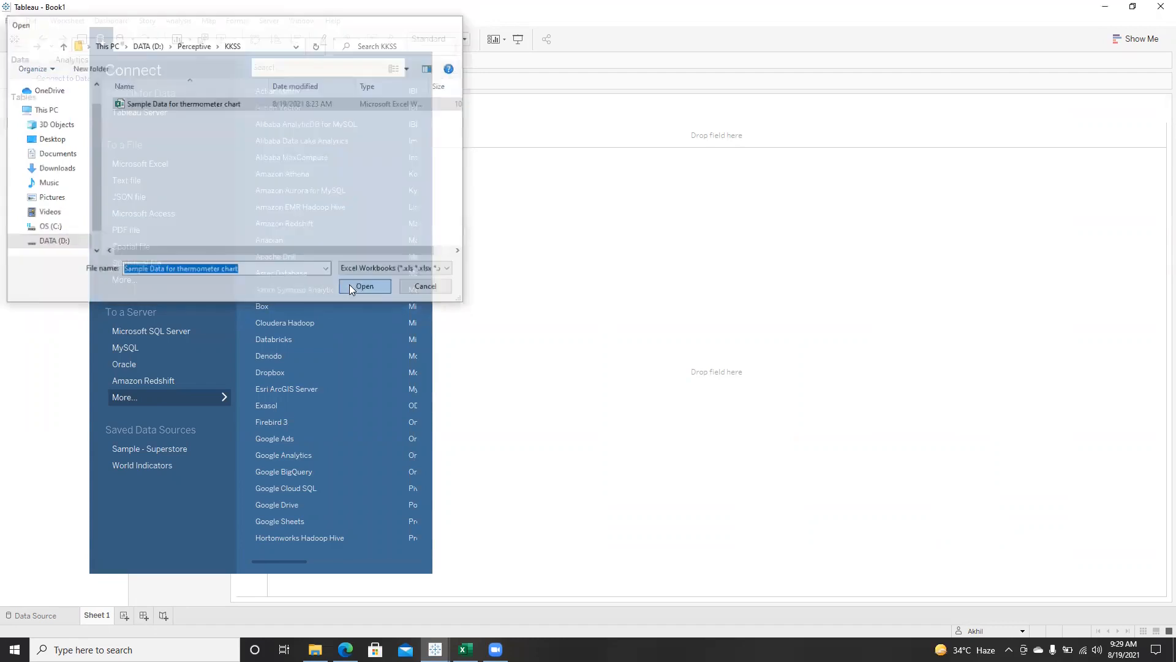
- Add the Data sheet to the data source canvas and join the For path sheet to it inside that table
left_click_drag(56, 139, 307, 126)
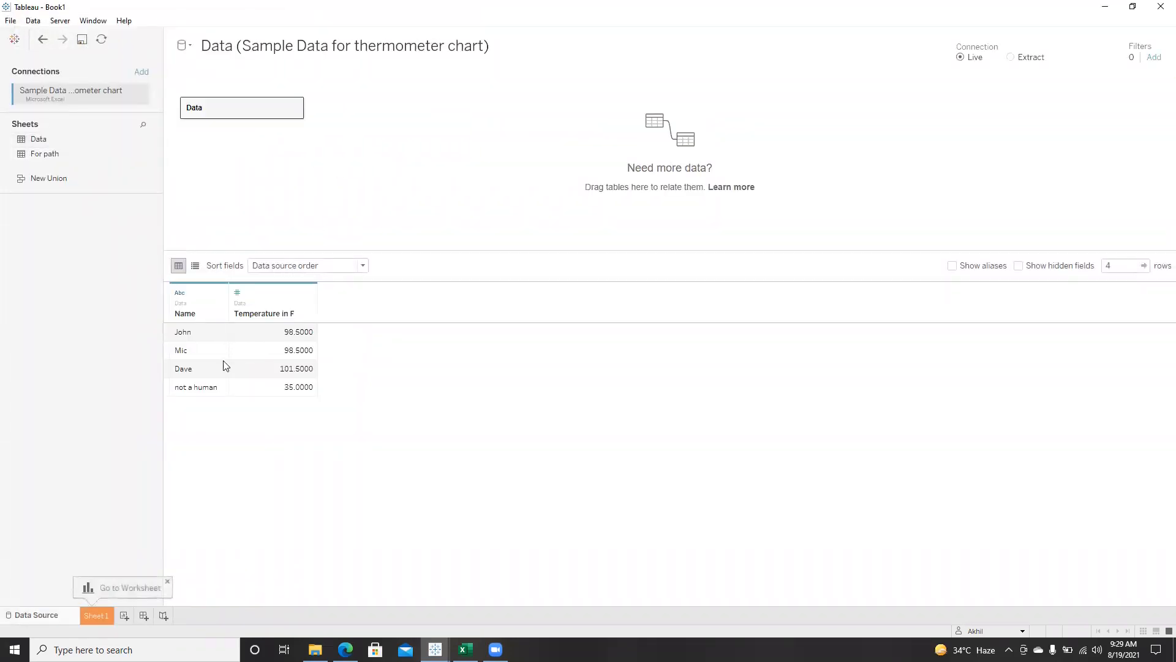
double_click(228, 109)
left_click_drag(37, 153, 392, 125)
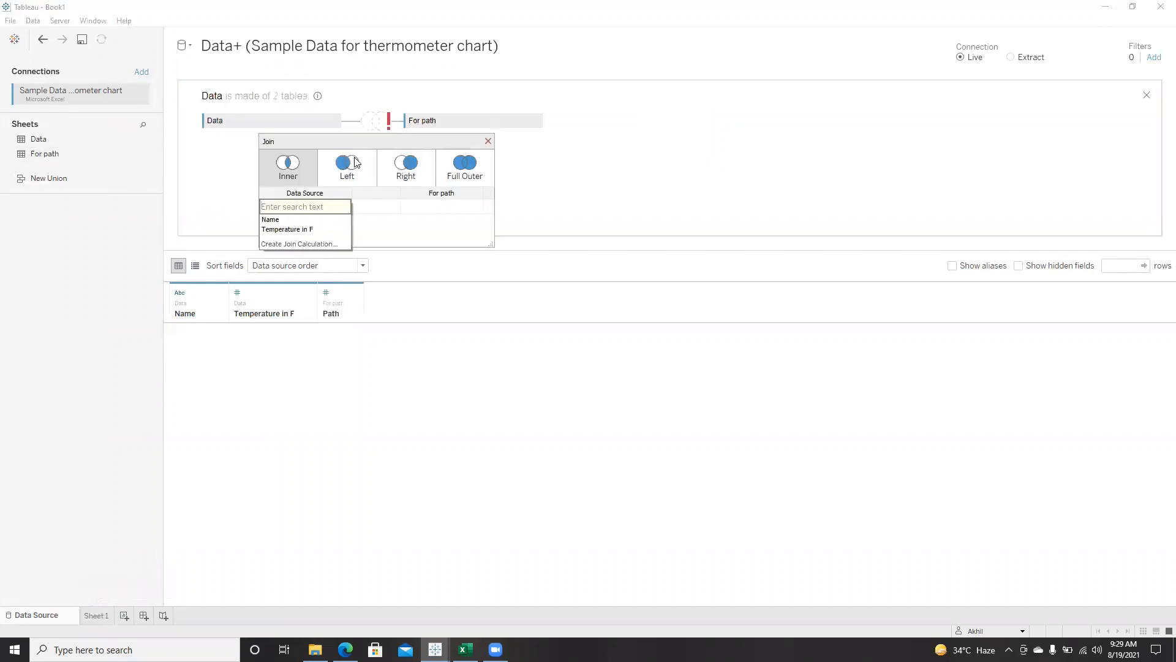
- Define the inner join clause between Data and For path with join calculations 1 = 1
left_click(331, 244)
type("1")
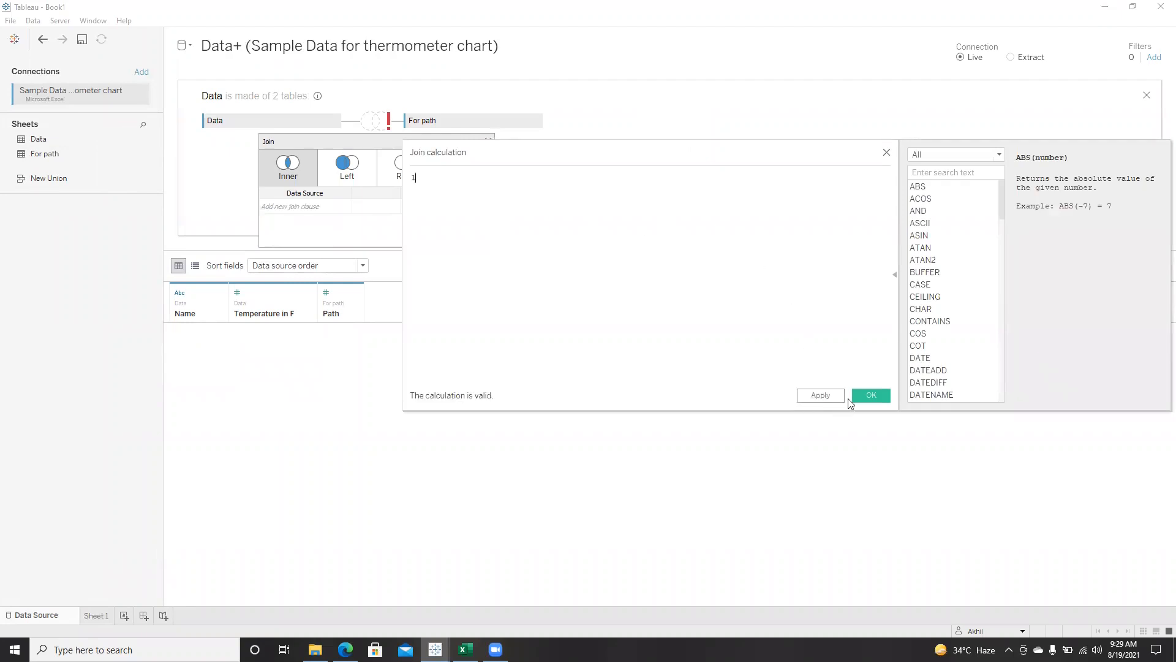
left_click(871, 395)
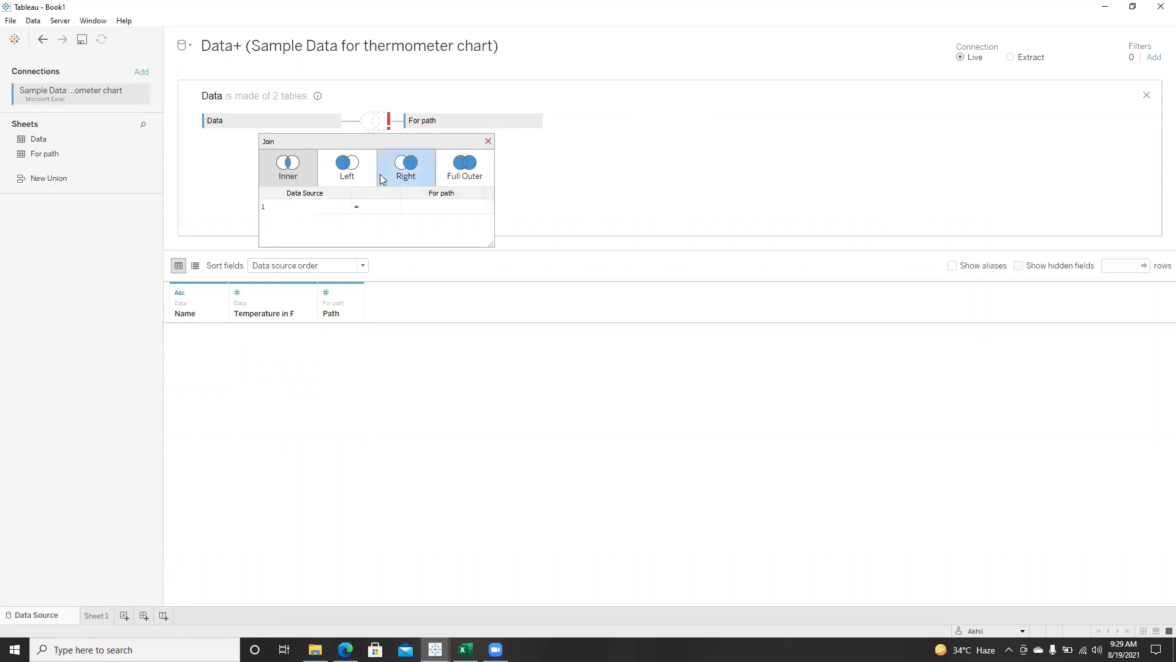
left_click(439, 206)
left_click(453, 234)
type("1")
left_click(857, 395)
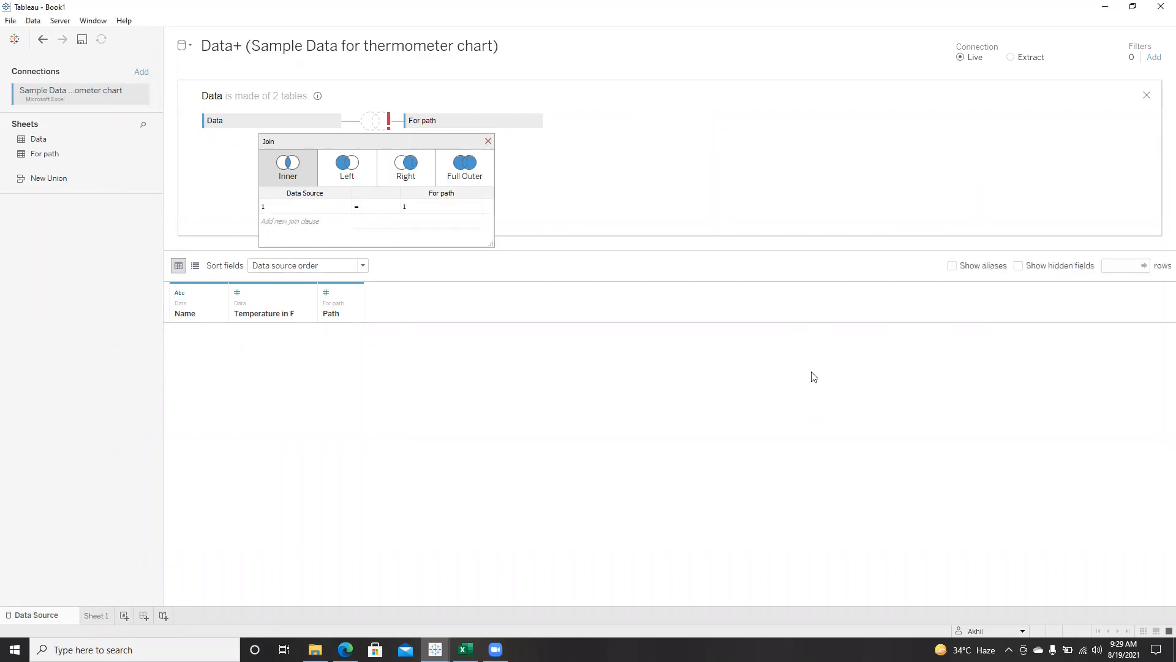
left_click(489, 142)
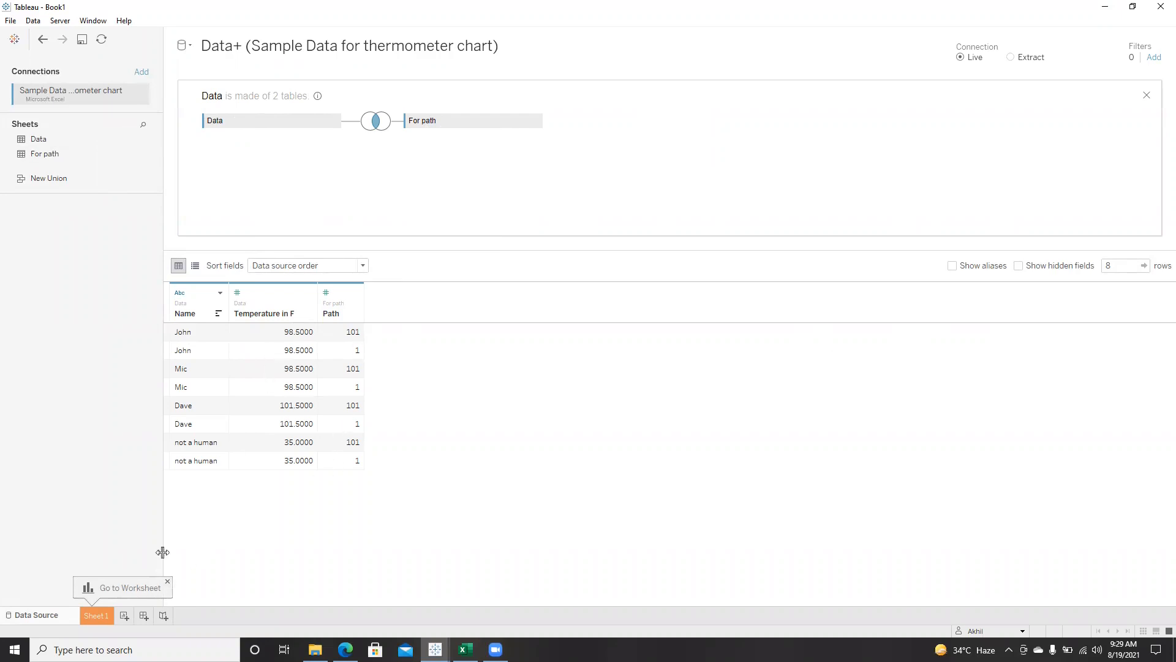
- On Sheet 1, create a Path (bin) field from Path with a bin size of 1
left_click(90, 615)
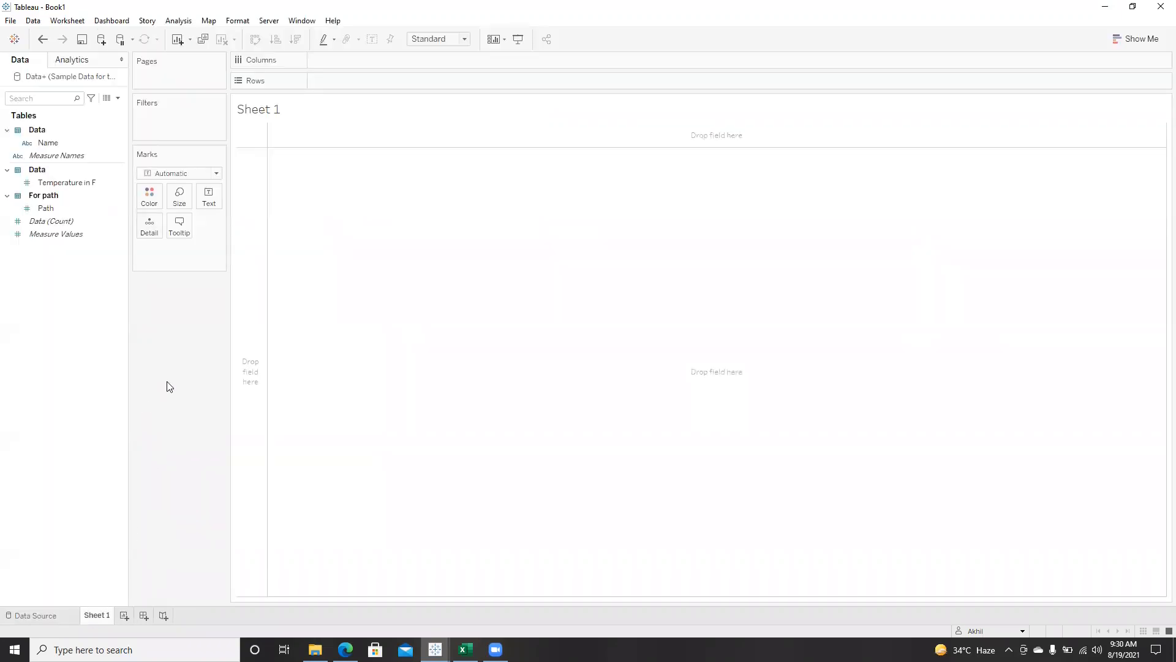
left_click(66, 209)
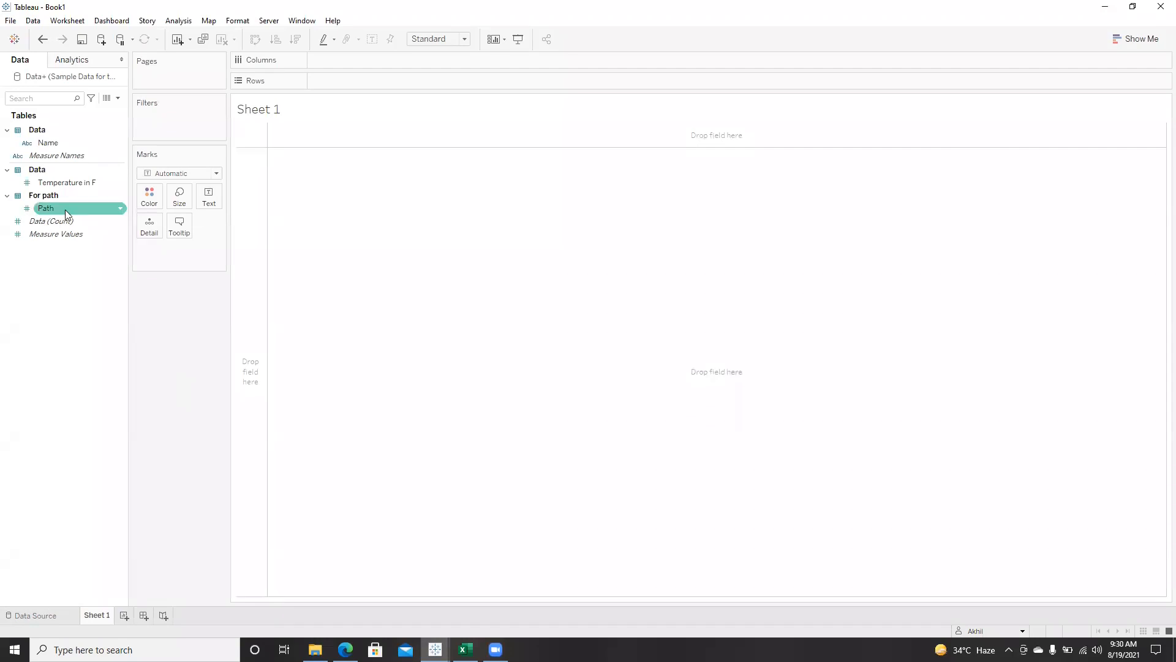
left_click(118, 209)
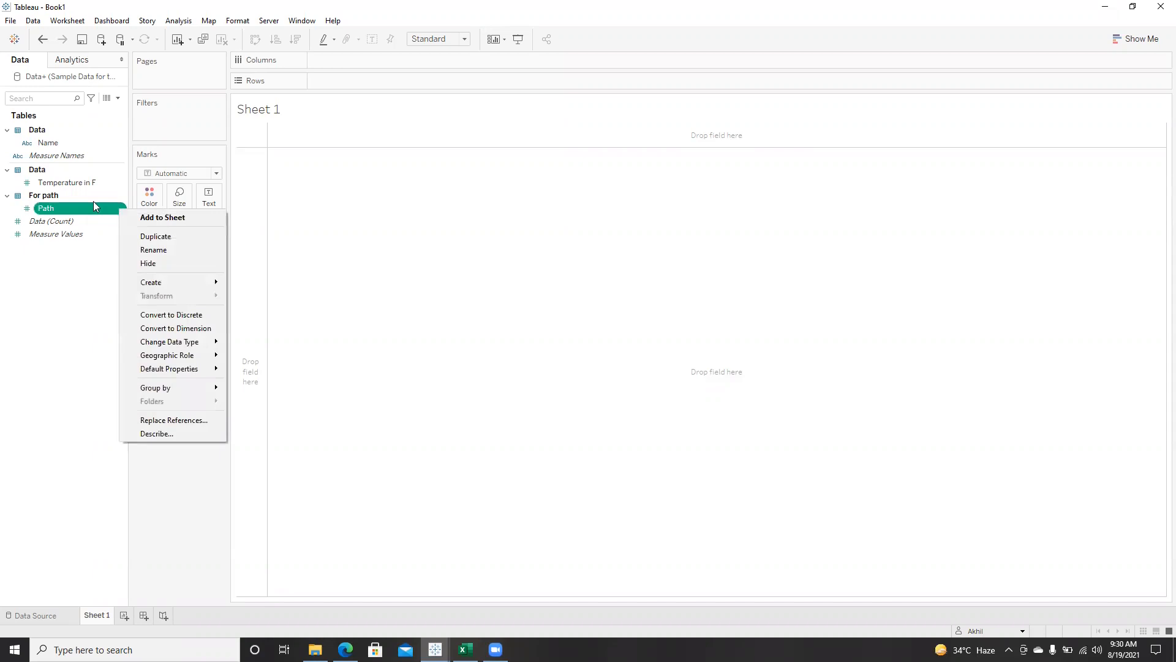
mouse_move(158, 282)
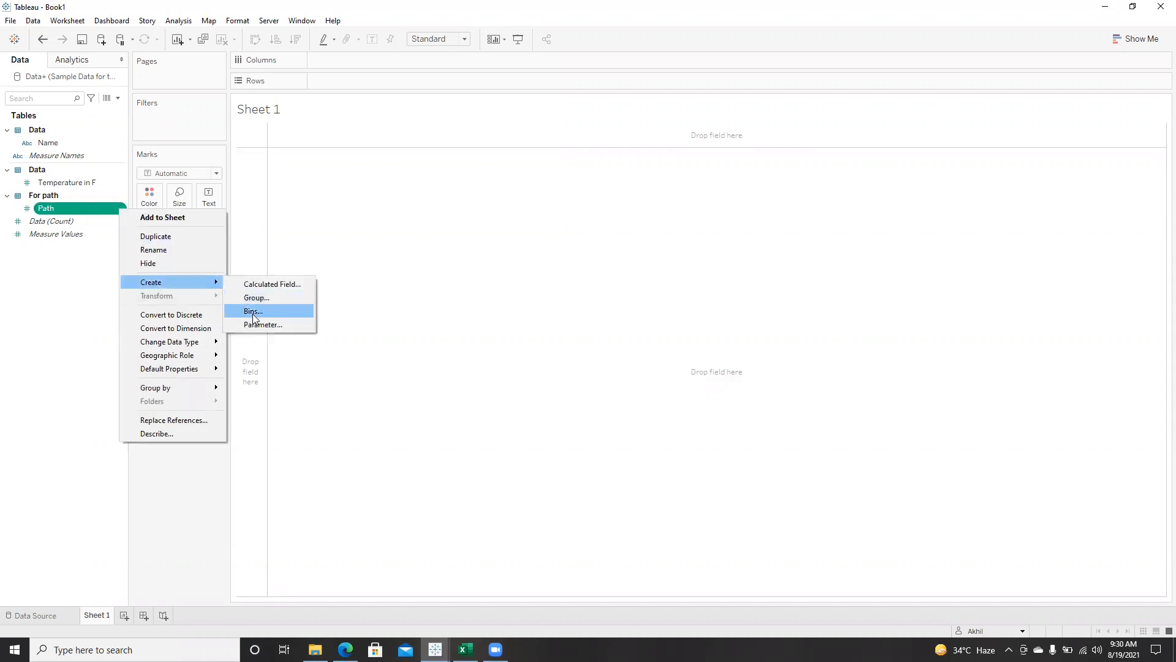
left_click(253, 311)
left_click(571, 298)
left_click_drag(561, 299, 537, 302)
type("1")
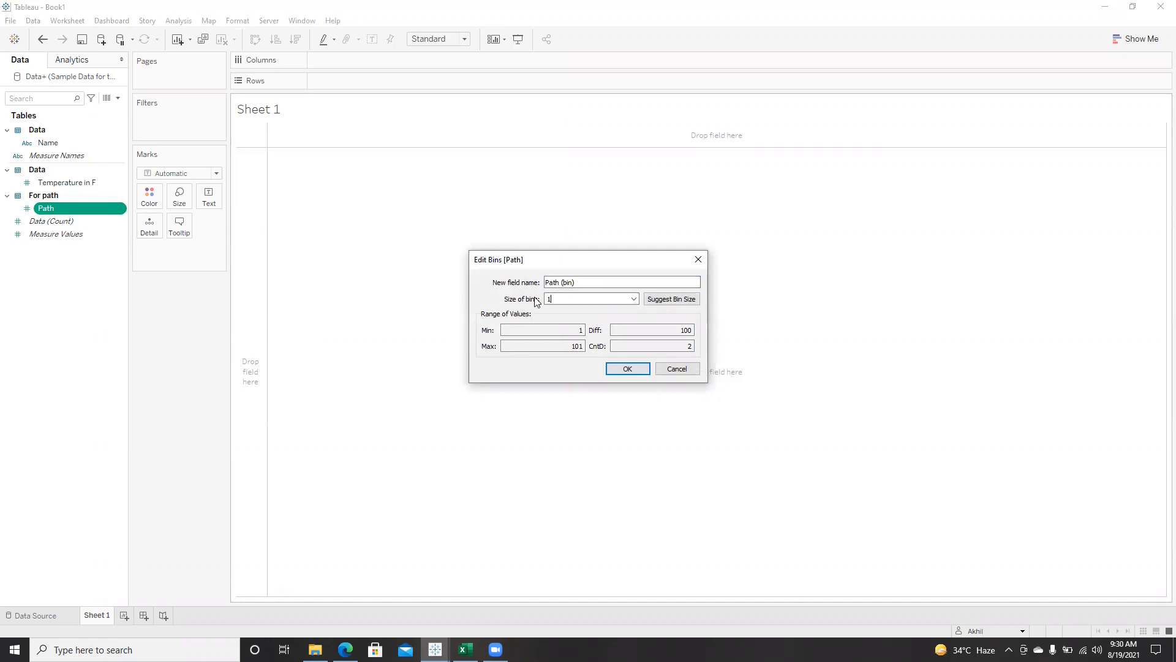
left_click(628, 369)
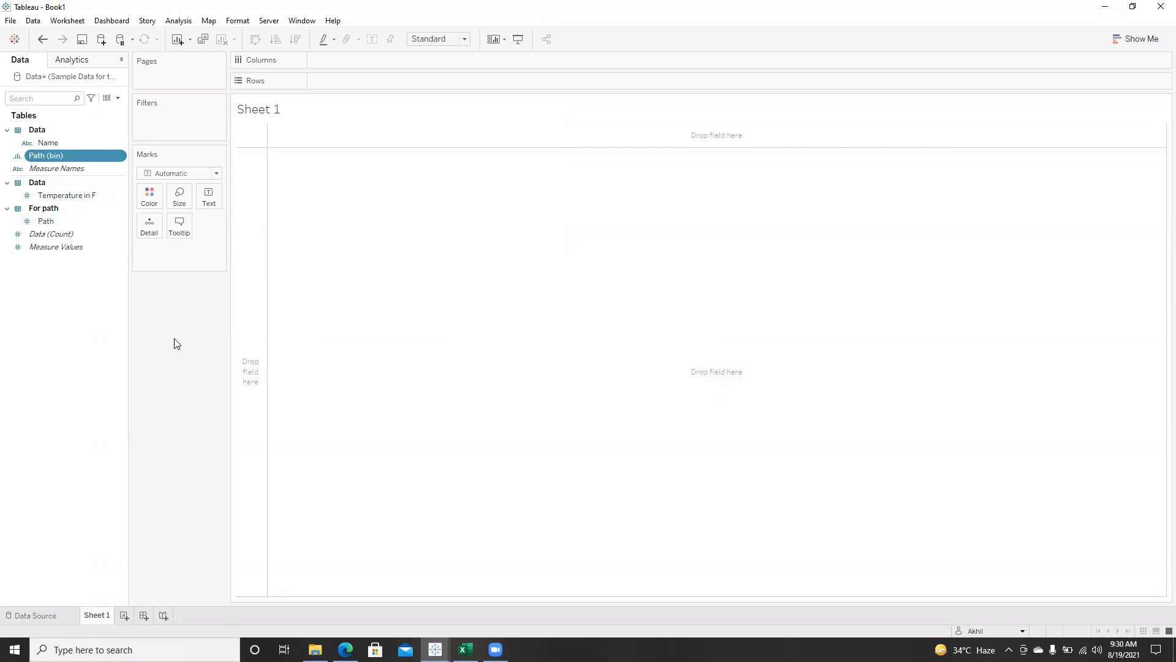
- Create a calculated field named Index with the formula INDEX() - 1
left_click(118, 99)
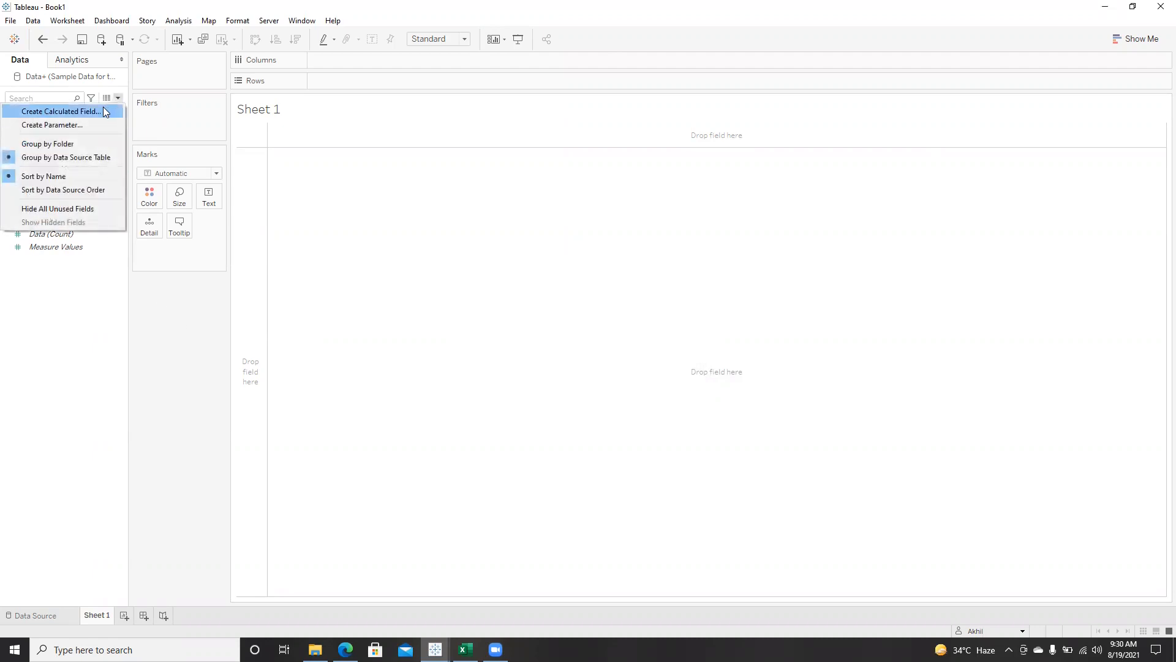
left_click(62, 112)
type("Index")
left_click(468, 217)
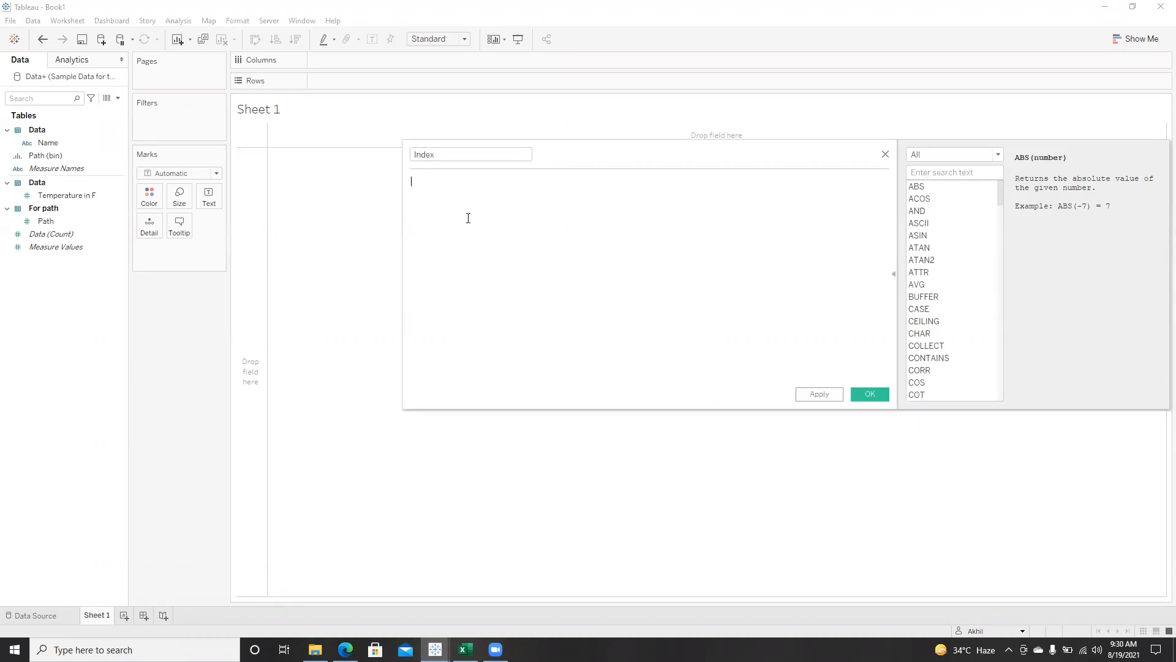
type("inde")
key("Return")
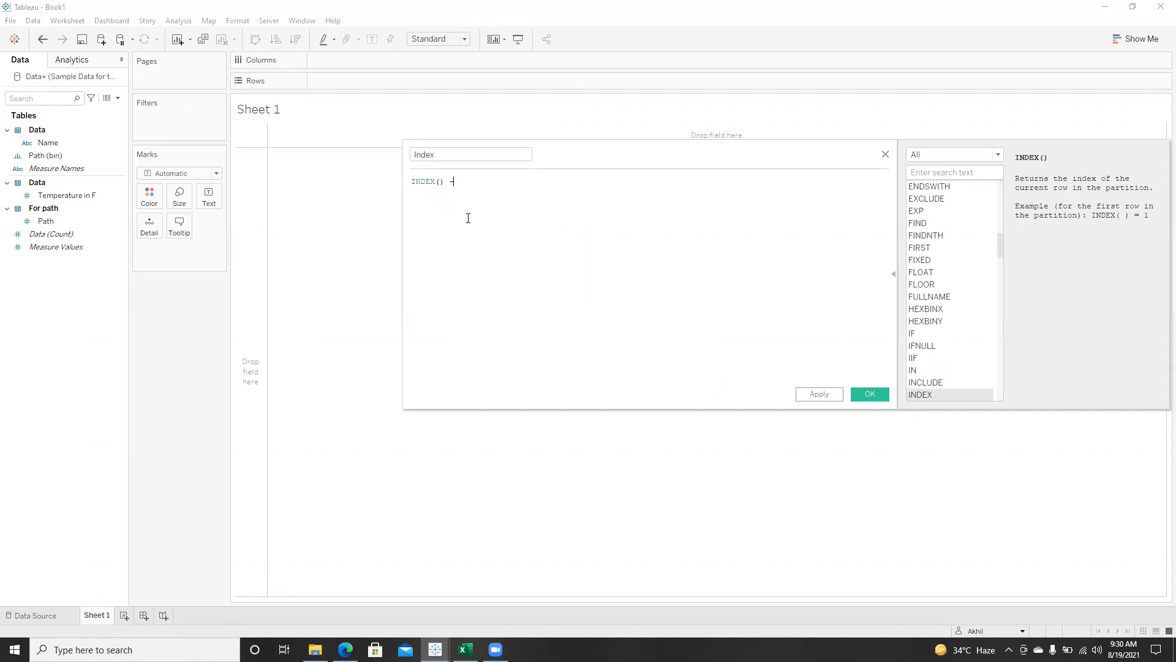
left_click(822, 395)
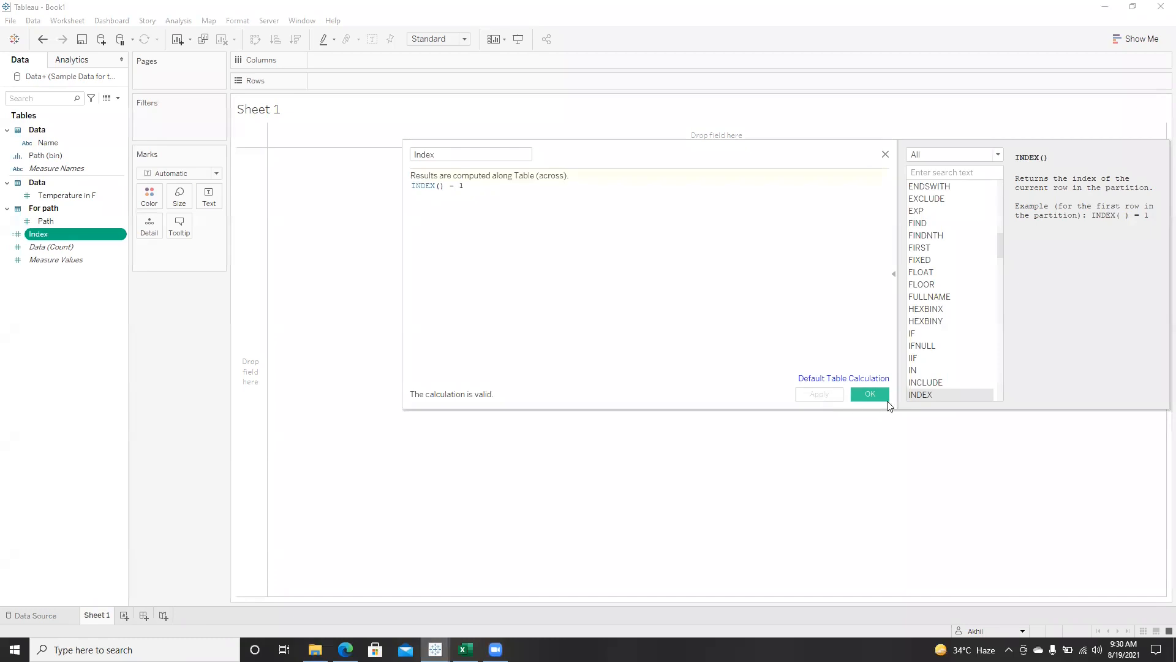
left_click(882, 397)
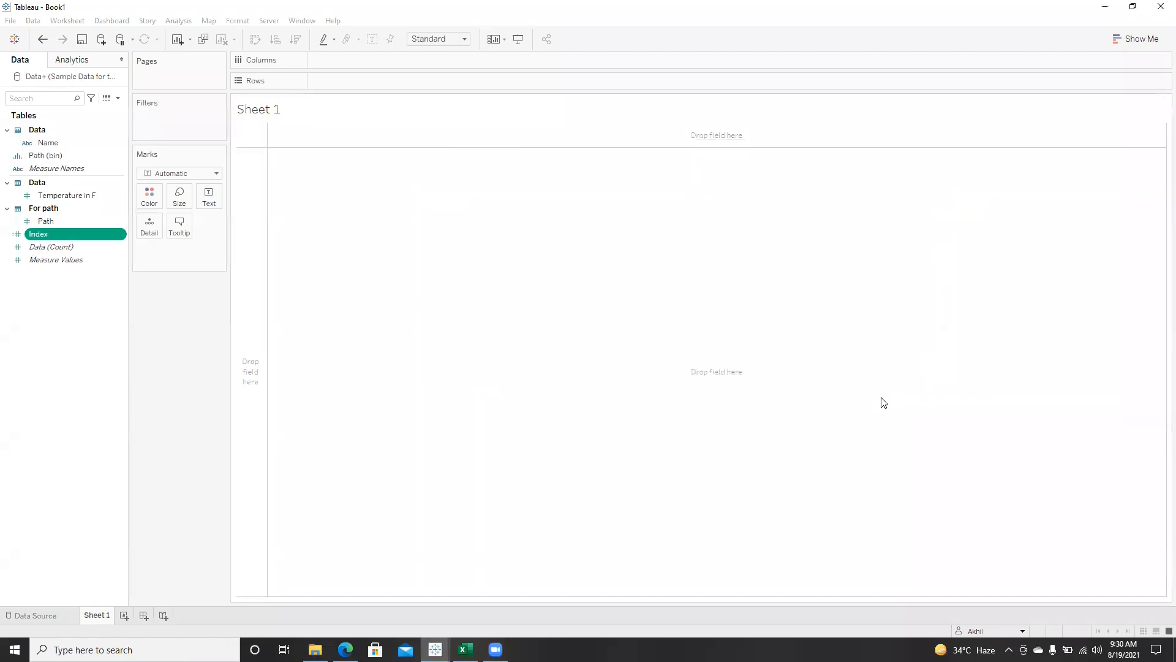
- Start a calculated field named TC_Value with the formula WINDOW_MAX([Temperature in F])
left_click(118, 98)
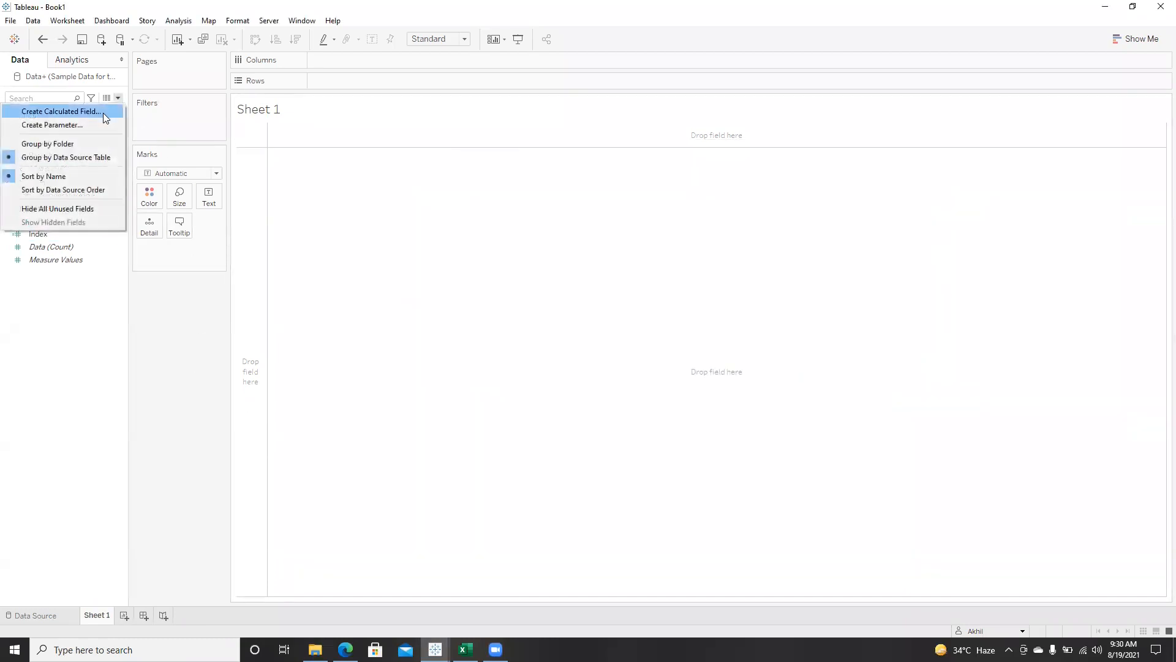
left_click(102, 112)
type("TC_Value")
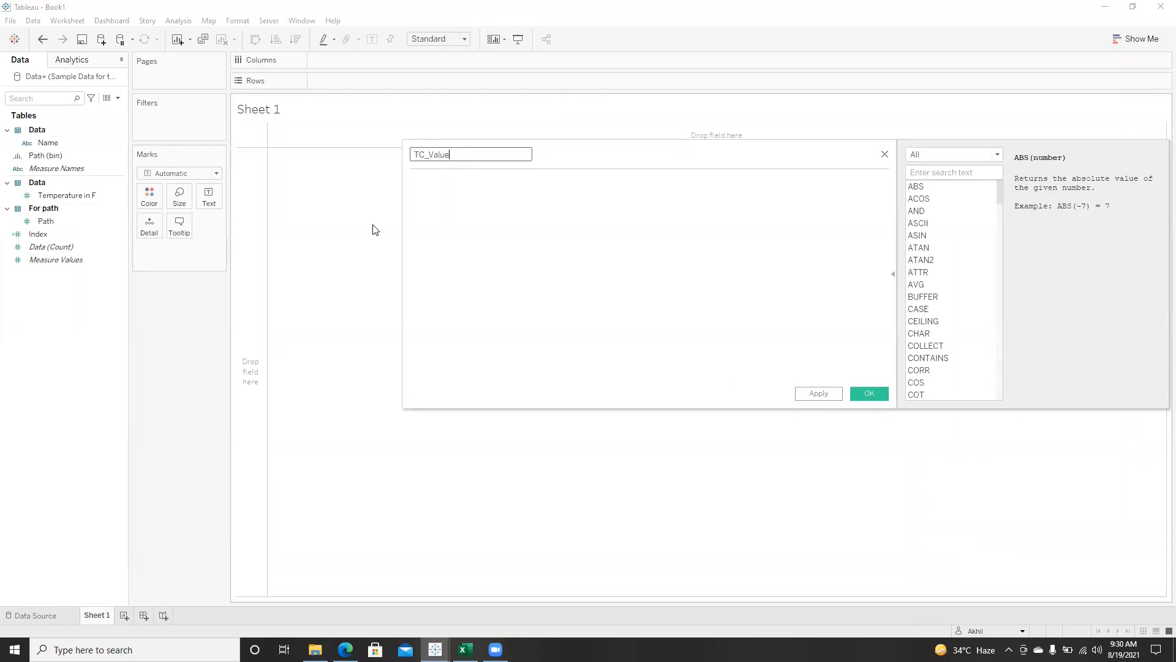
left_click(459, 198)
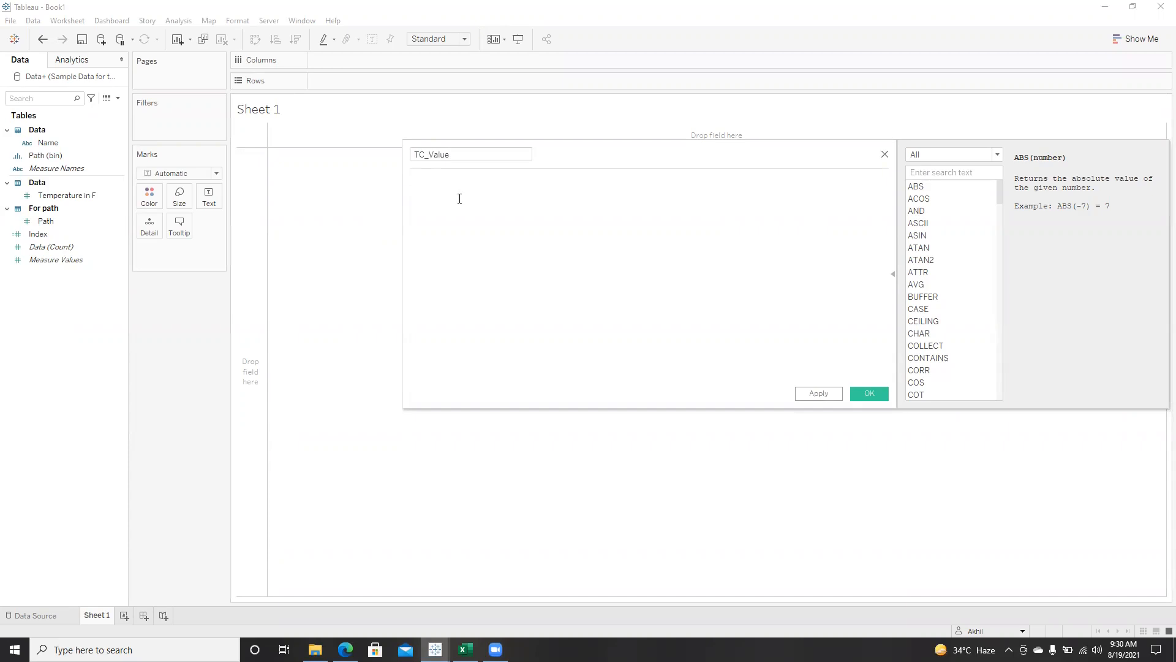
type("wiinn")
key("Down")
key("Down")
key("Down")
key("Down")
key("Down")
key("Return")
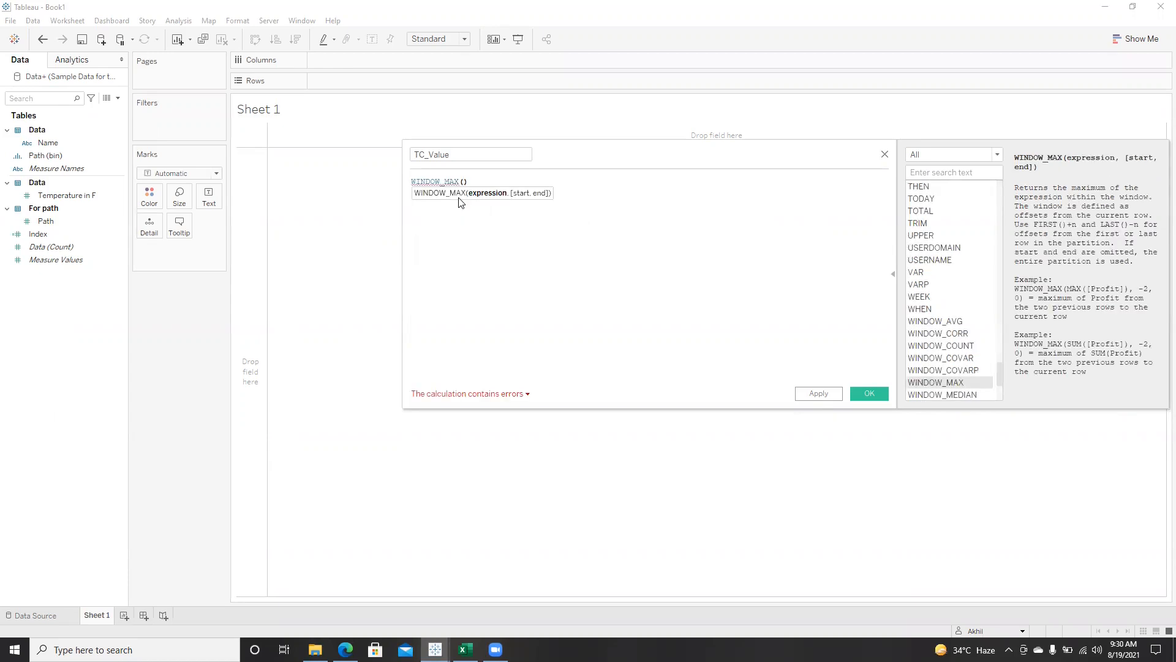
type("[t")
key("Return")
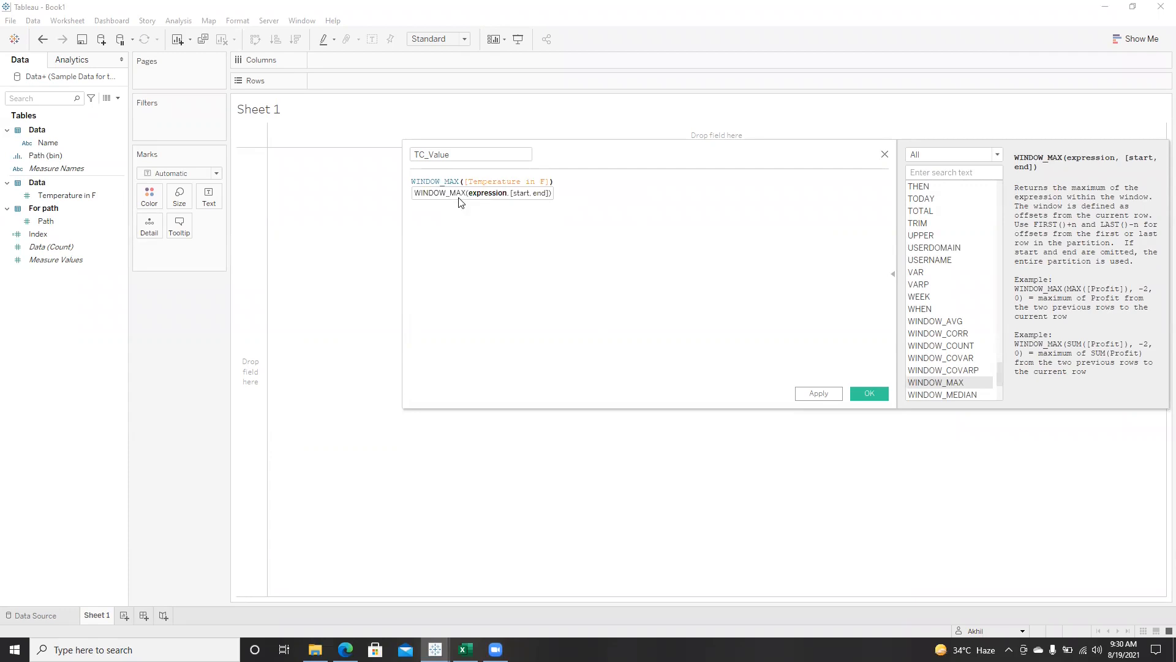
- Wrap the temperature field in MAX so the formula reads WINDOW_MAX(MAX([Temperature in F])), and save TC_Value
left_click(490, 393)
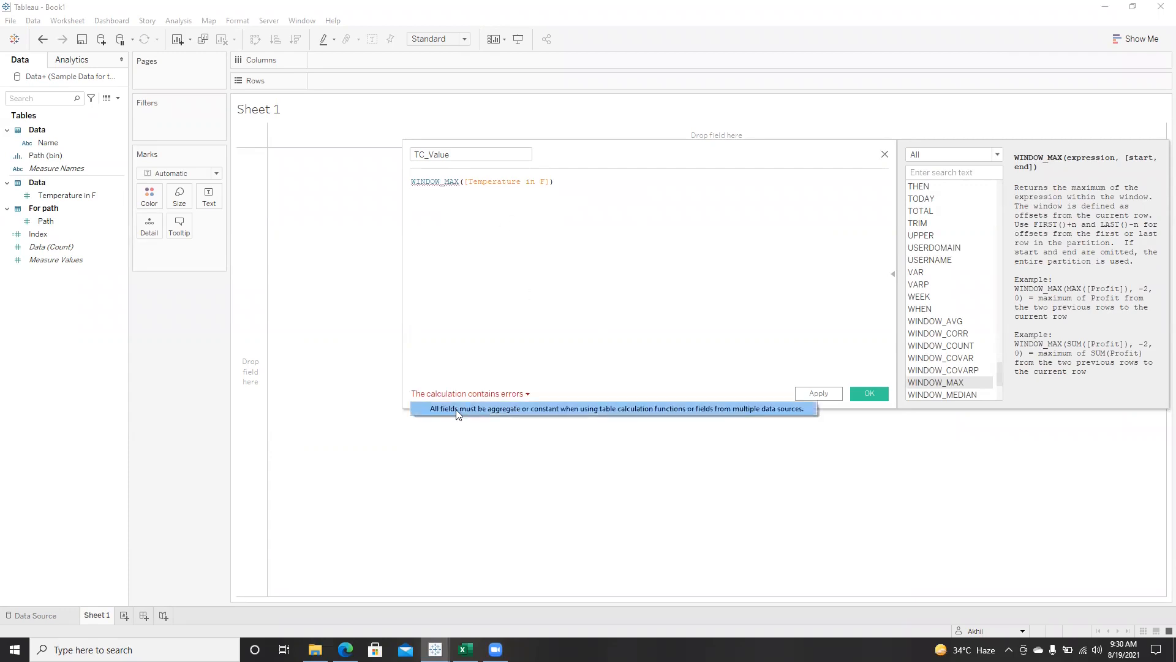
left_click(449, 183)
left_click(464, 180)
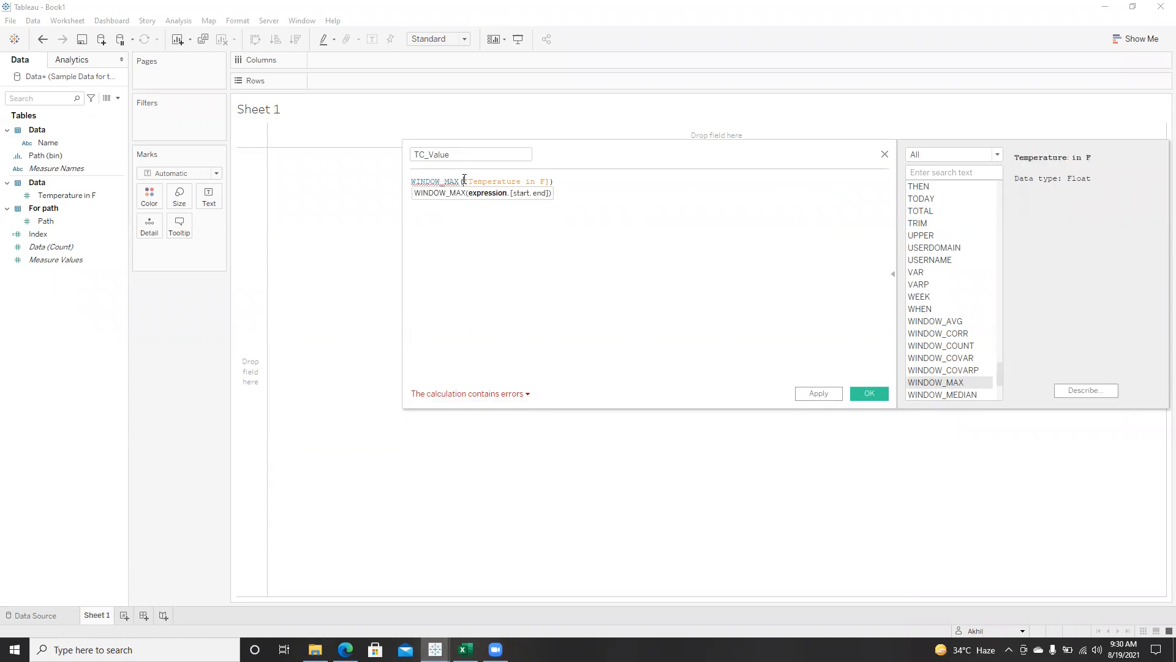
type("MAX")
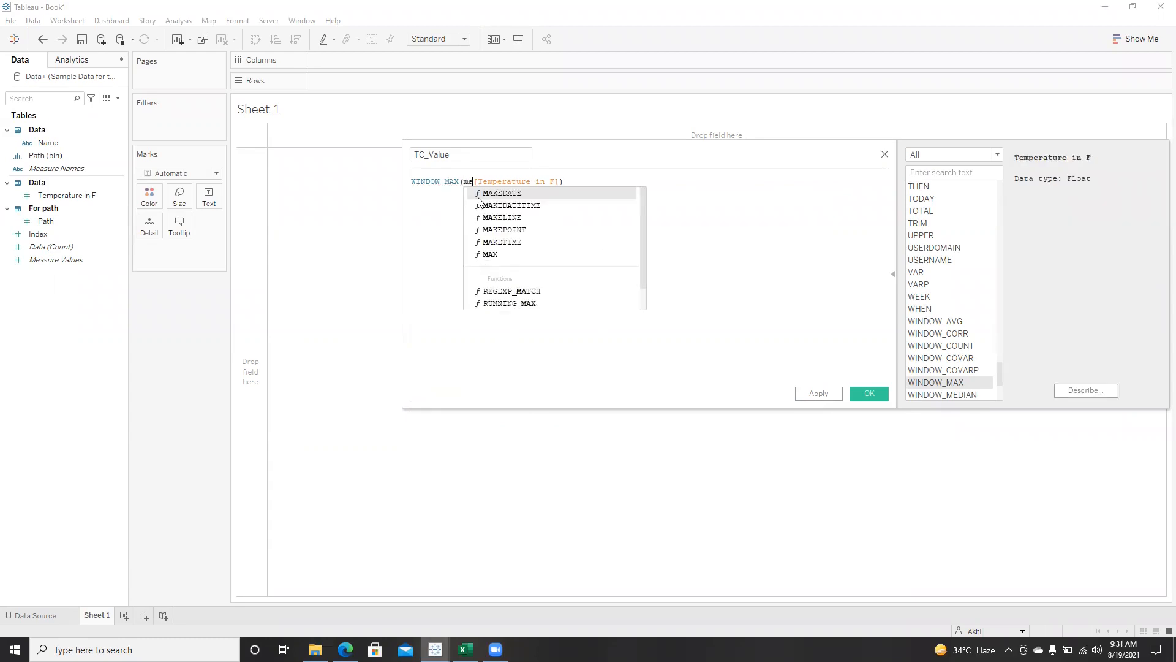
key("Return")
key("Right")
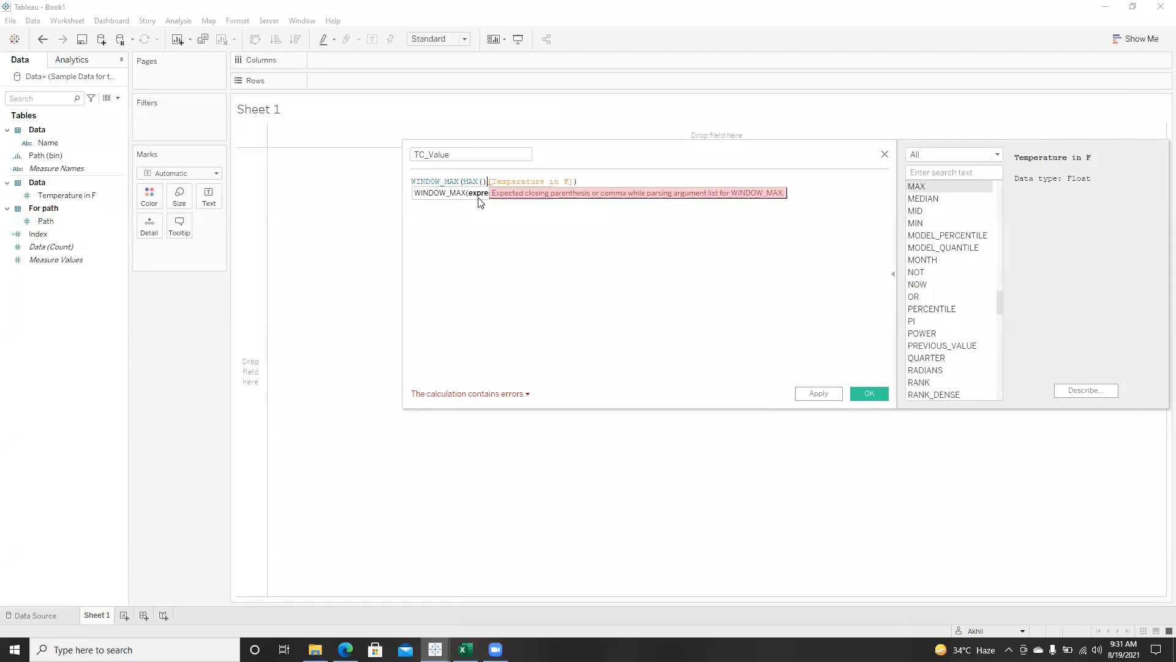
key("BackSpace")
key("End")
type(")")
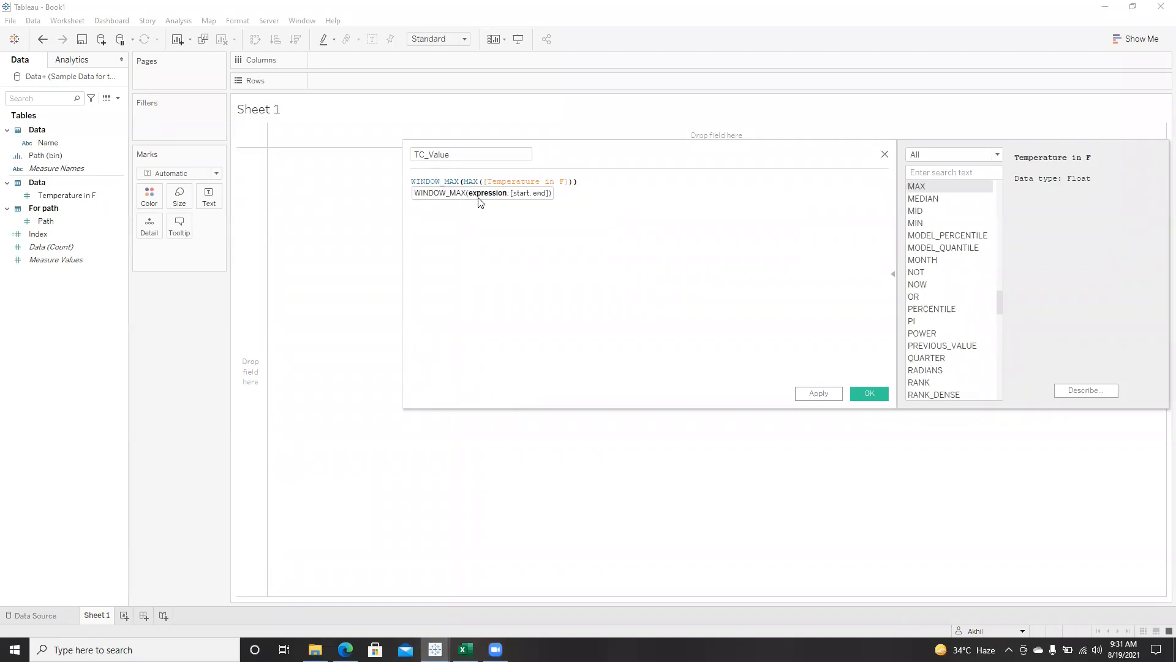
left_click(621, 179)
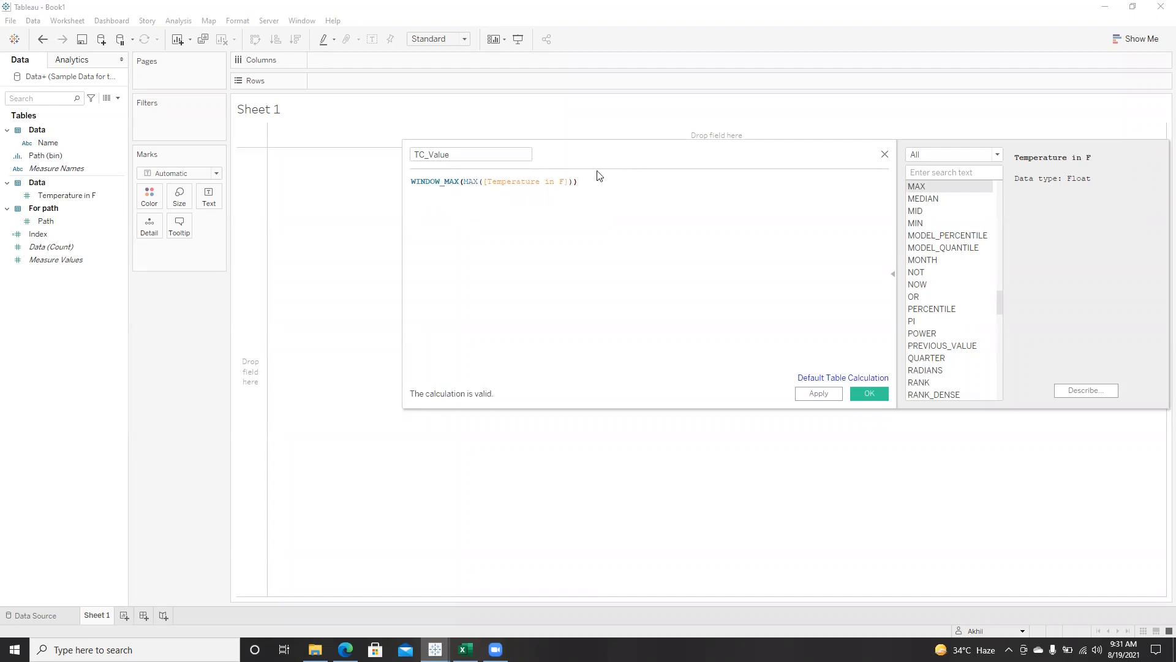
left_click(817, 394)
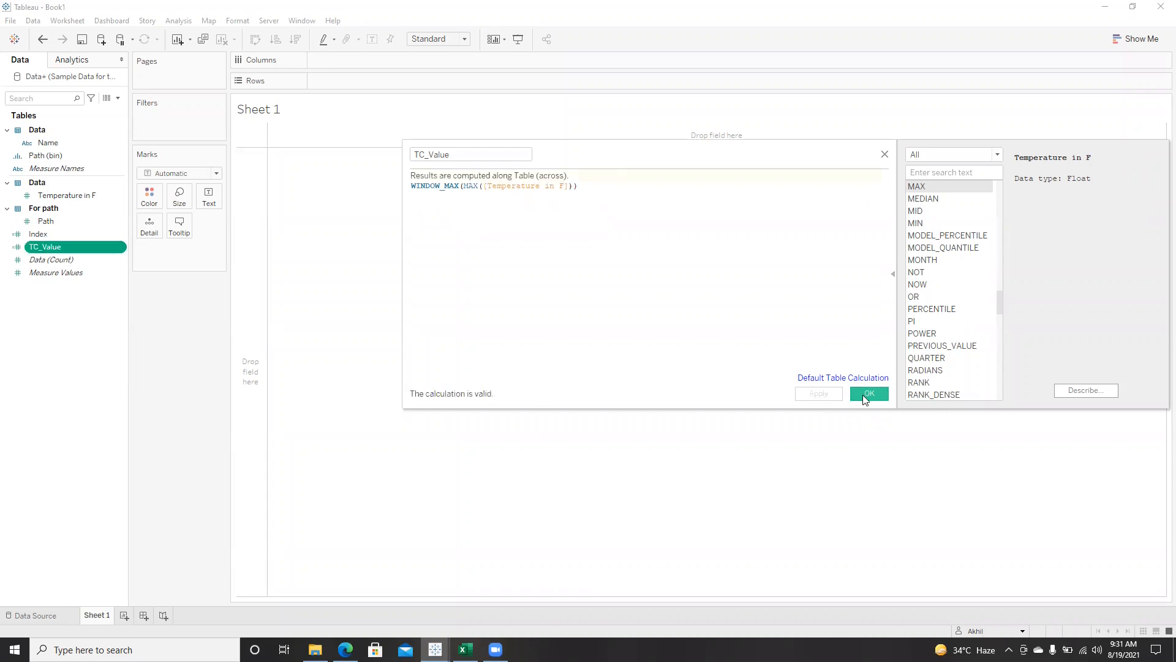
left_click(867, 395)
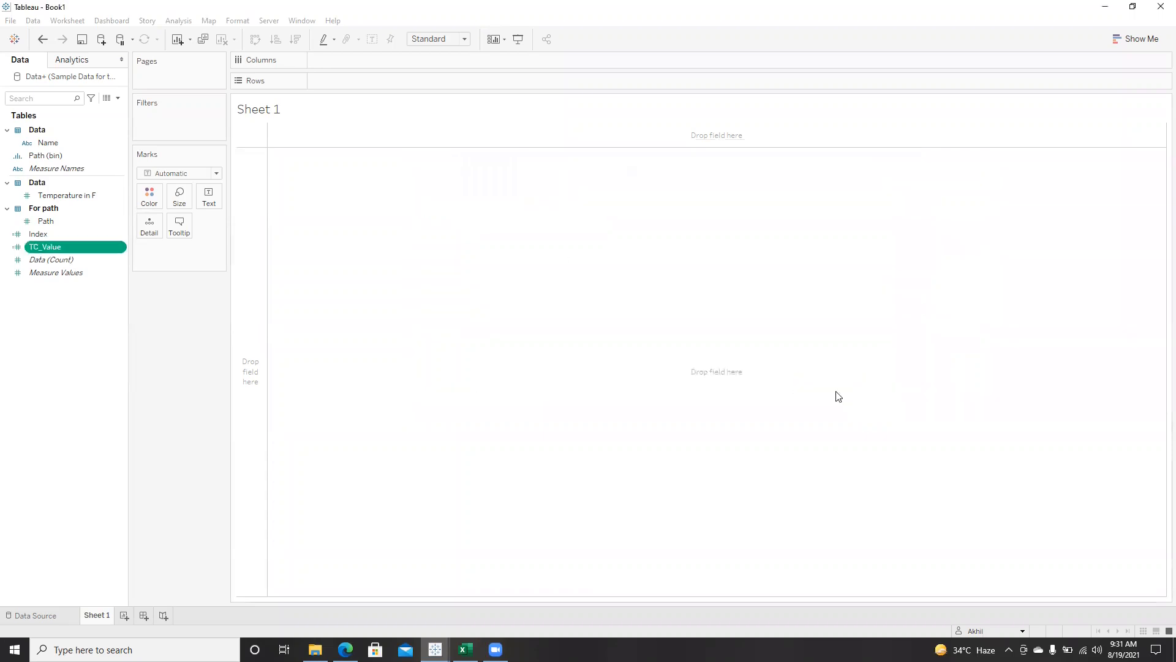
- Create a calculated field named TC_Thermometer with the formula [Index]*[TC_Value]
left_click(117, 98)
left_click(101, 111)
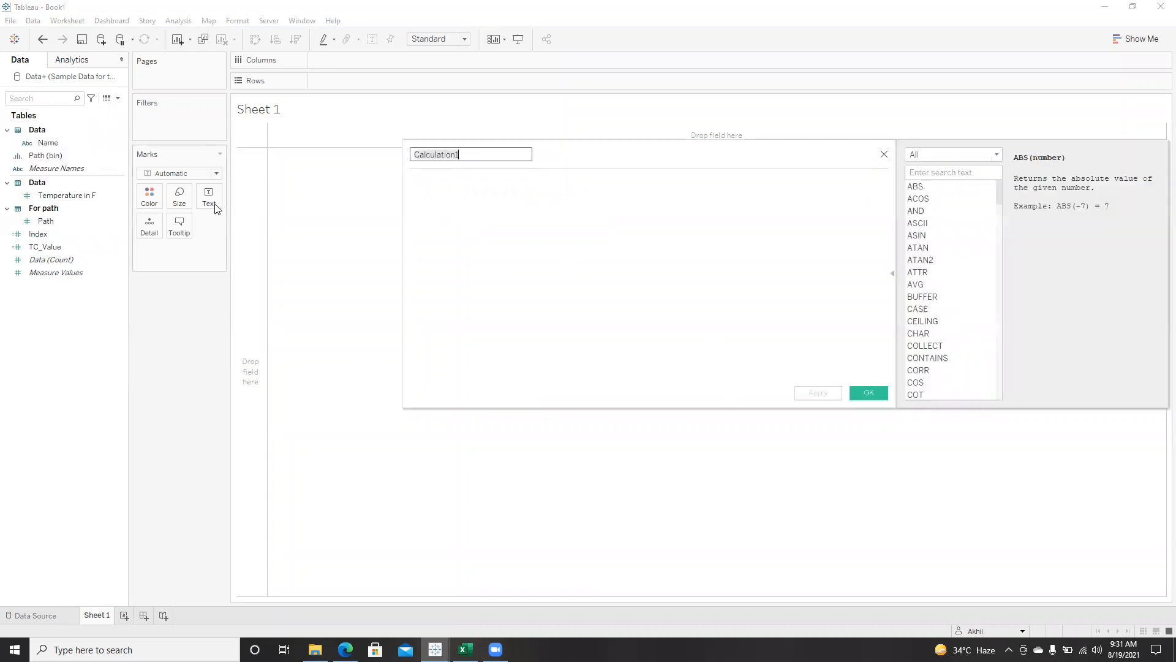
type("TC_Thermometer")
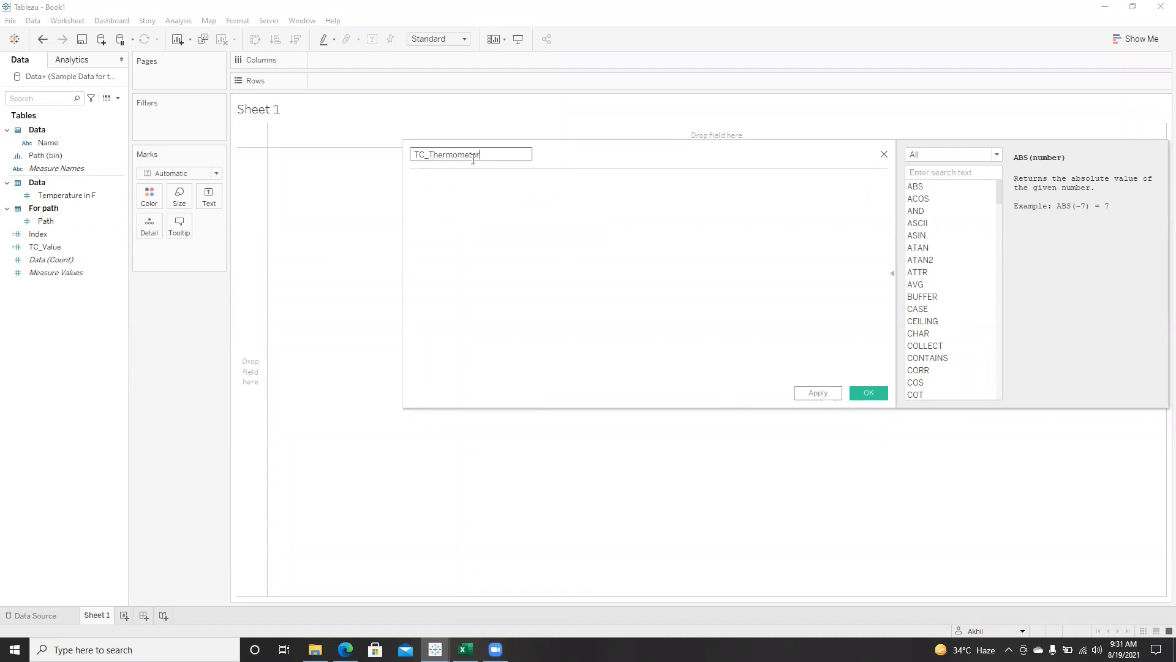
left_click(468, 178)
type("inde")
key("Return")
type("*tc")
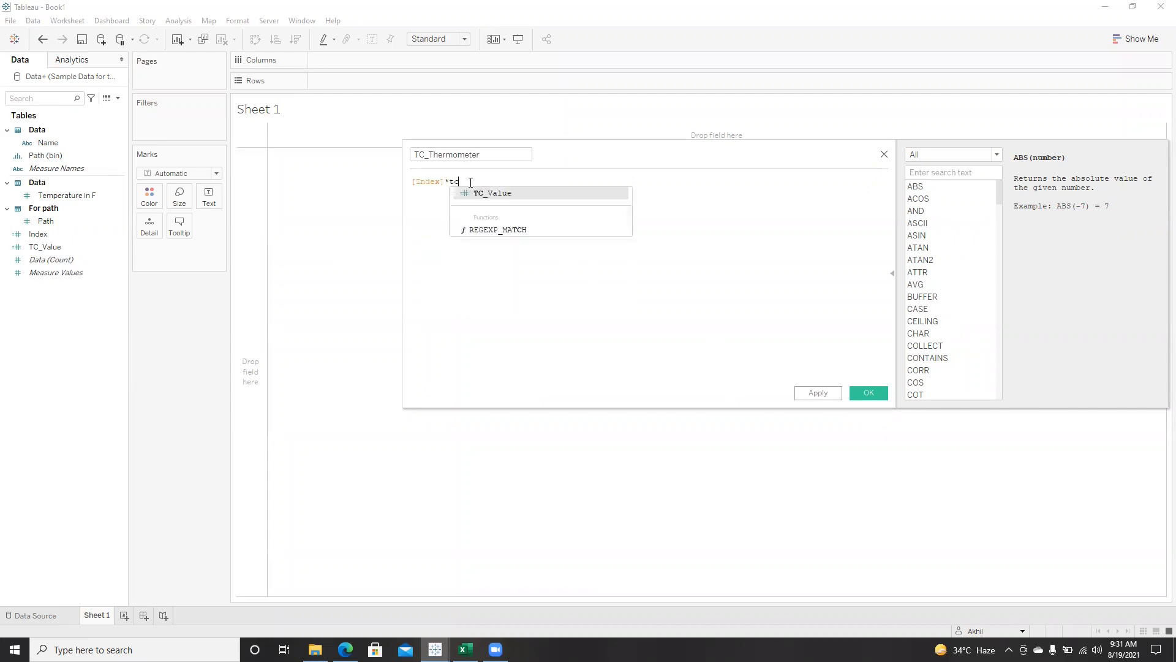
key("Return")
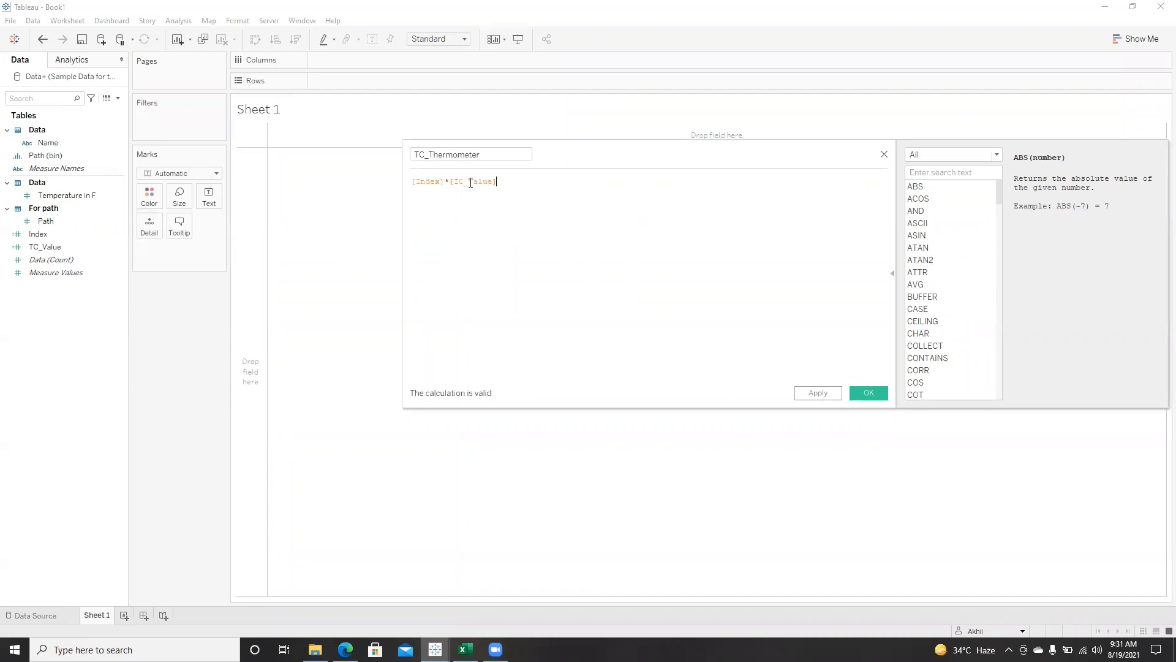
left_click(820, 392)
left_click(860, 393)
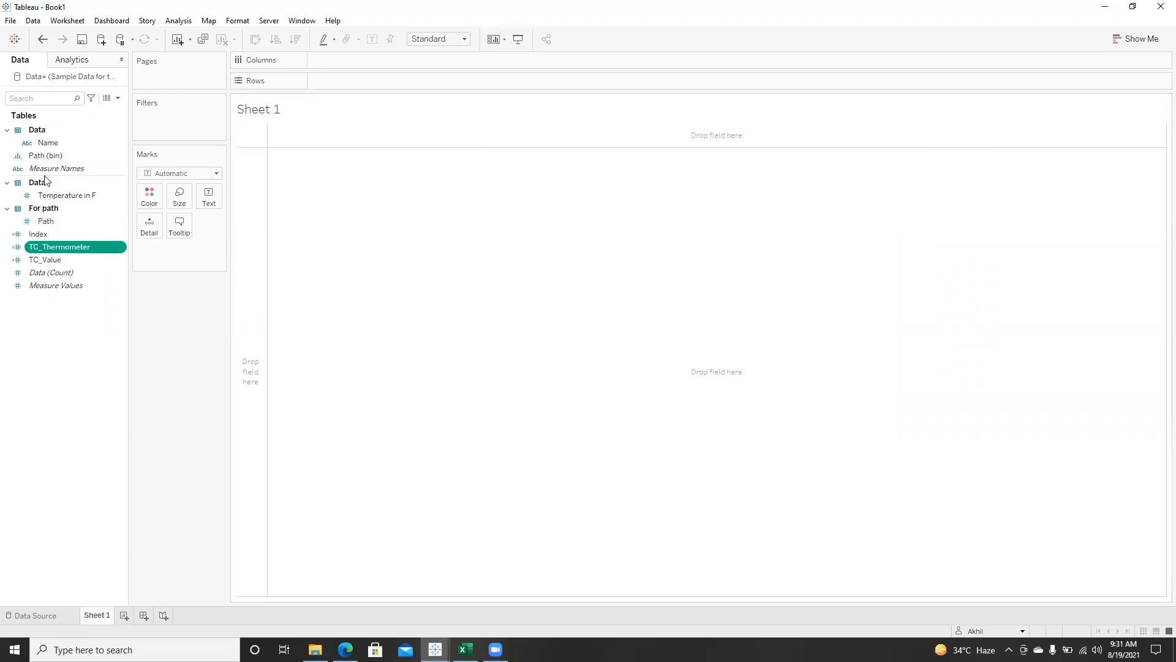
- Set the mark type to Line and place Path (bin) on Rows
left_click_drag(47, 155, 73, 171)
left_click(177, 173)
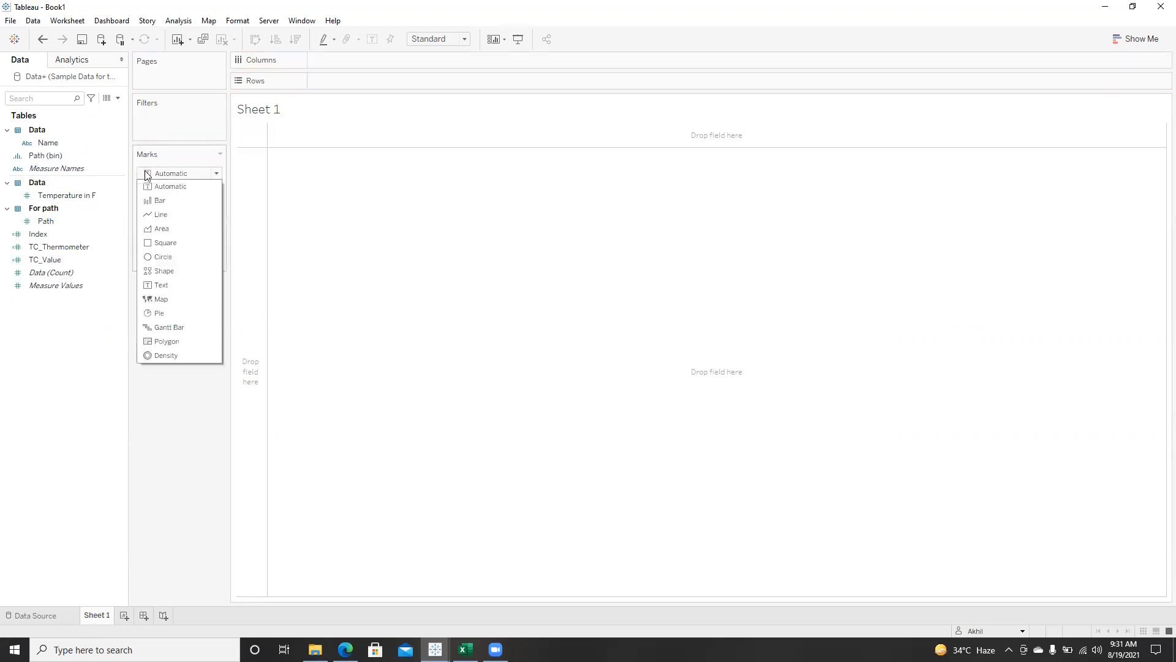
left_click(166, 214)
left_click_drag(55, 156, 338, 85)
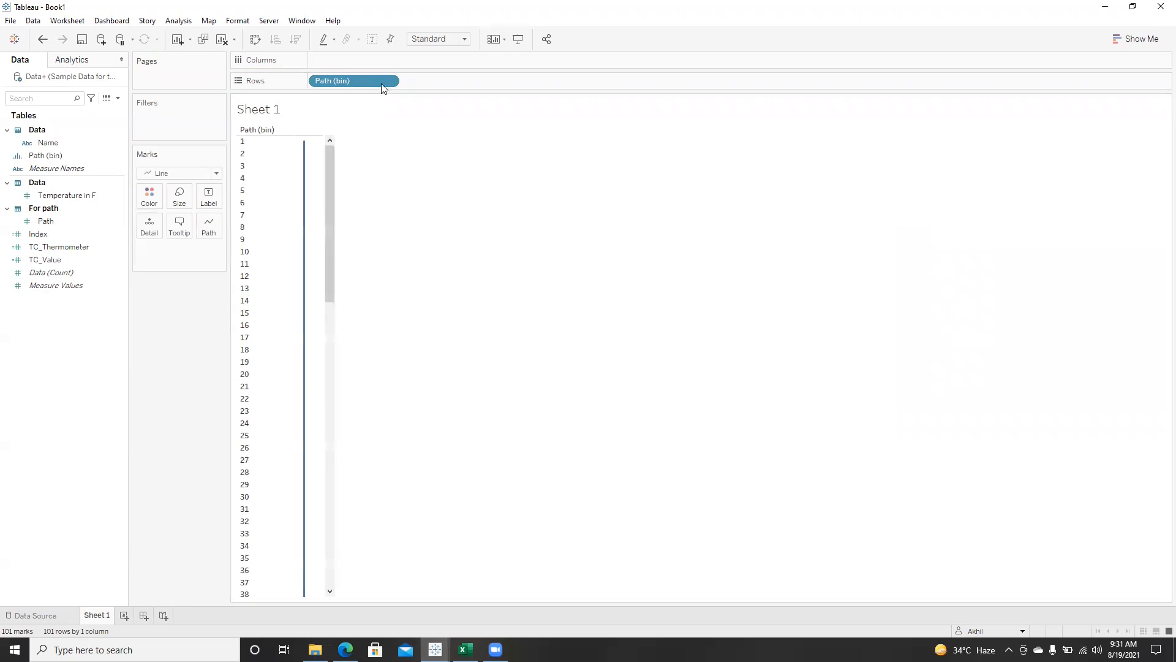
- Check the options of Path (bin), move it from Rows to the line's Path mark property, and place Name on Columns
left_click(389, 81)
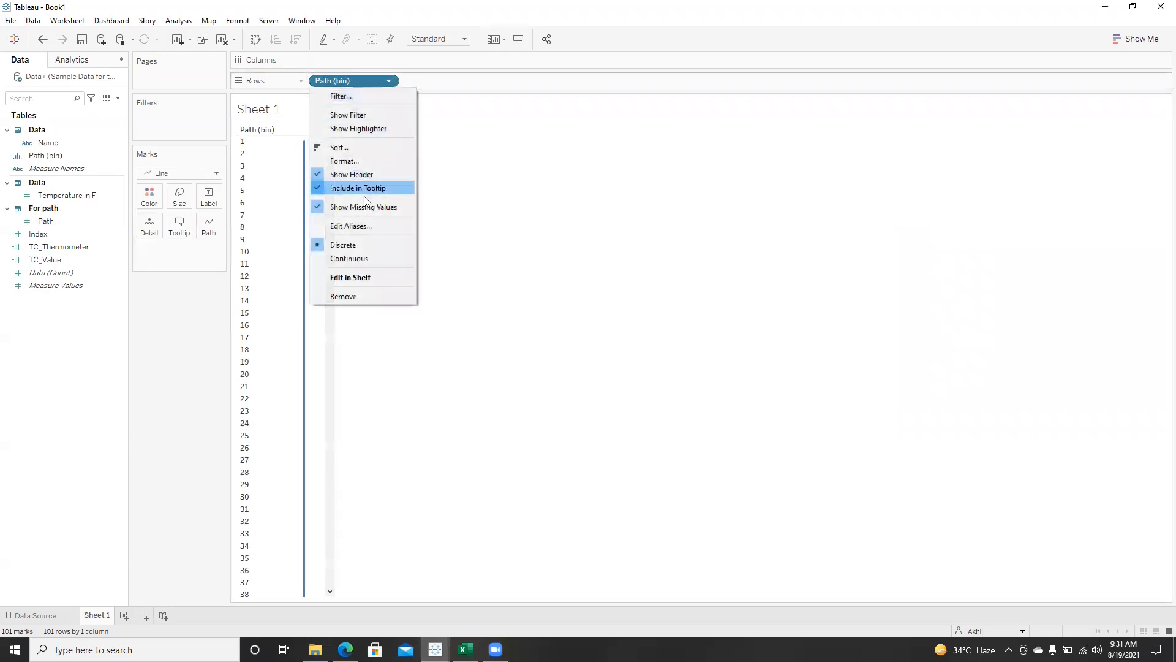
left_click(377, 81)
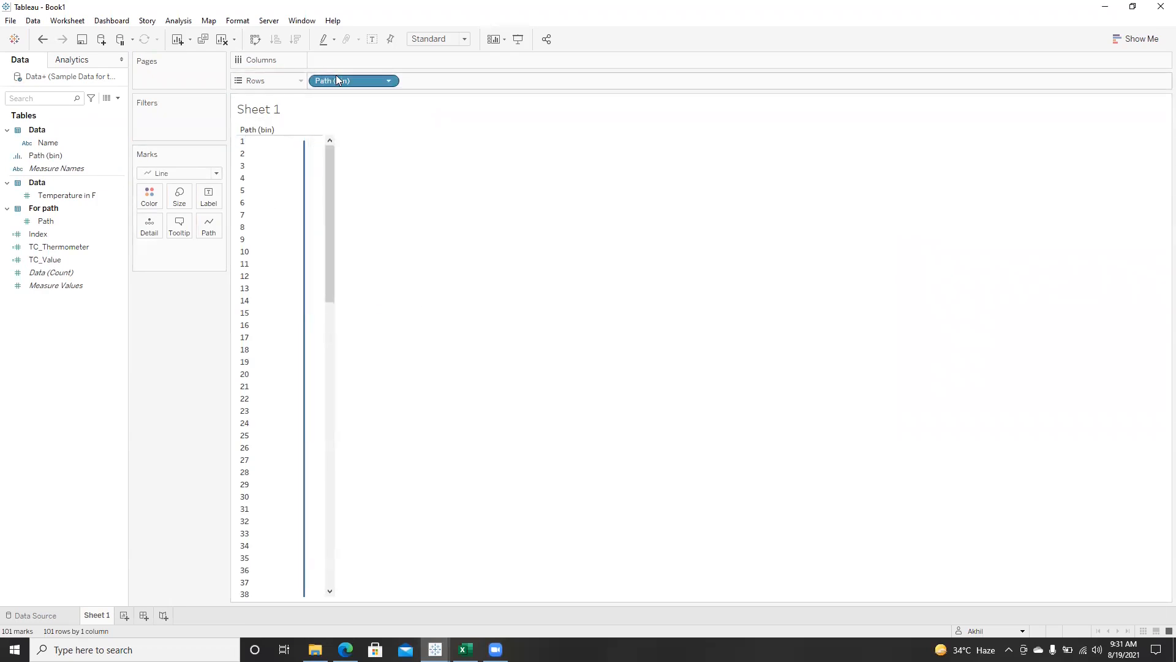
left_click_drag(335, 79, 206, 232)
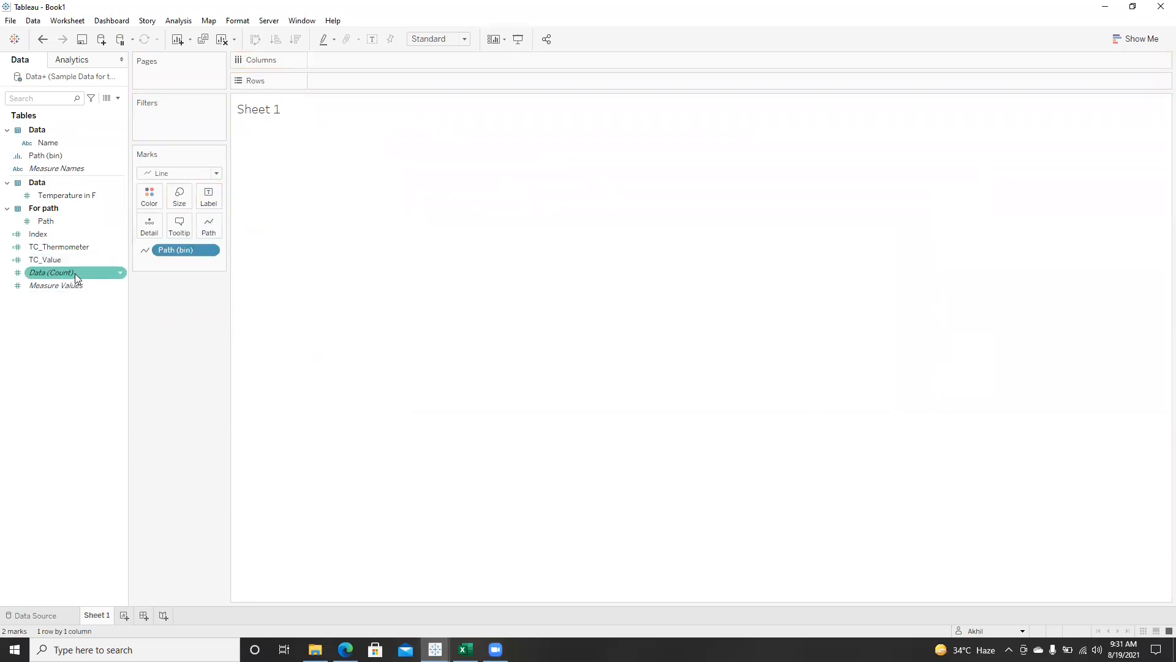
left_click_drag(57, 144, 343, 63)
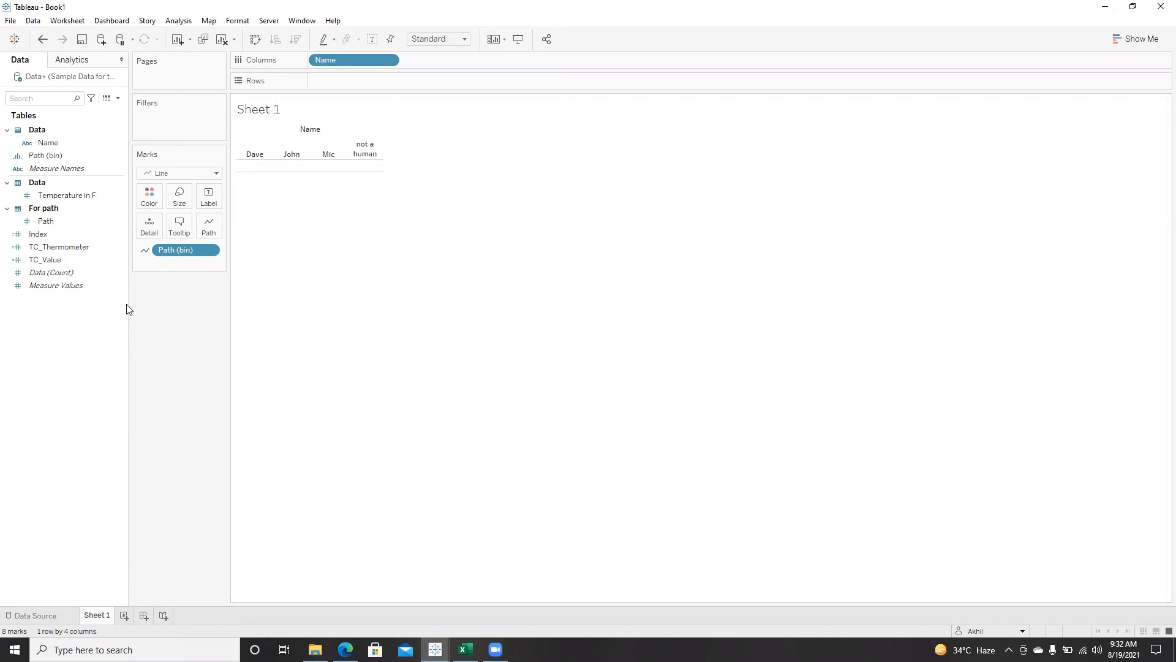
- Place TC_Thermometer on Rows and open its table calculation settings
left_click_drag(70, 245, 354, 80)
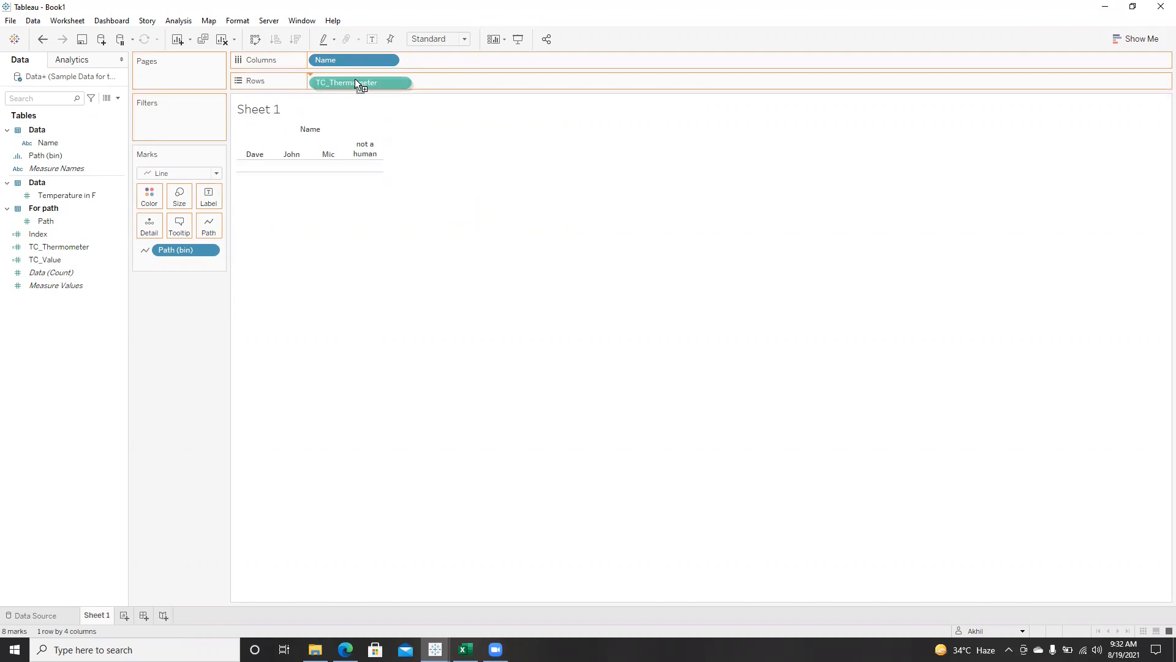
left_click(388, 81)
left_click(386, 246)
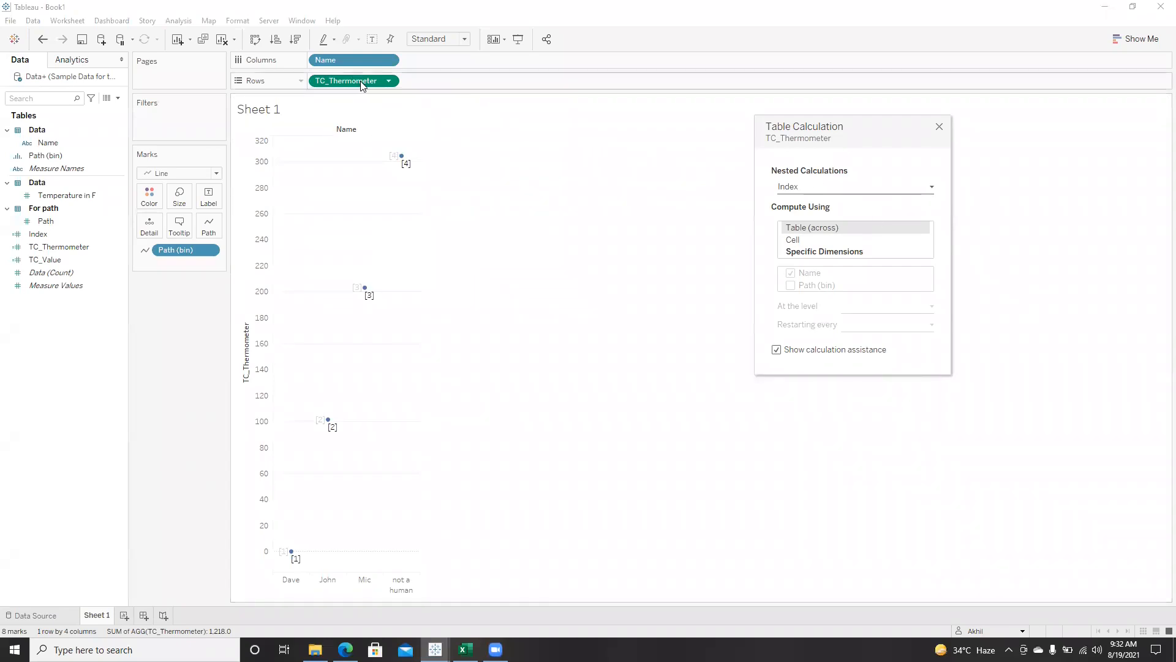
mouse_move(364, 80)
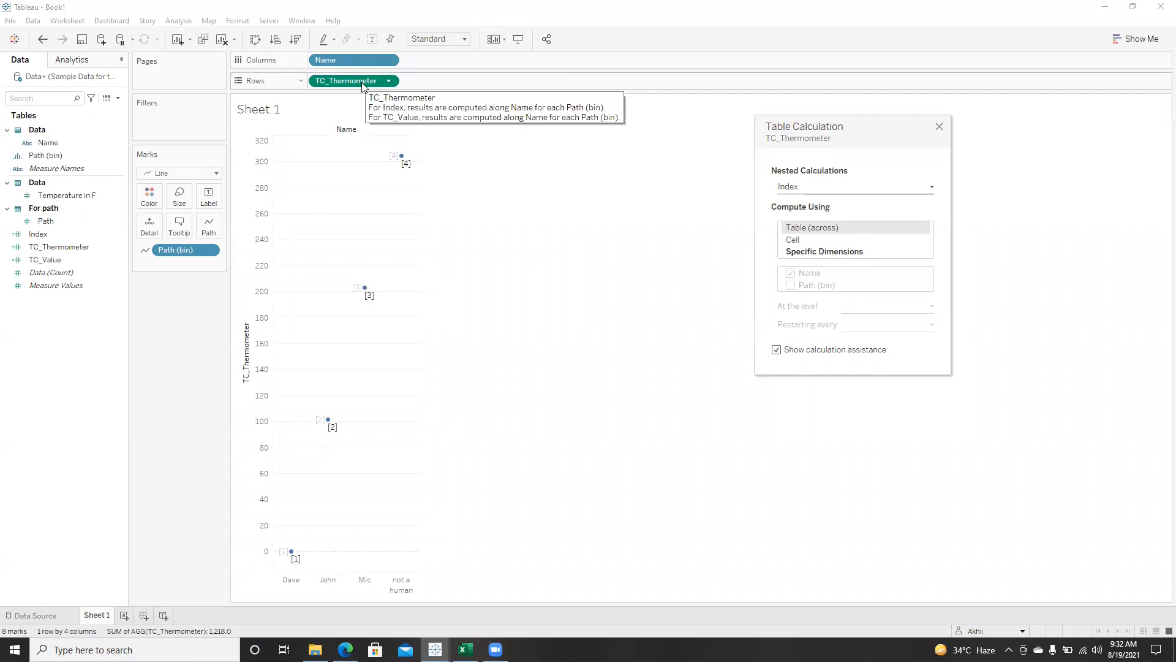
- Compute the nested Index calculation over the specific dimensions Name and Path (bin), at the deepest level, restarting every Name
left_click(787, 188)
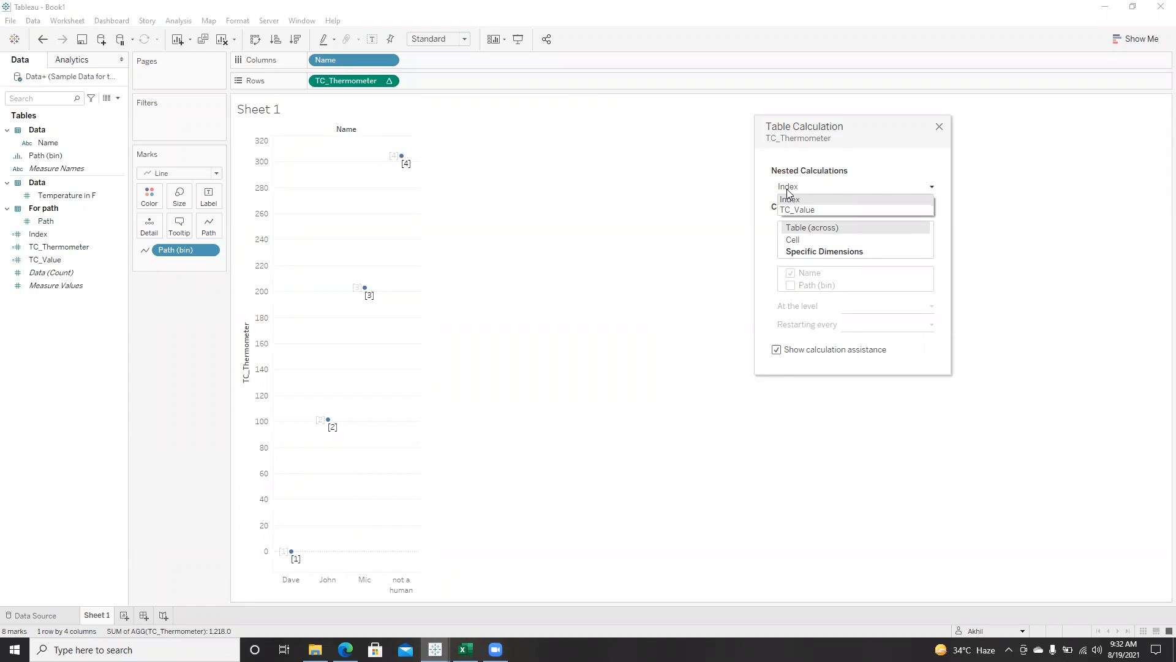
left_click(787, 191)
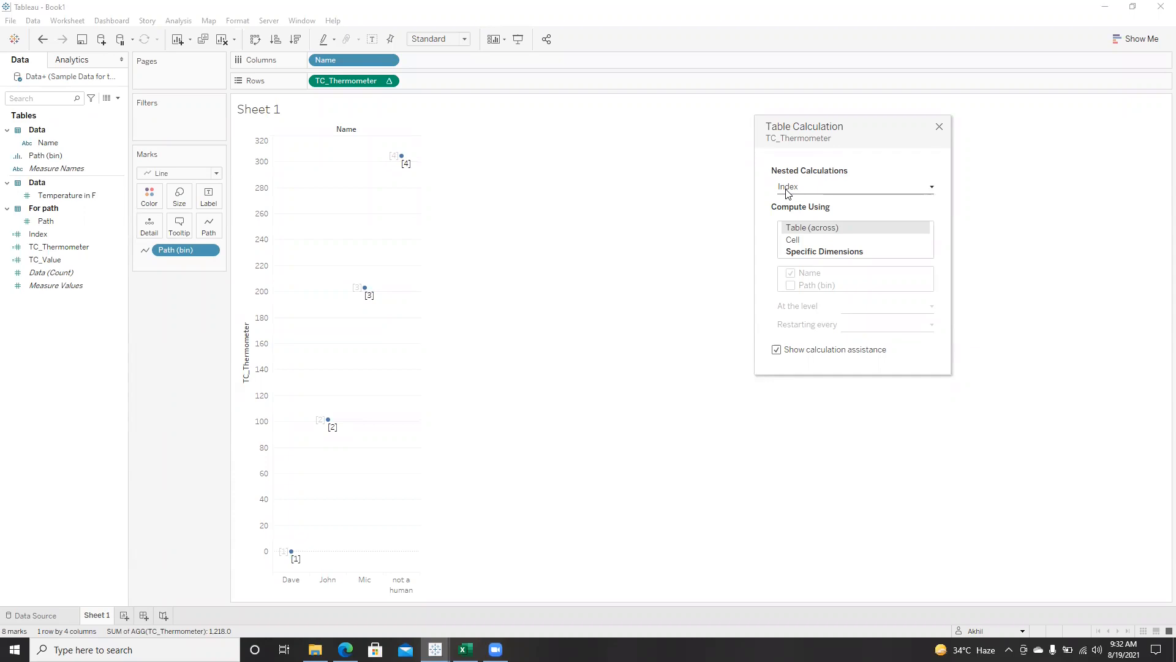
left_click(787, 190)
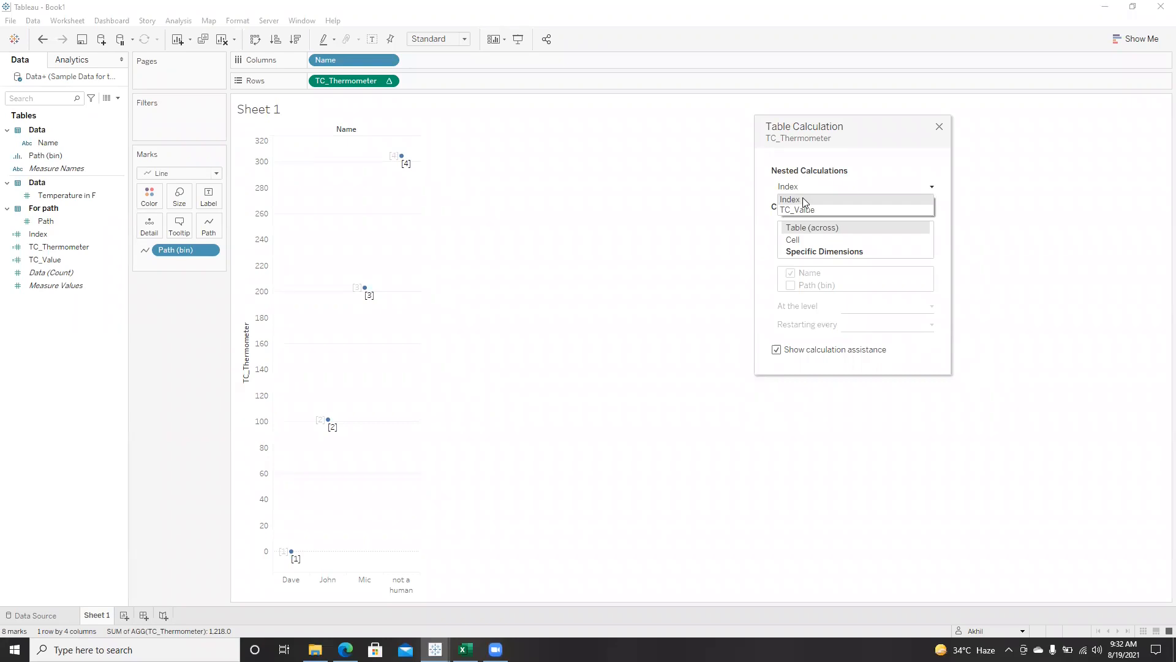
left_click(804, 201)
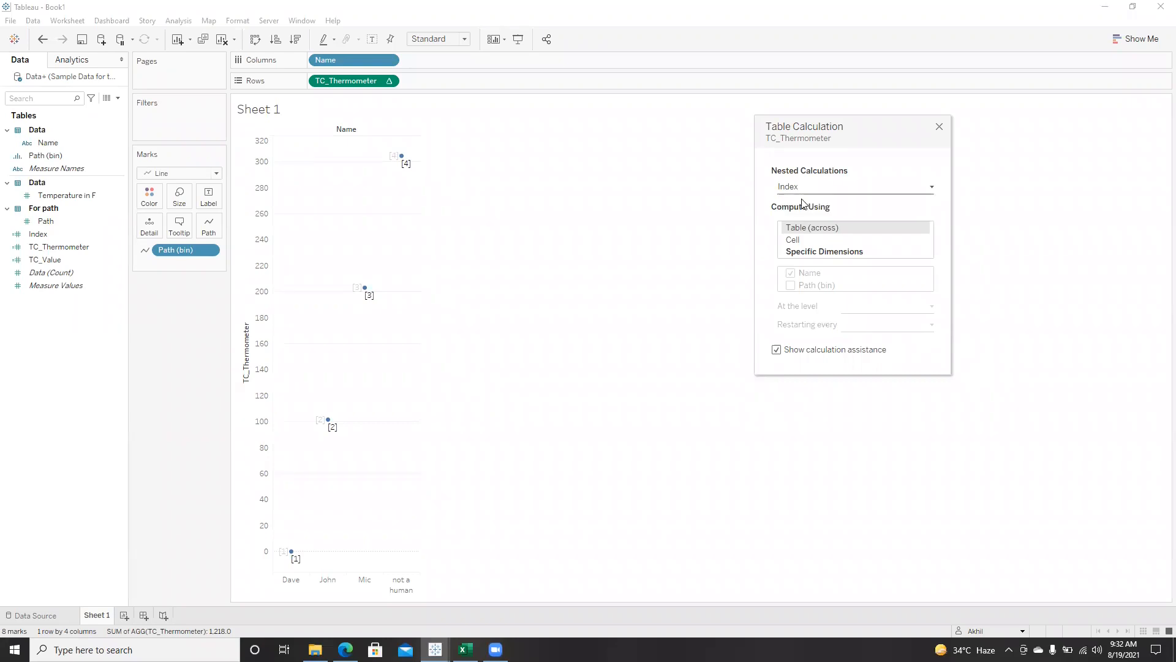
left_click(810, 252)
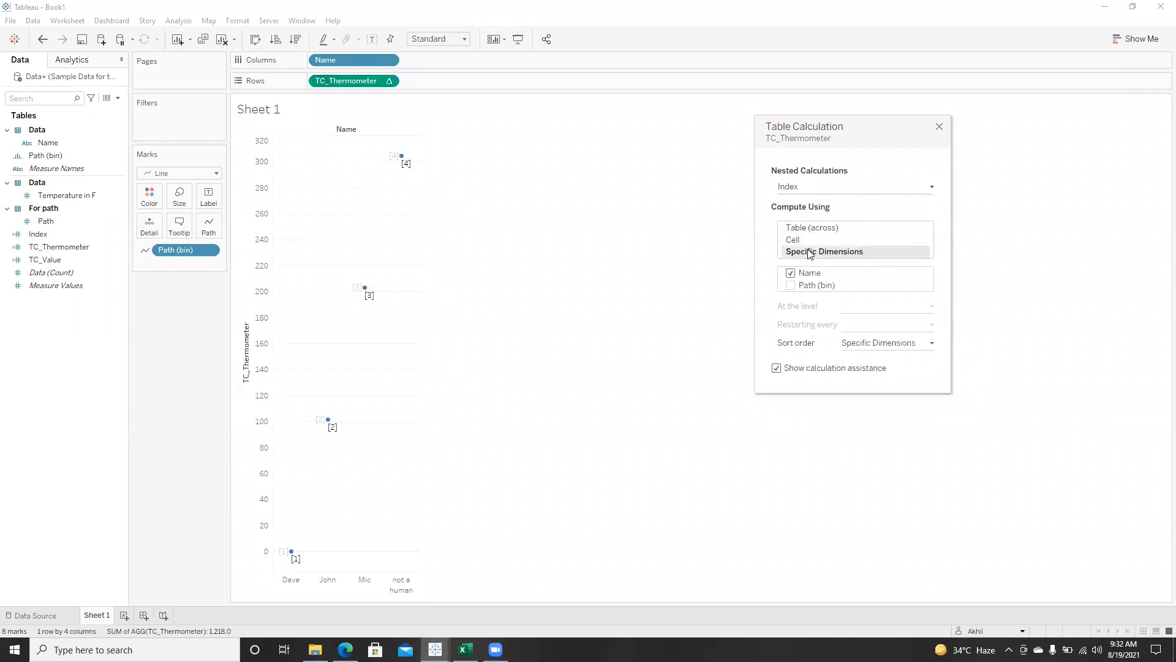
left_click(791, 287)
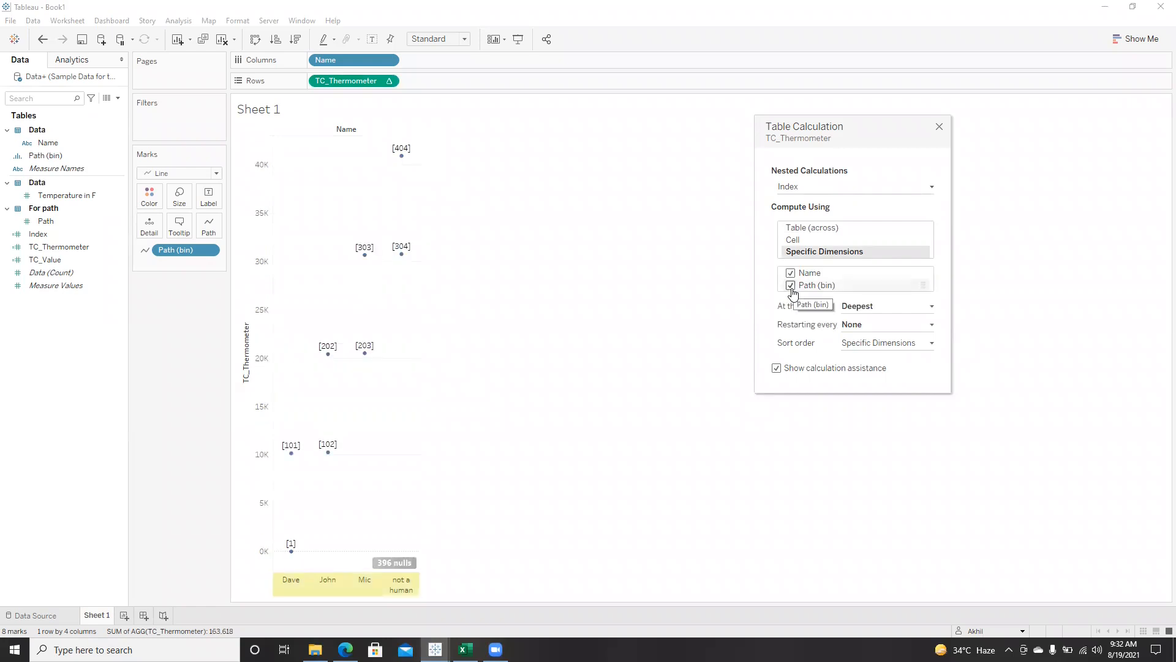
left_click(888, 306)
left_click(888, 309)
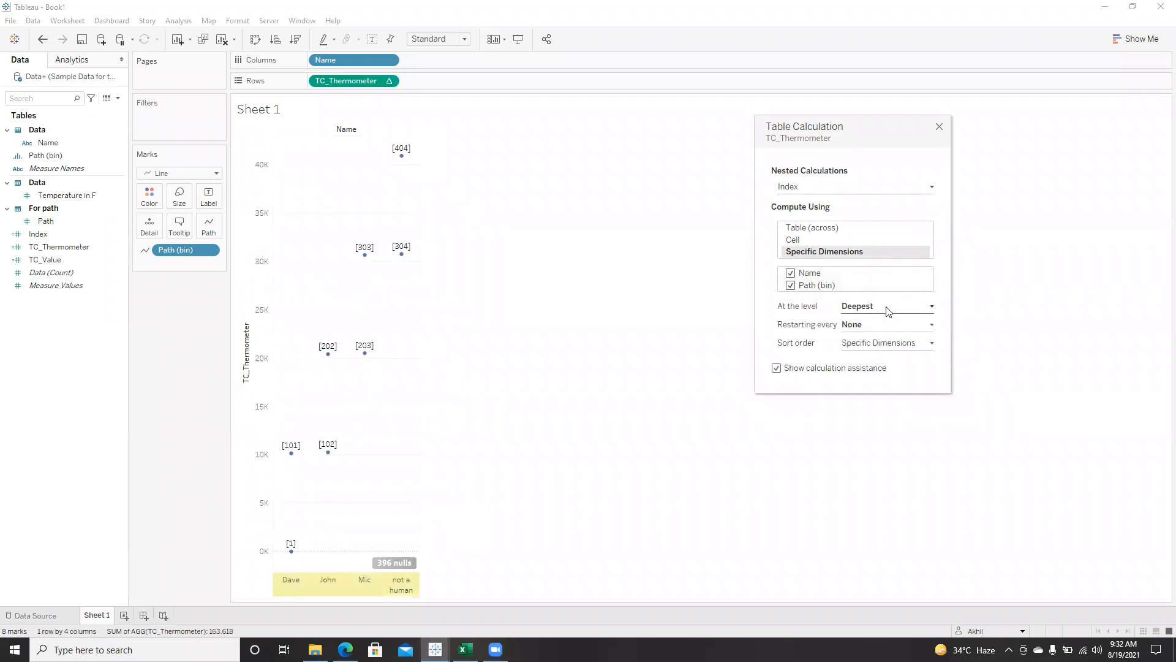
left_click(859, 331)
left_click(859, 334)
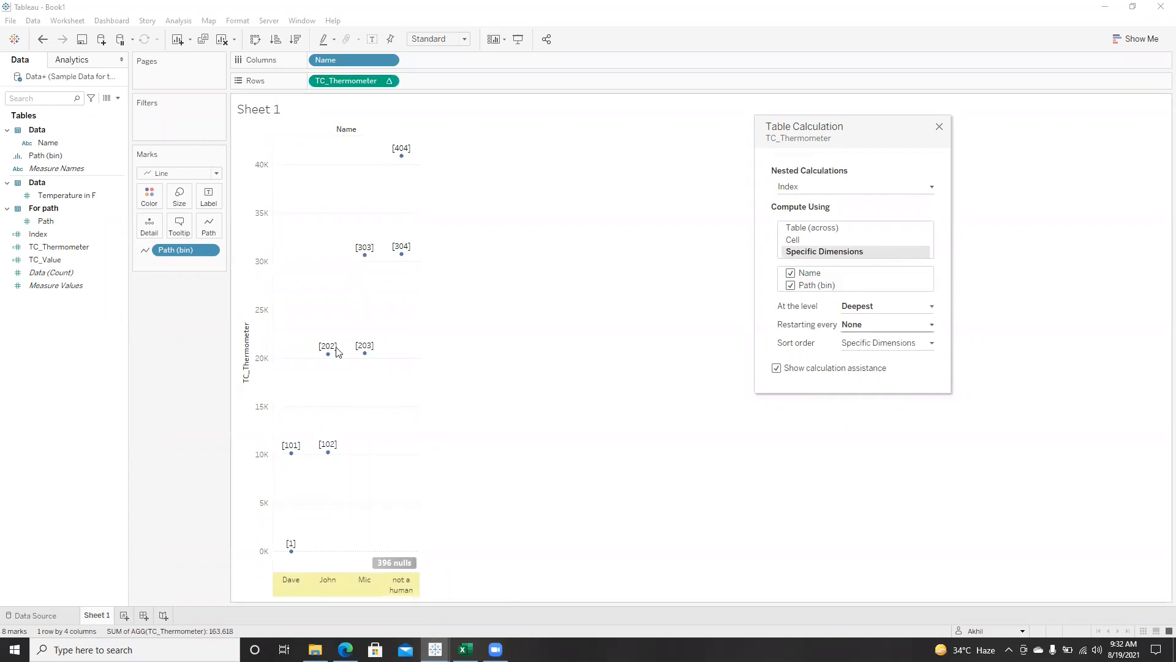
left_click(848, 327)
left_click(857, 351)
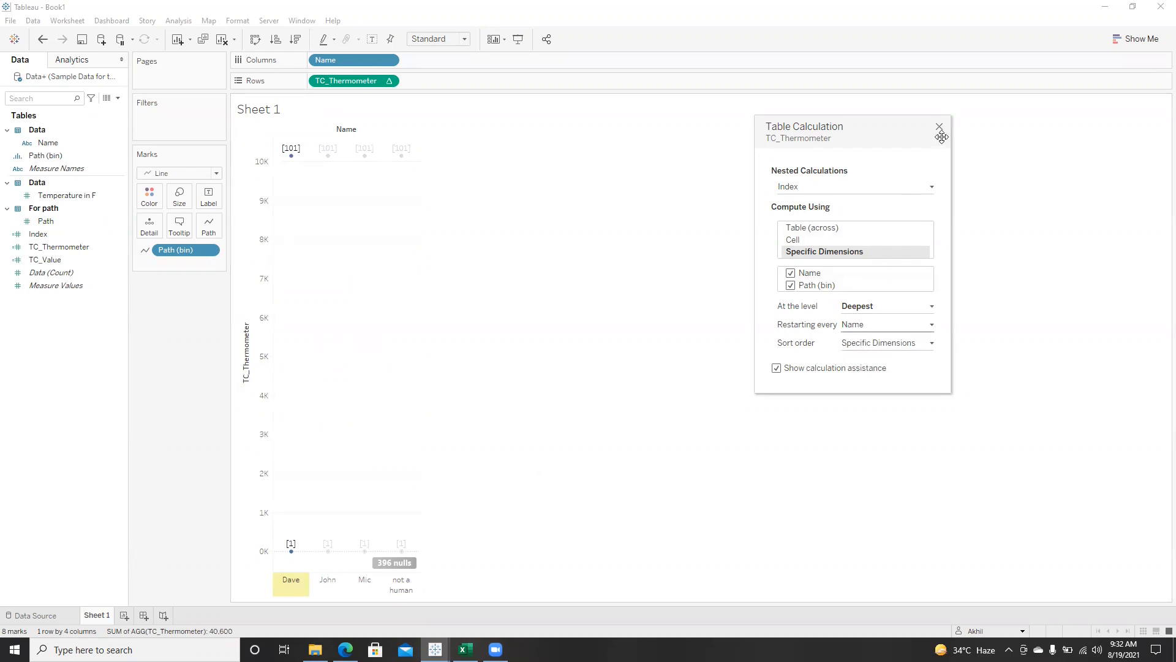
- Compute the nested TC_Value calculation over specific dimensions, with only Path (bin) included and Name excluded
left_click(888, 190)
left_click(850, 209)
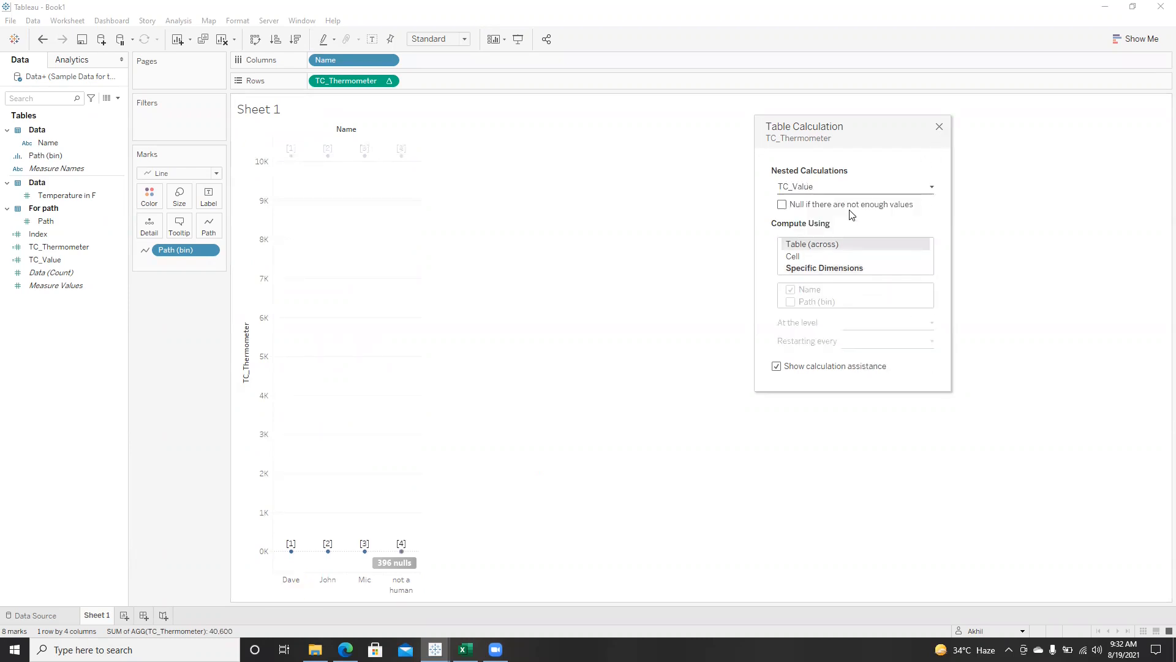
left_click(829, 270)
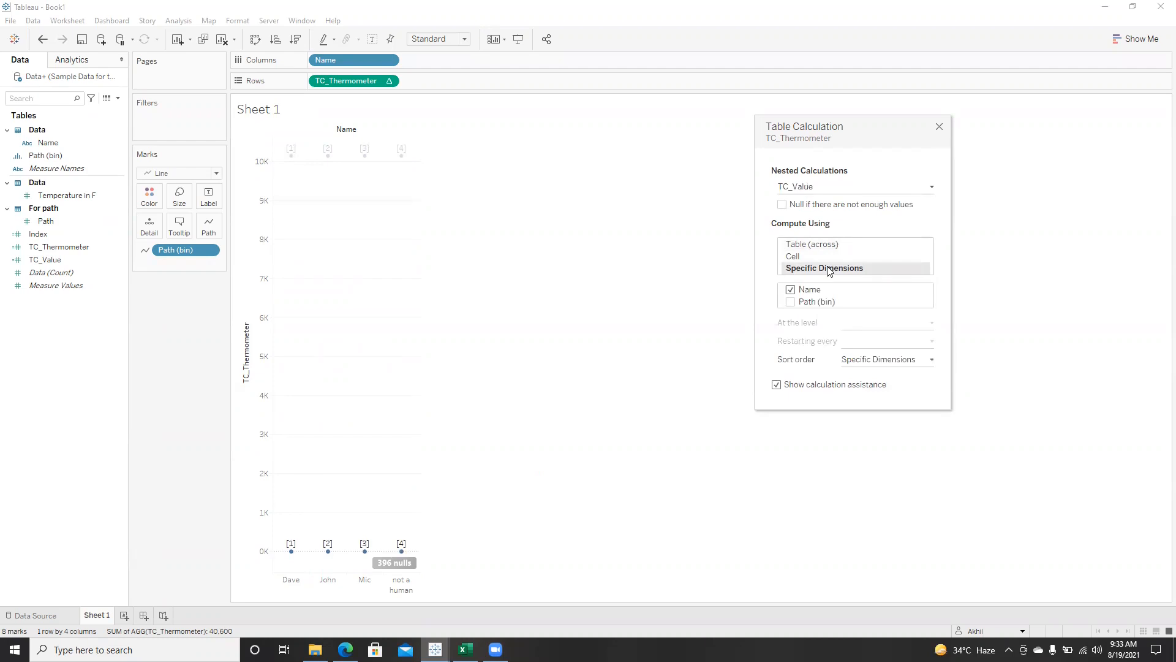
left_click(790, 289)
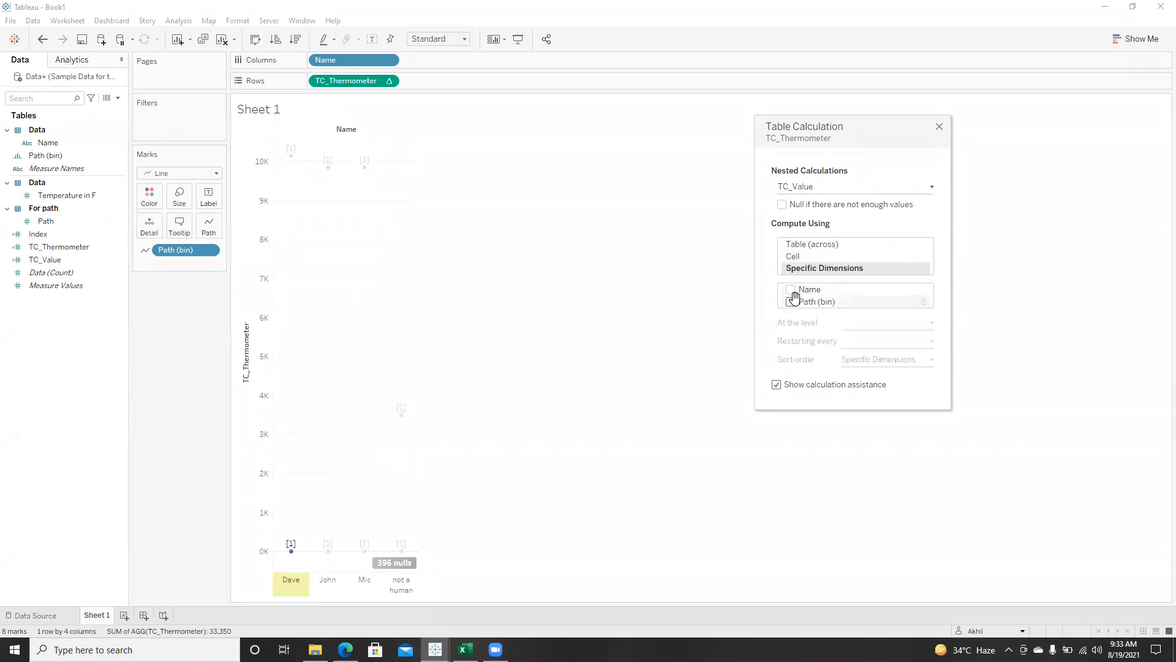
left_click(791, 302)
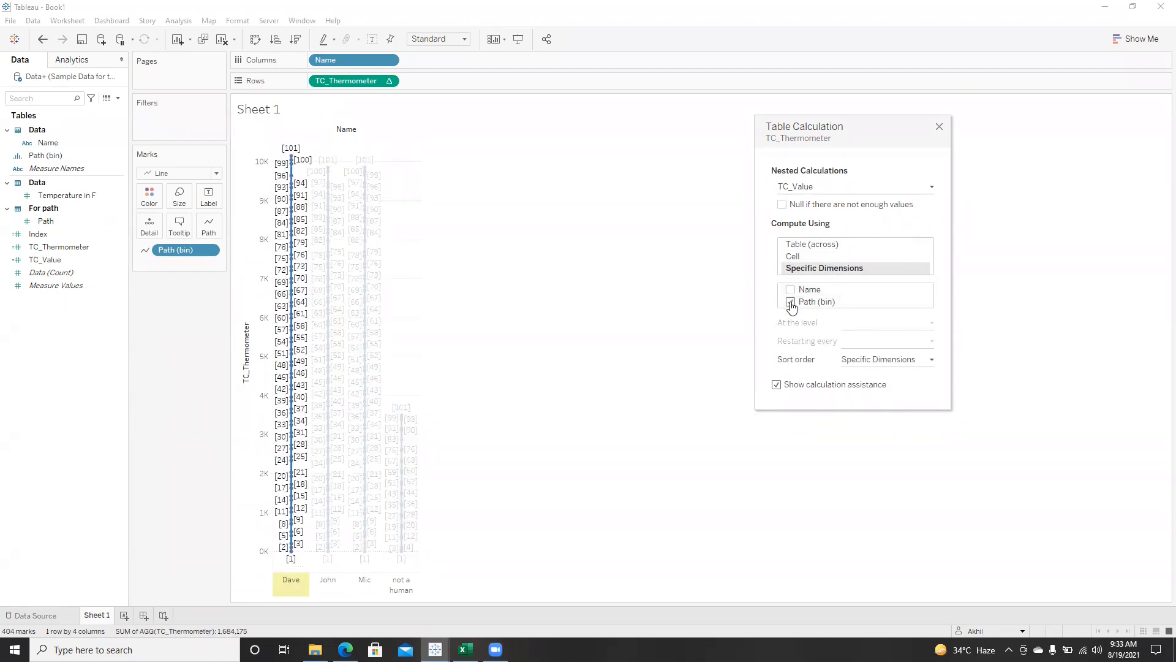
- Review the nested Index and TC_Value settings against the chart's index labels, and close the table calculation dialog
mouse_move(289, 166)
left_click(796, 188)
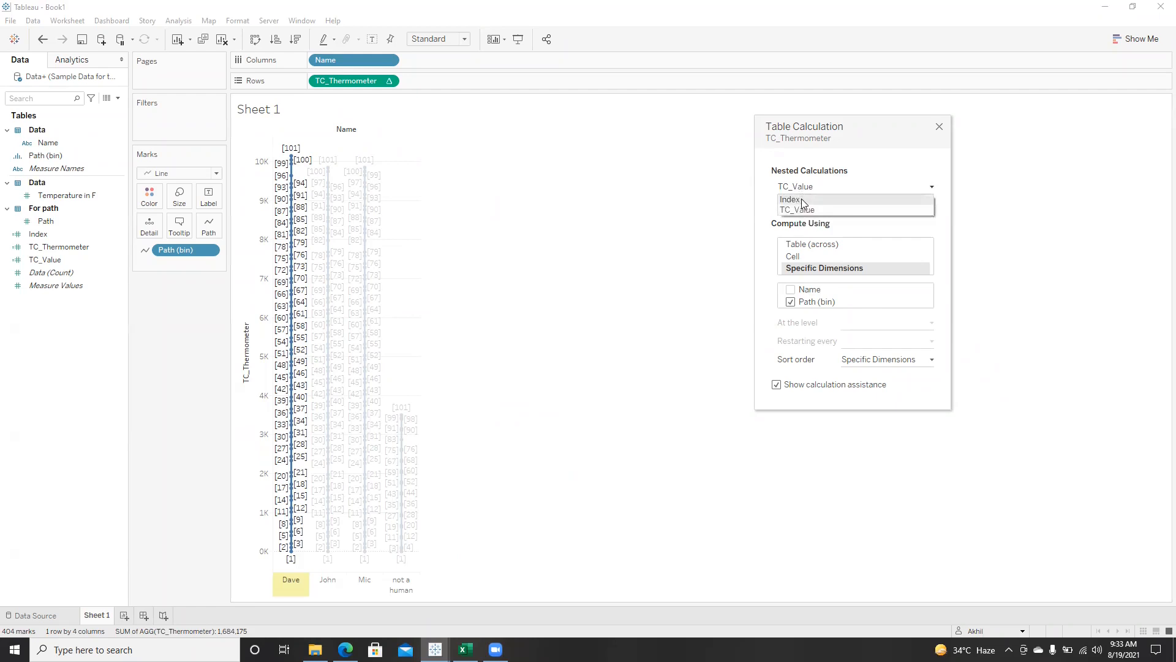
left_click(793, 199)
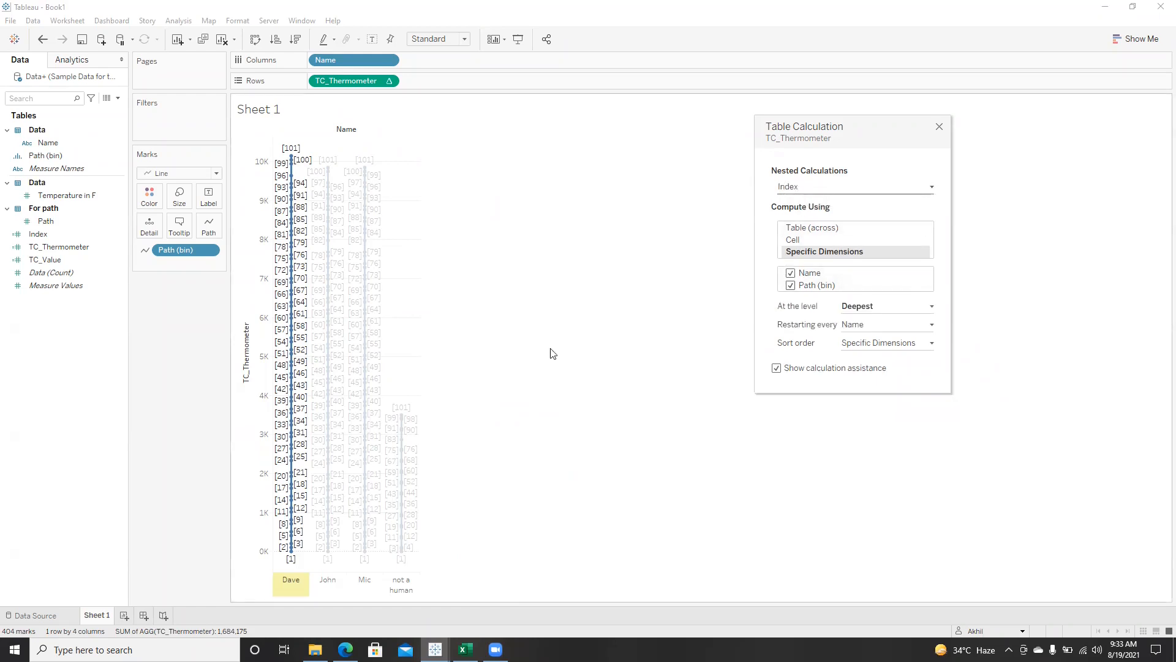
mouse_move(292, 152)
mouse_move(341, 526)
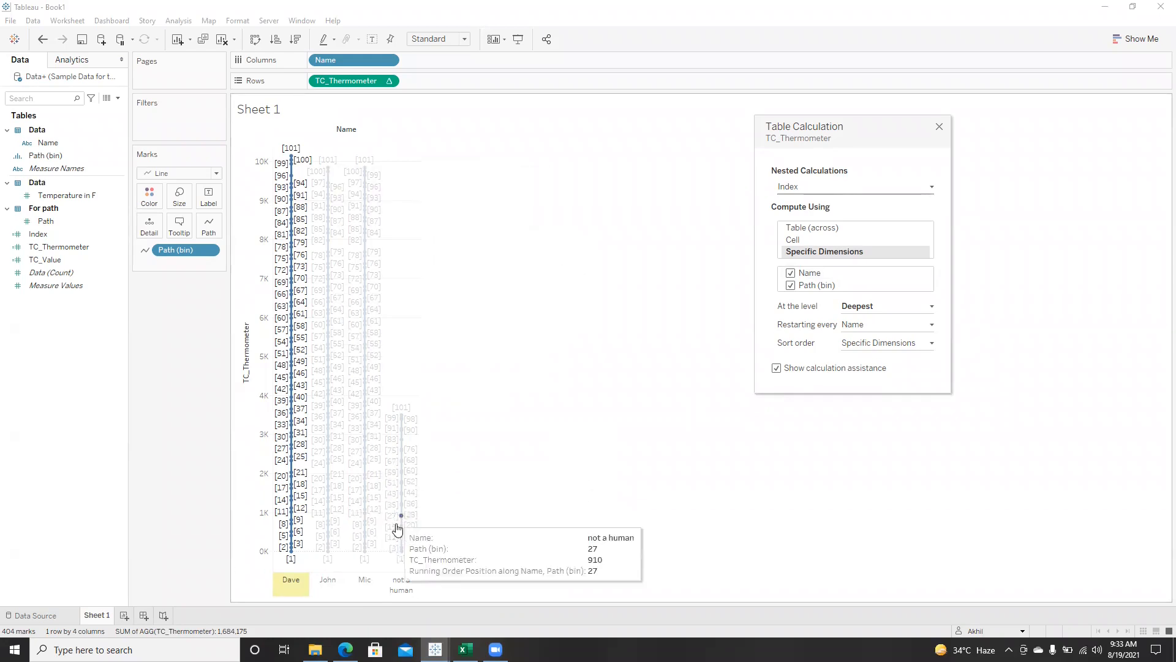
left_click(867, 188)
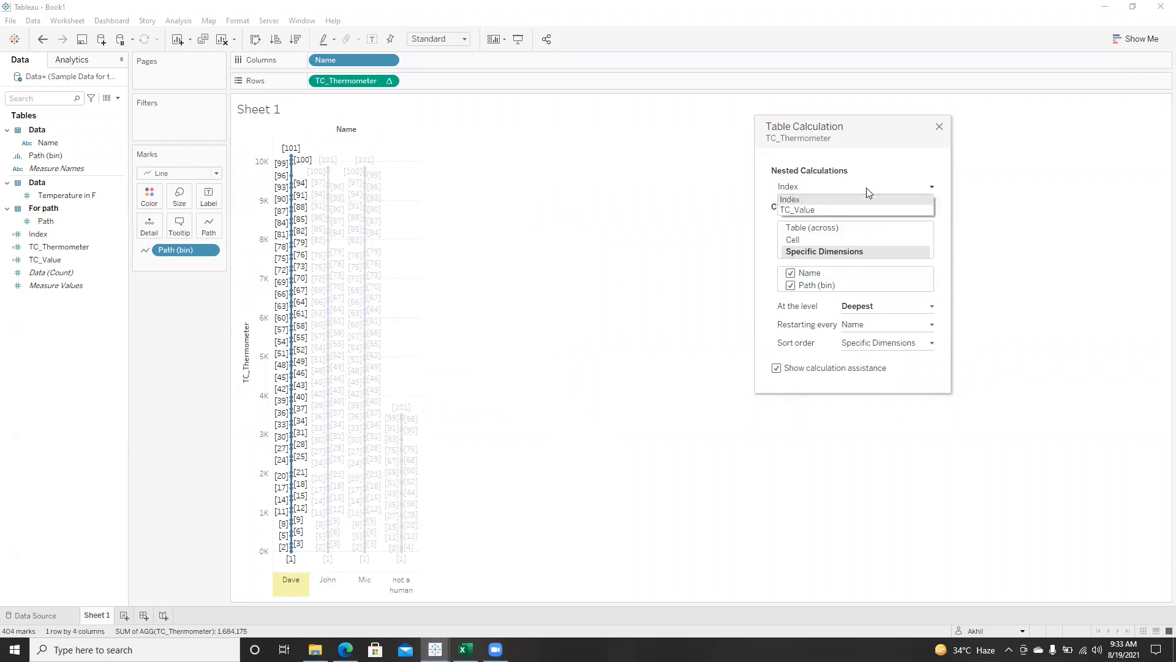
left_click(838, 207)
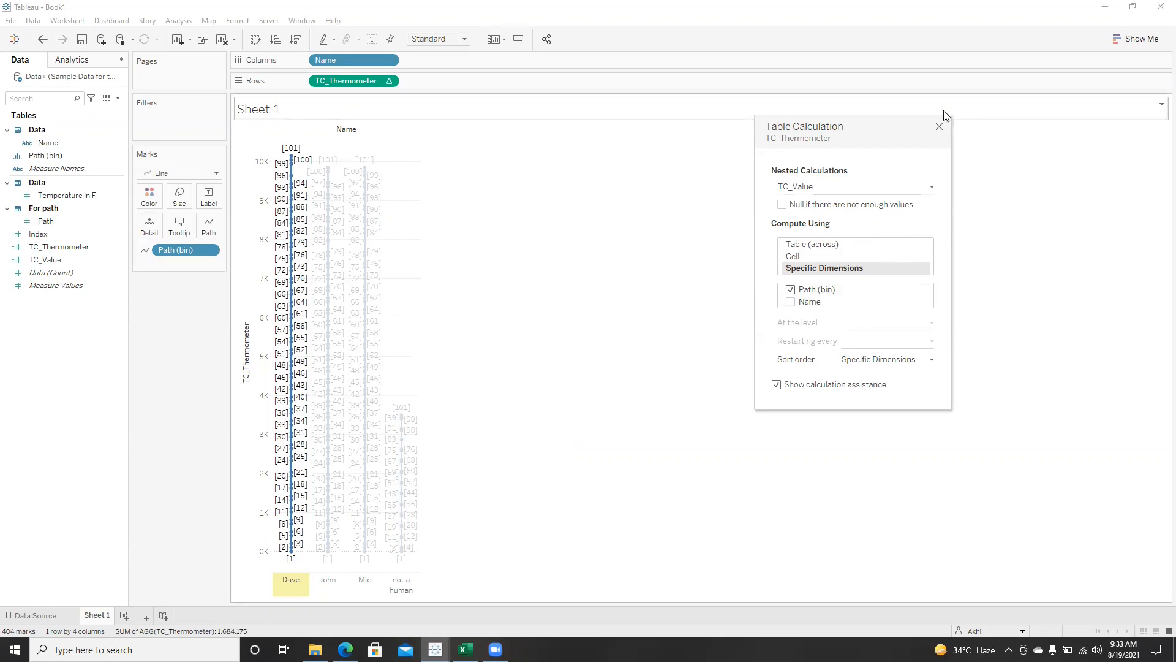
left_click(938, 128)
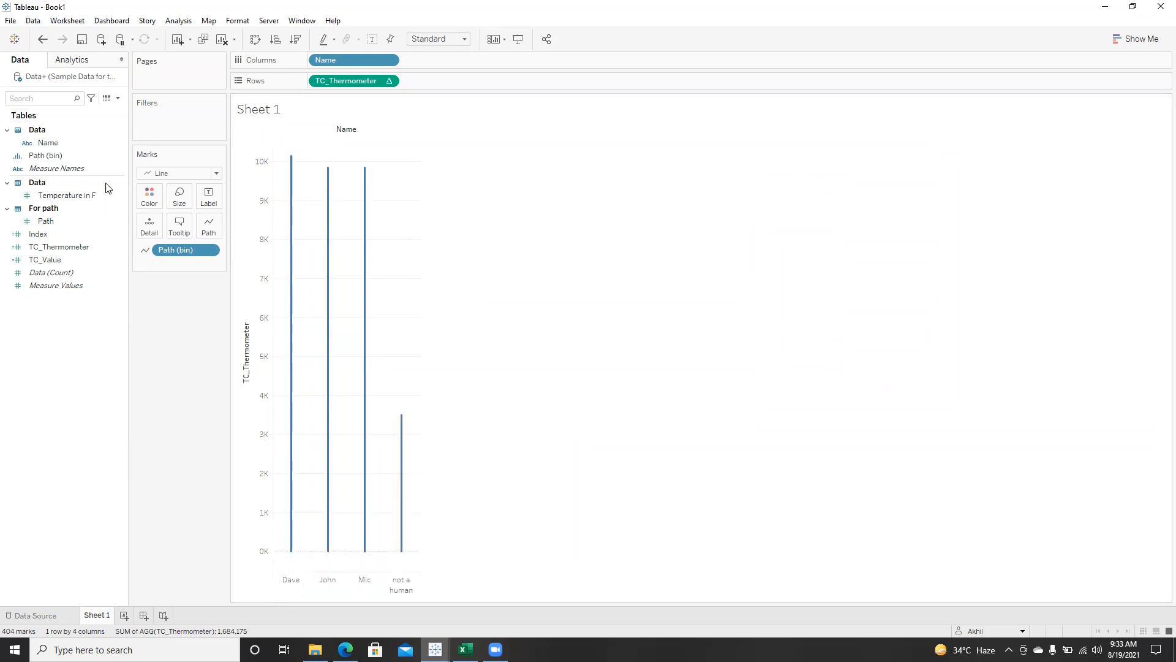
- Create a calculated field named TC_Size with the formula IIF([Index] = 0,1,0)
left_click(118, 98)
left_click(92, 110)
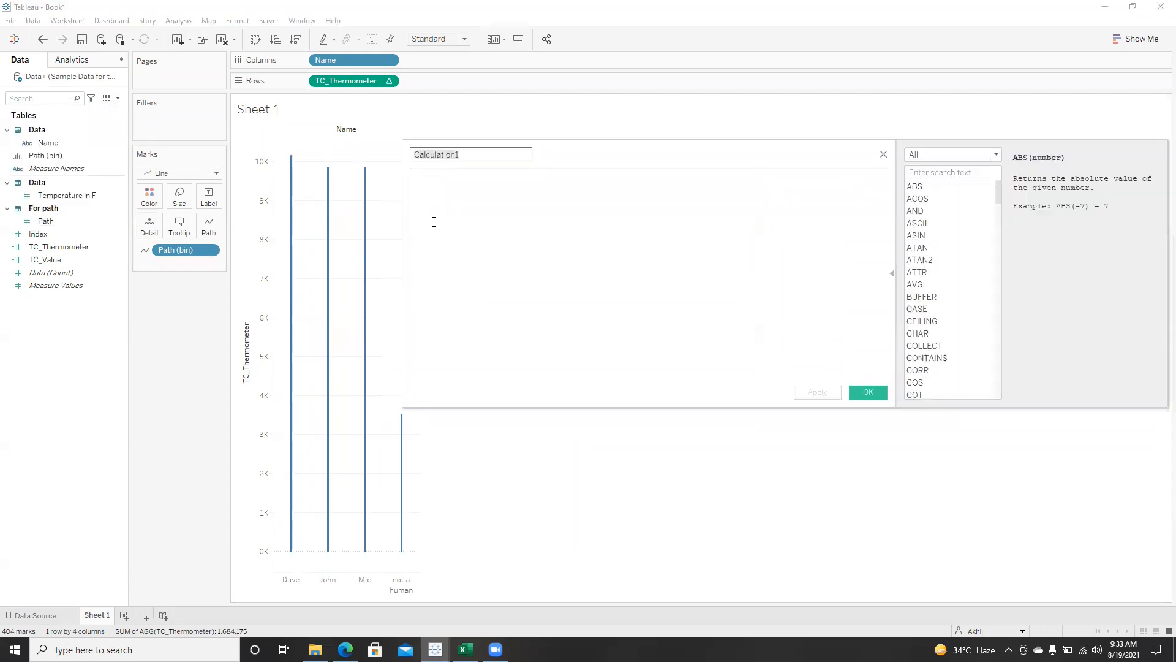
type("TC_Size")
left_click(472, 197)
type("II")
key("Return")
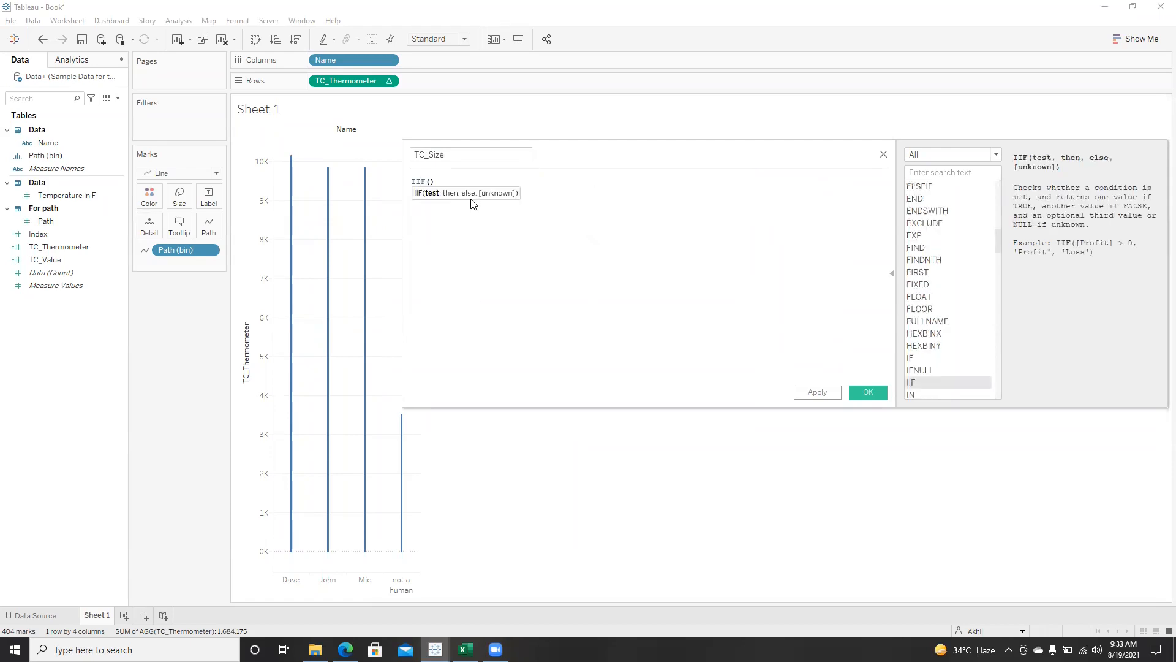
type("[Index]")
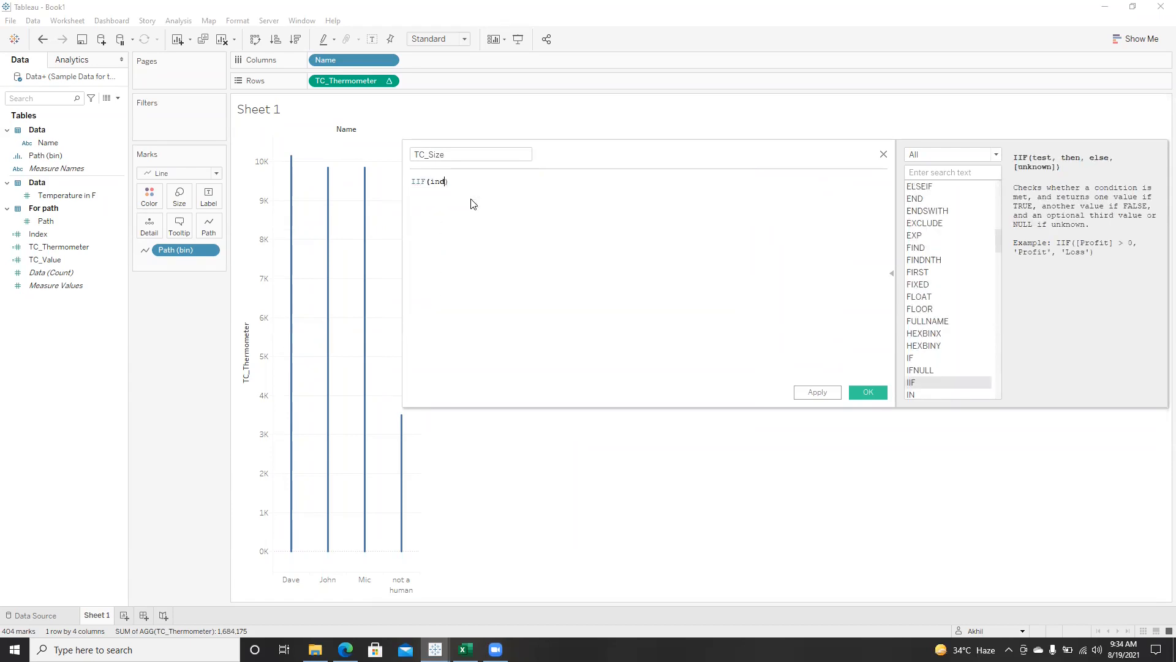
key("Return")
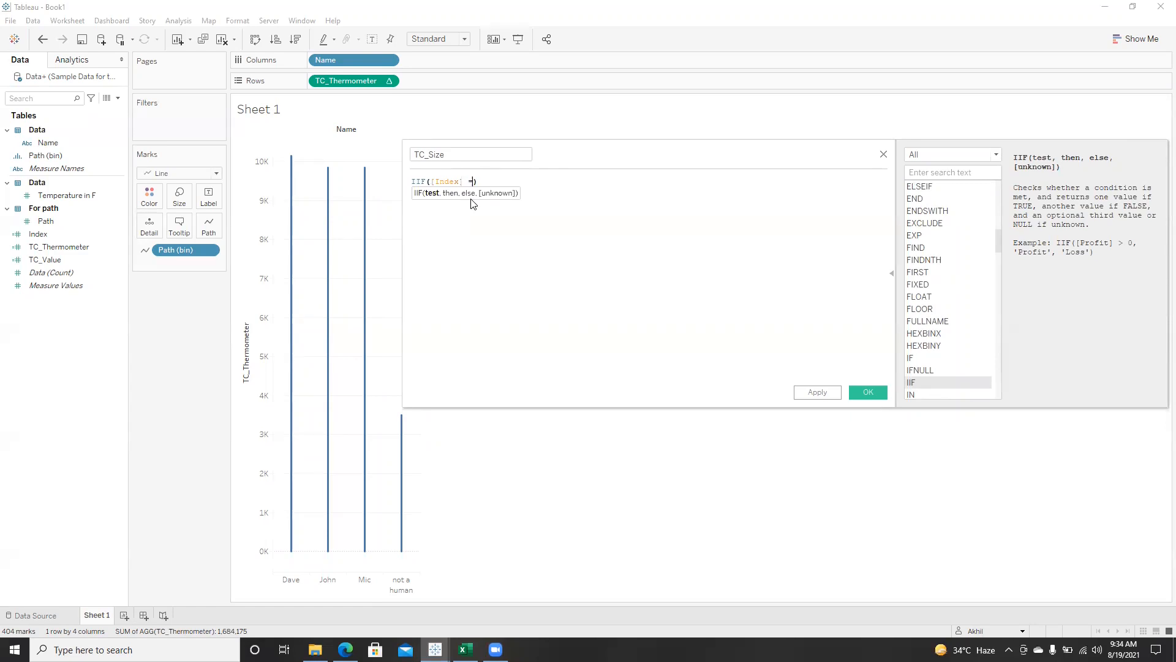
type("= 0,1,")
left_click(558, 185)
left_click(817, 391)
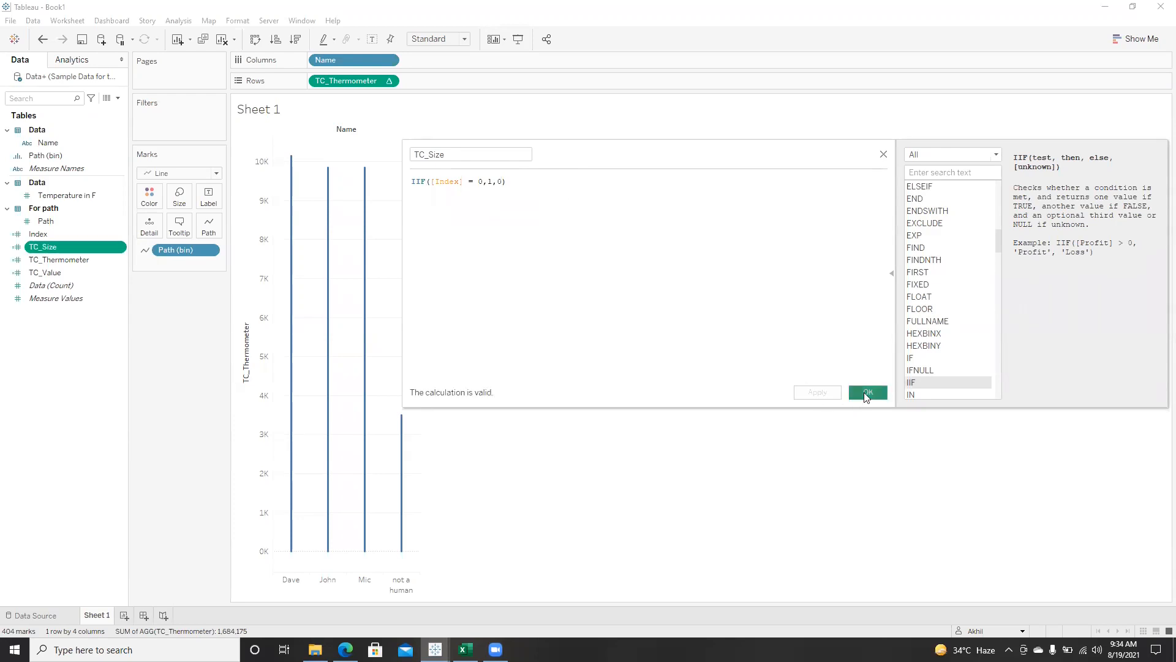
left_click(868, 392)
- Assign TC_Size to the line's Size mark property and compute it using Path (bin)
left_click_drag(69, 245, 179, 212)
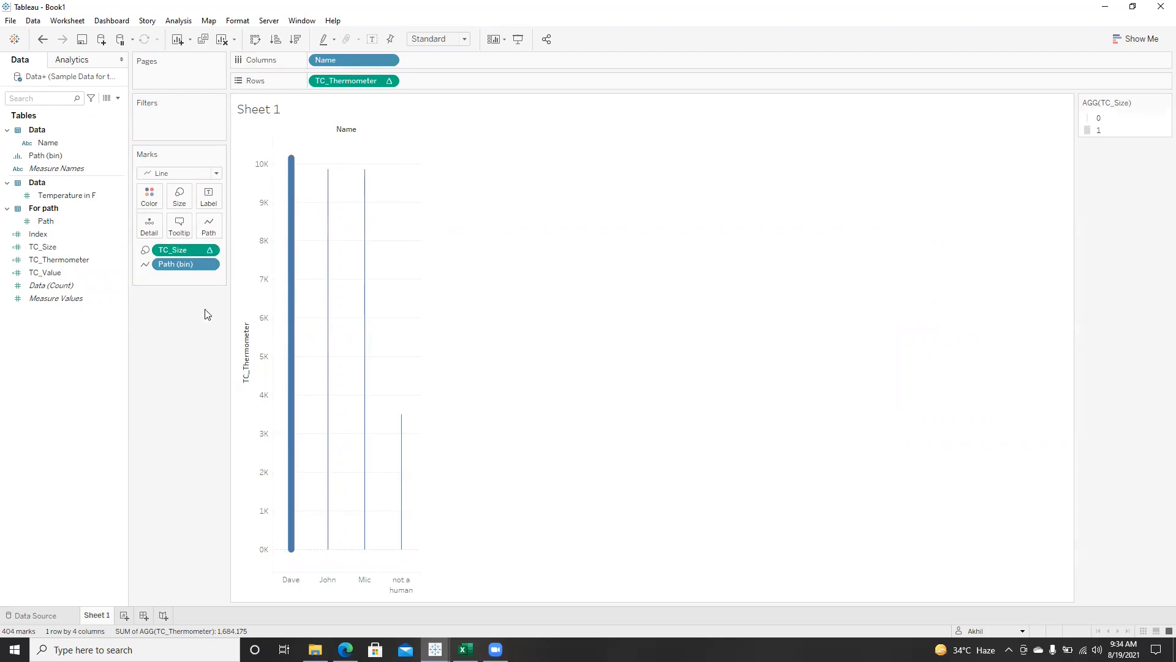
left_click(209, 251)
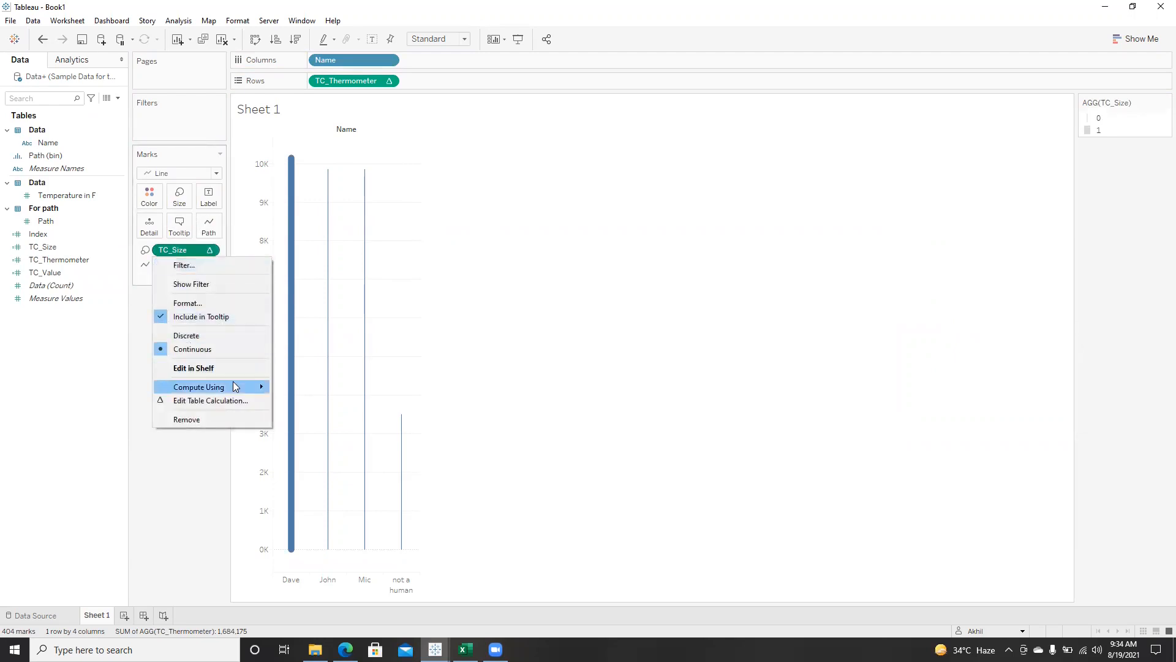
mouse_move(235, 386)
left_click(304, 429)
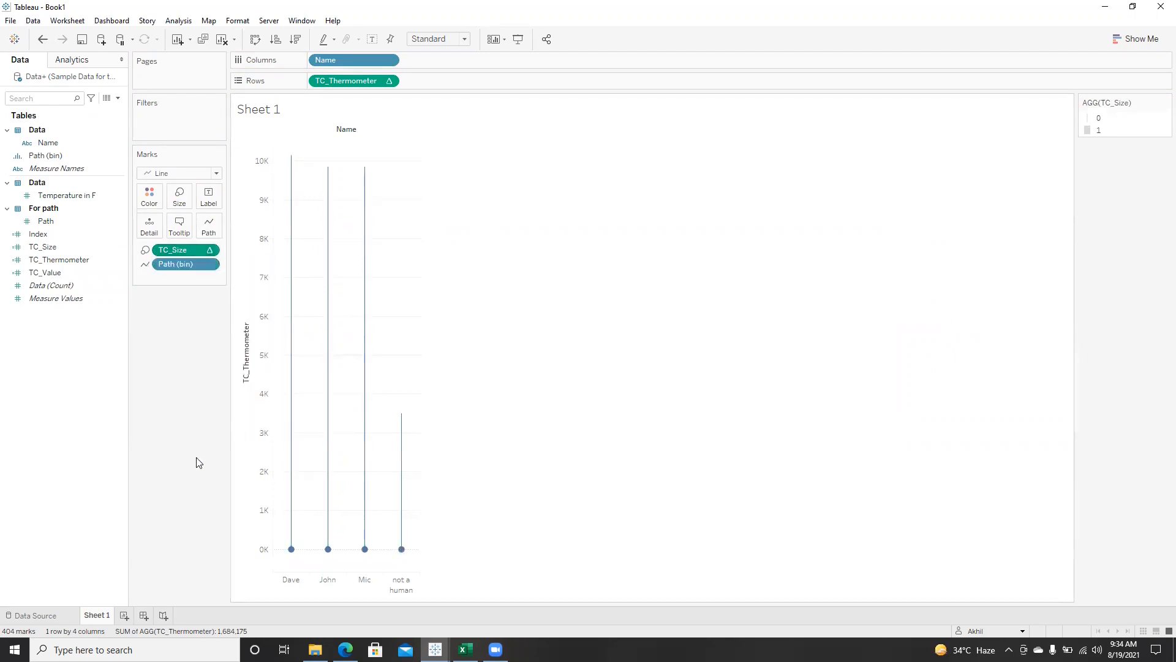
- Increase both ends of the TC_Size mark size range slightly to thicken the lines and enlarge the bulbs
double_click(1086, 131)
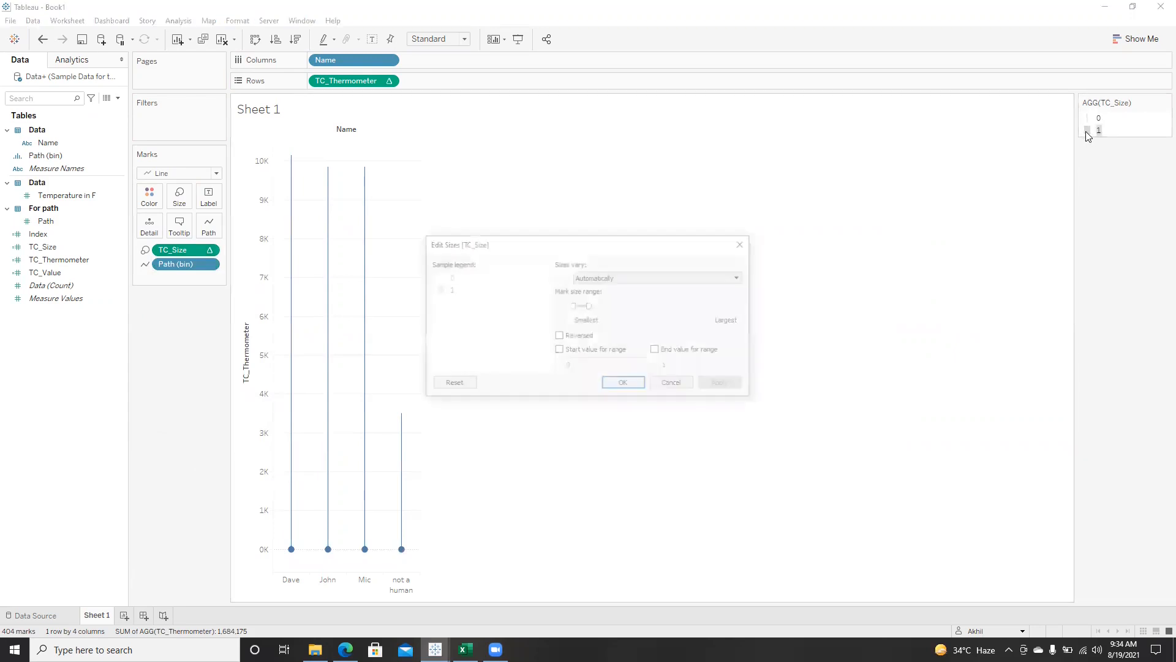
mouse_move(590, 306)
left_mouse_down()
mouse_move(605, 307)
mouse_move(582, 307)
left_mouse_up()
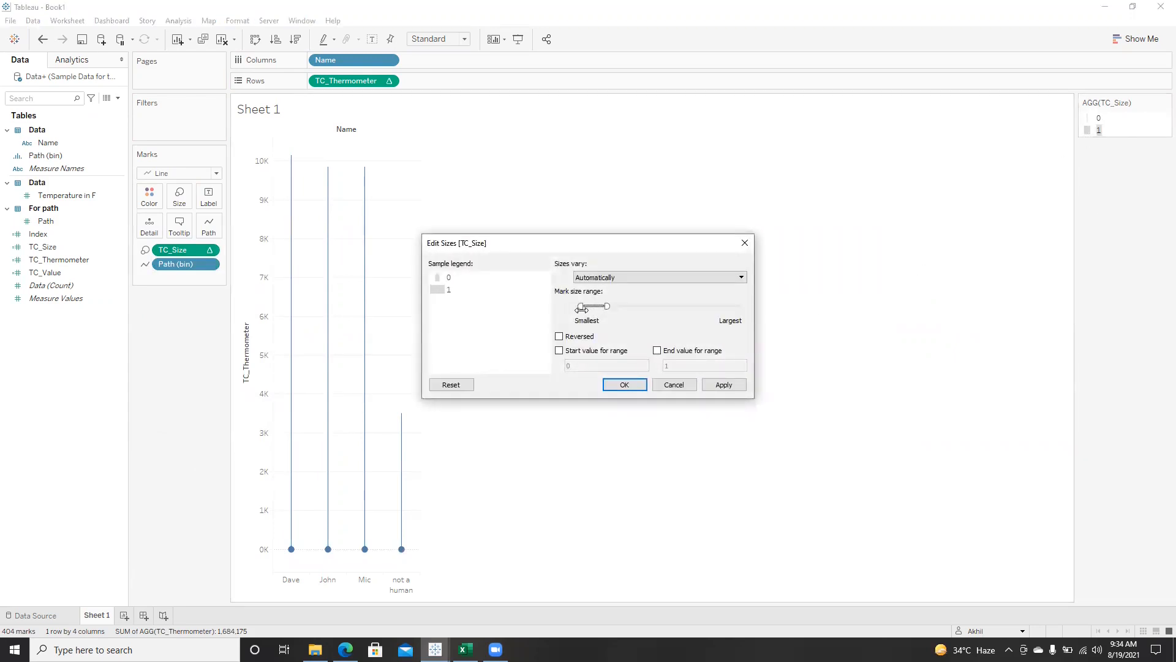
left_click(718, 384)
left_click(623, 385)
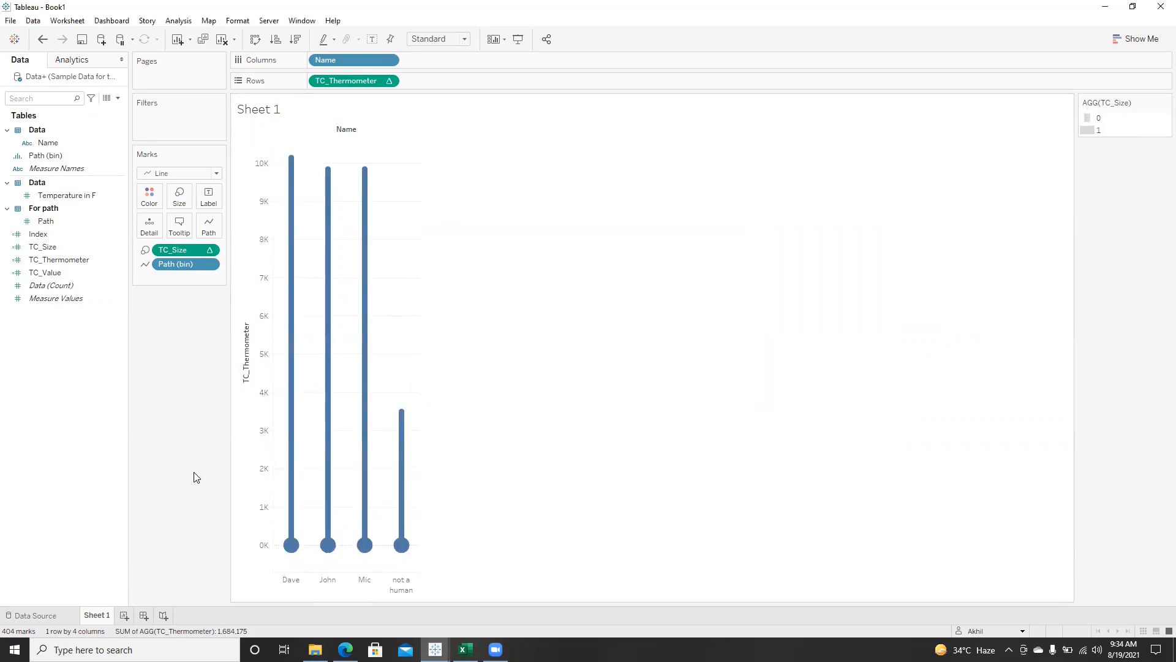
mouse_move(294, 167)
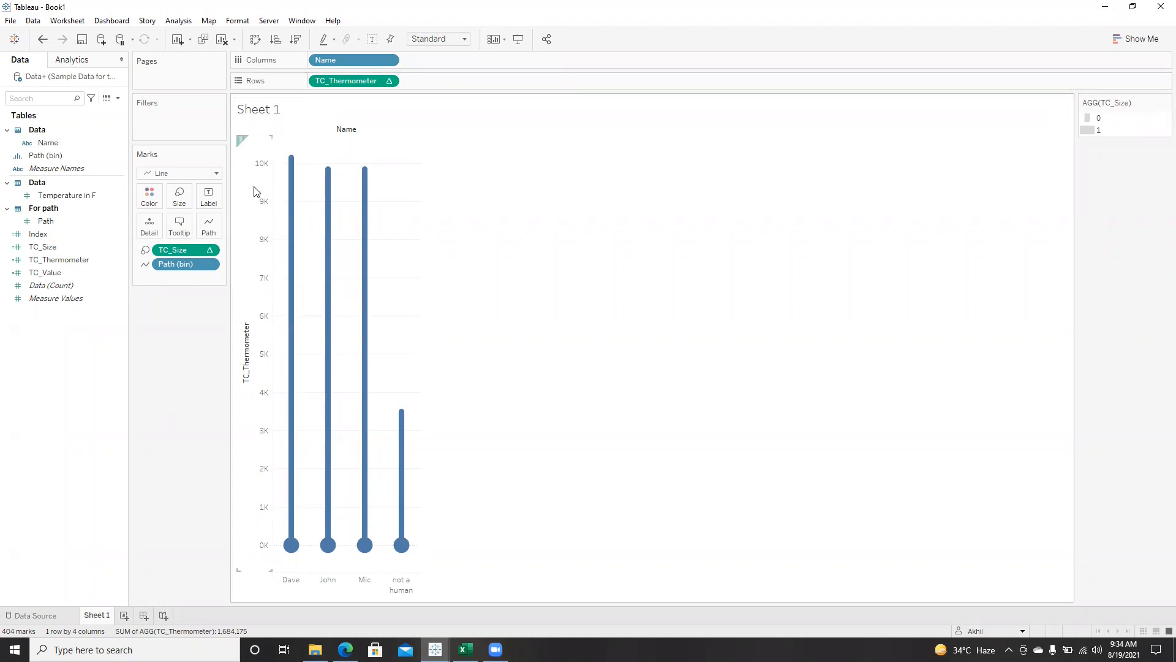
left_click(117, 98)
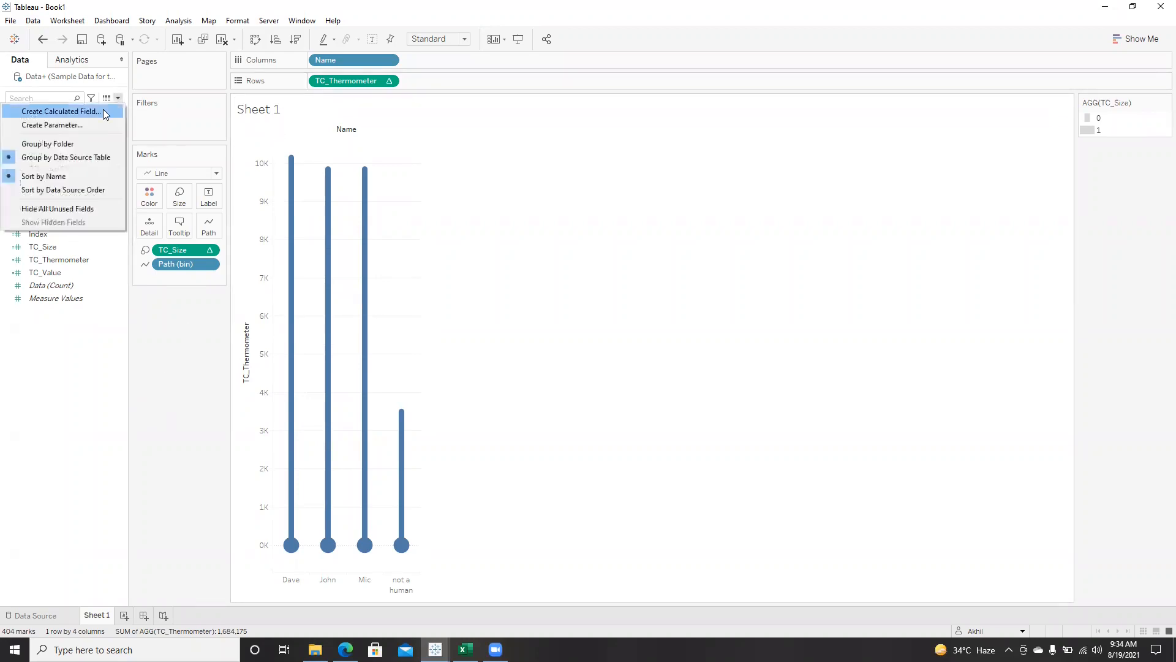
left_click(108, 111)
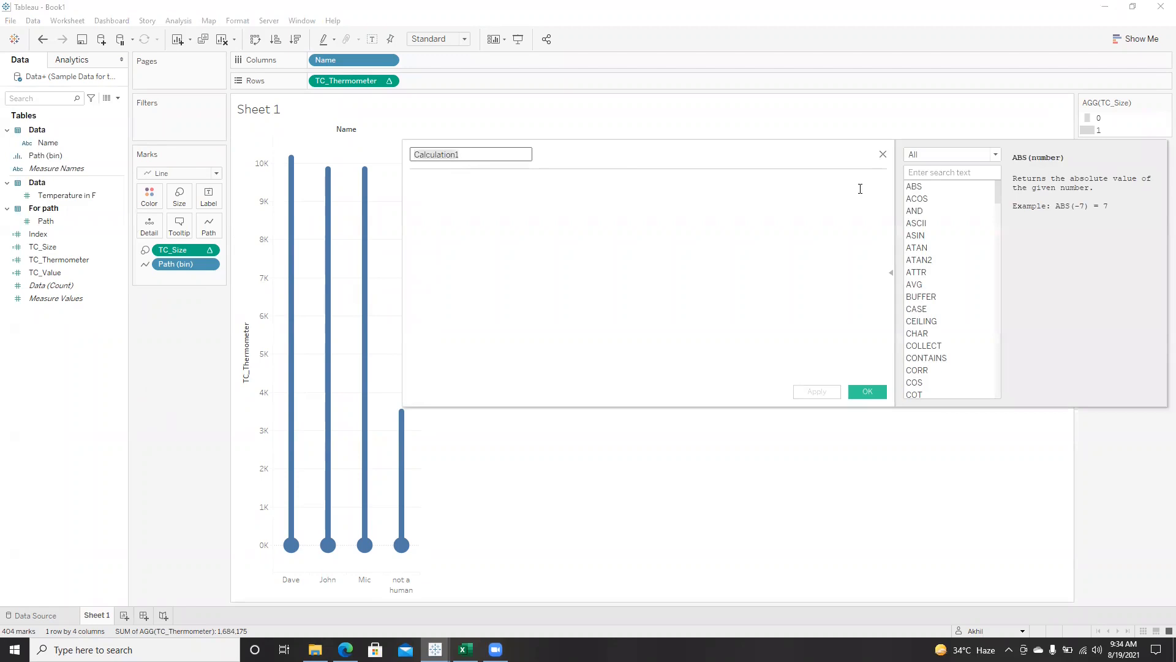
left_click(882, 154)
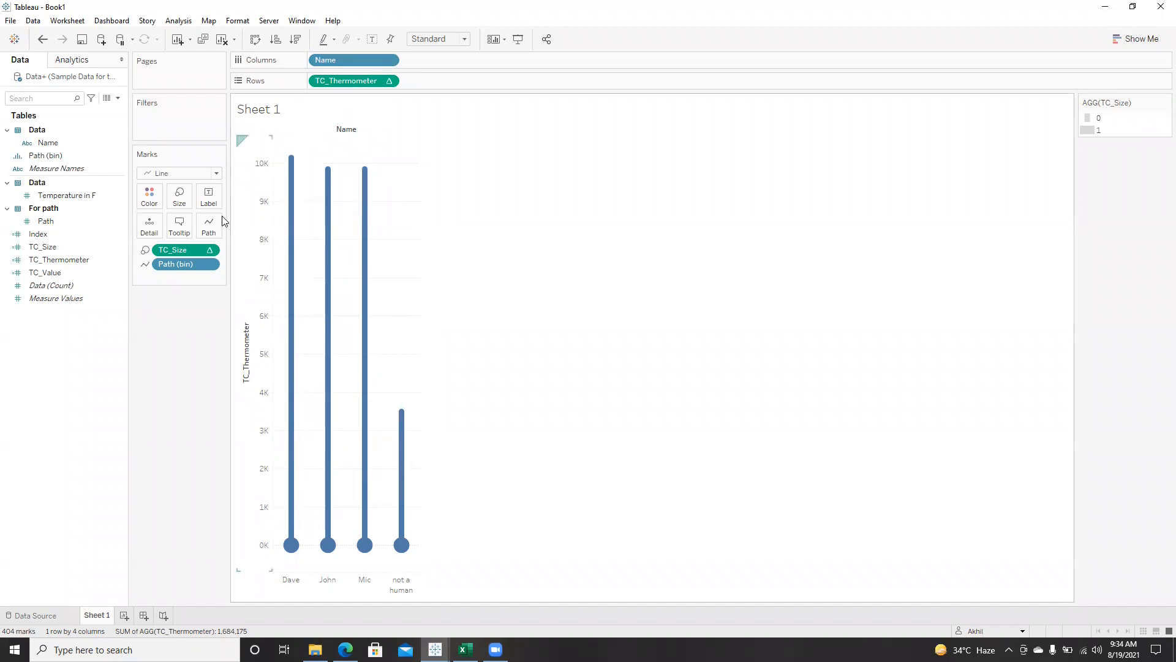
- Edit the TC_Thermometer calculated field so its formula reads ([Index]*[TC_Value])/100, and check the tops of the lines
right_click(93, 259)
left_click(140, 321)
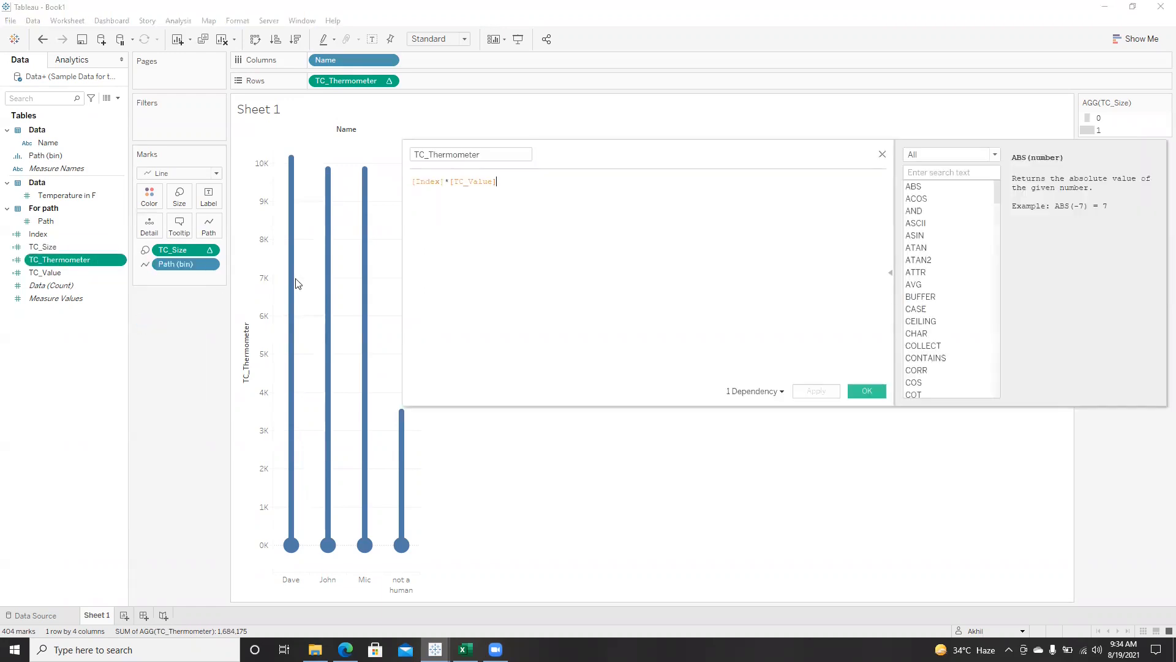
left_click(464, 181)
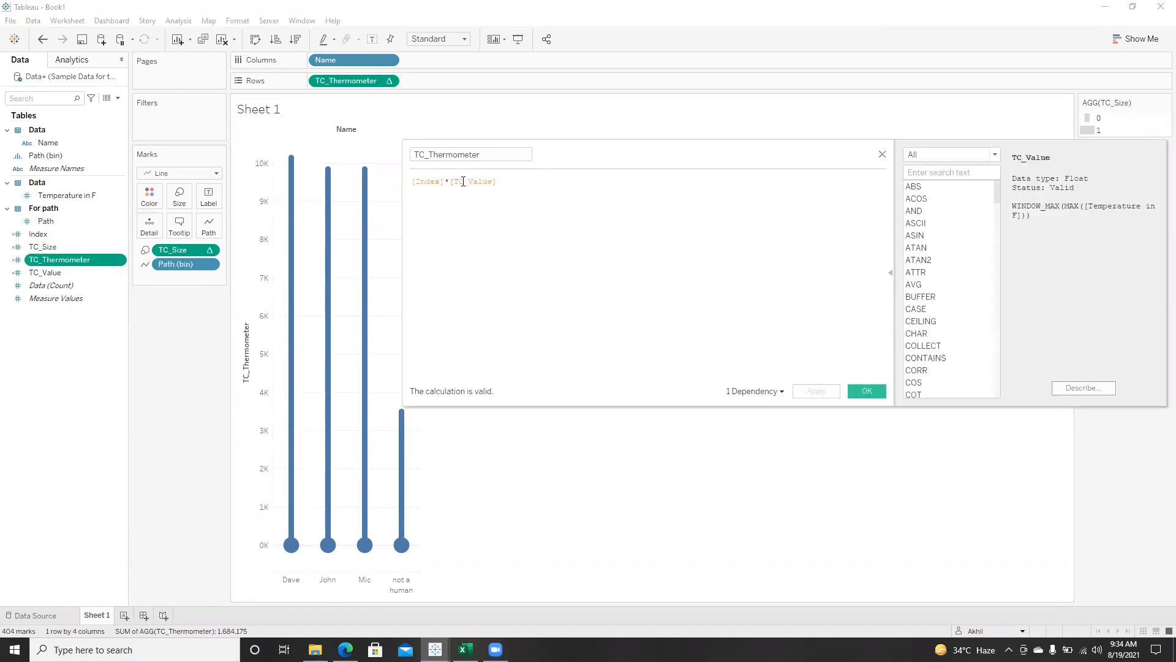
left_click(431, 183)
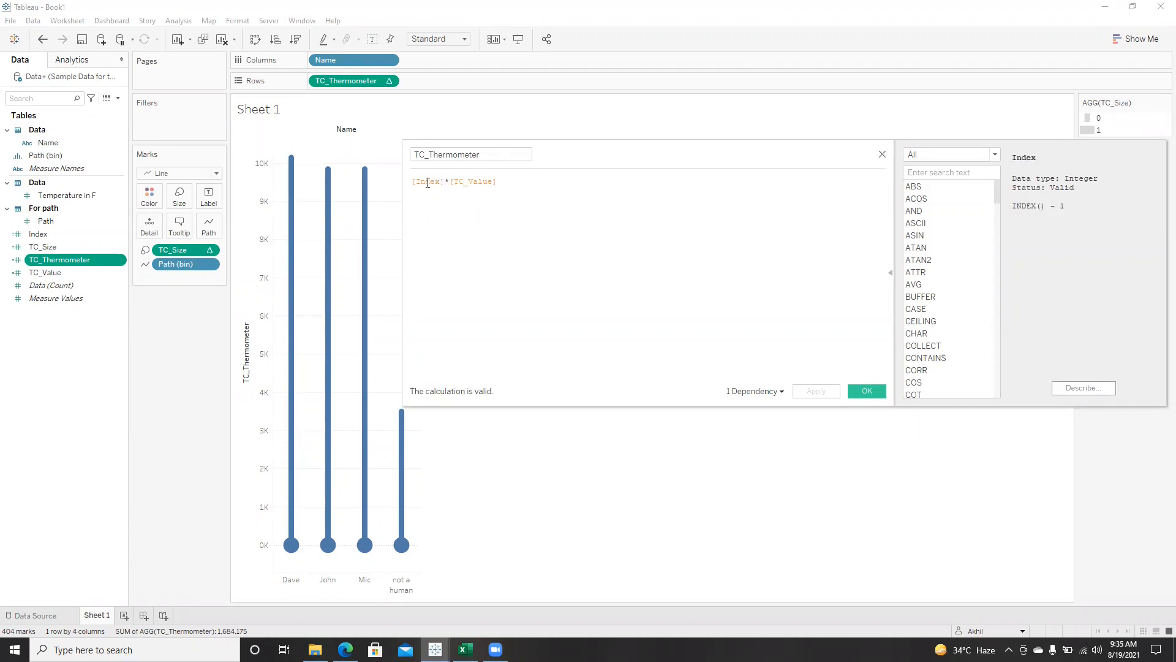
left_click_drag(452, 180, 498, 182)
left_click(506, 184)
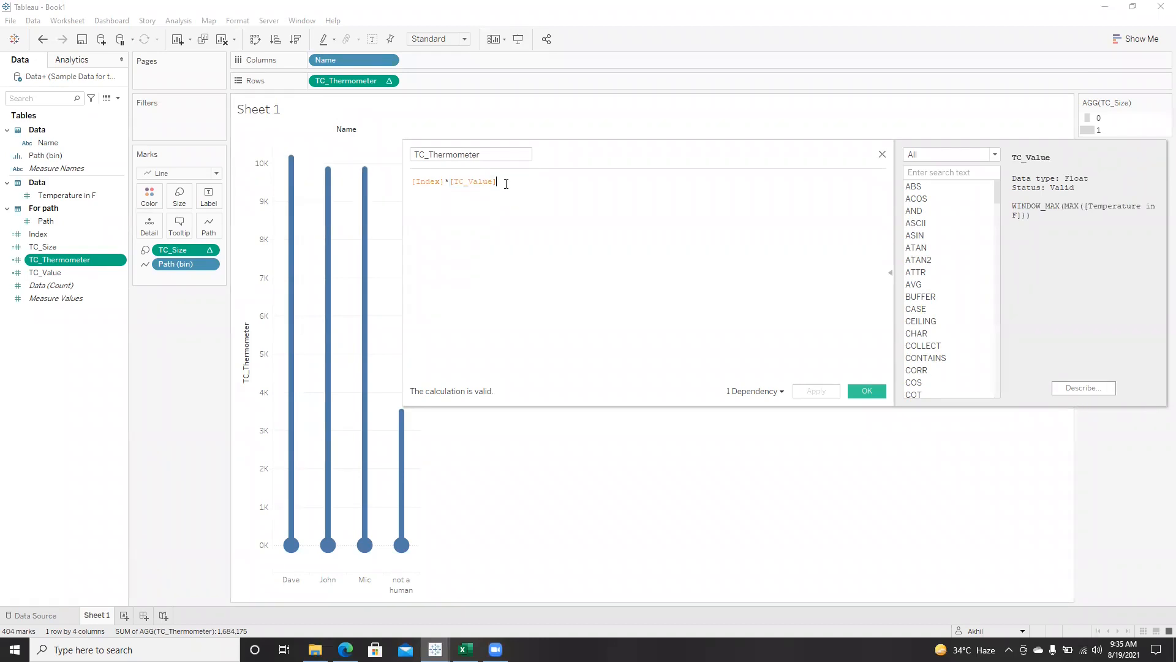
type(")")
key("Home")
type("(")
key("Right")
key("Right")
key("Right")
key("Right")
key("Right")
key("Right")
key("Right")
key("Right")
key("Right")
key("Right")
key("Right")
key("Right")
key("Right")
key("Right")
type("/")
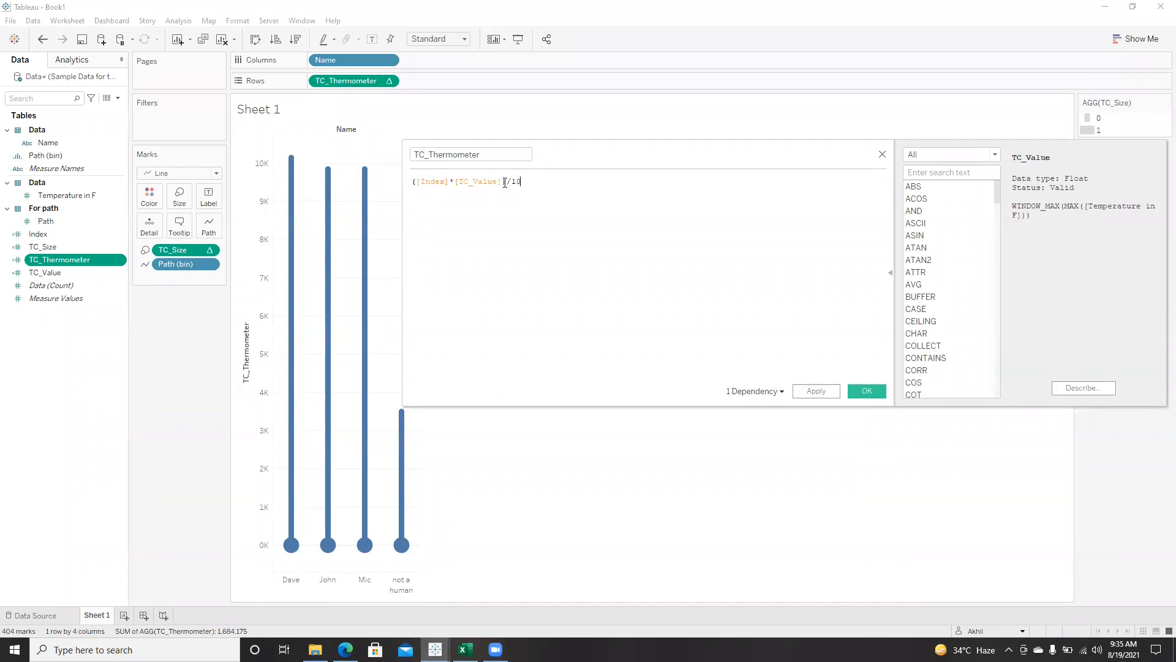
left_click(813, 392)
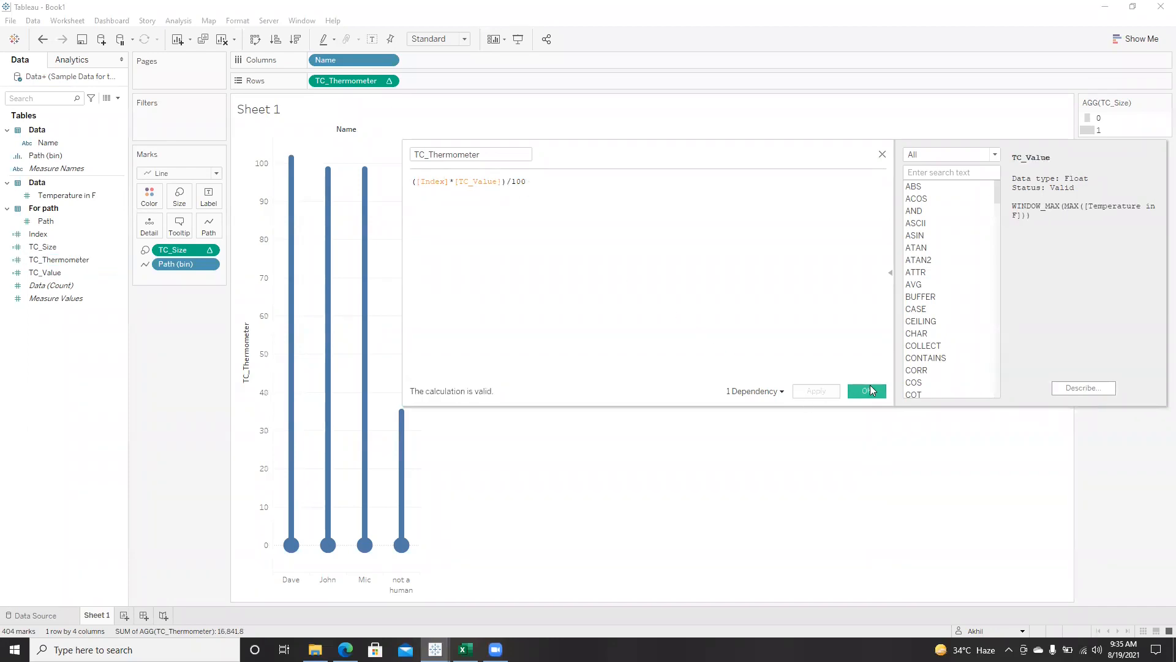
left_click(867, 391)
mouse_move(291, 159)
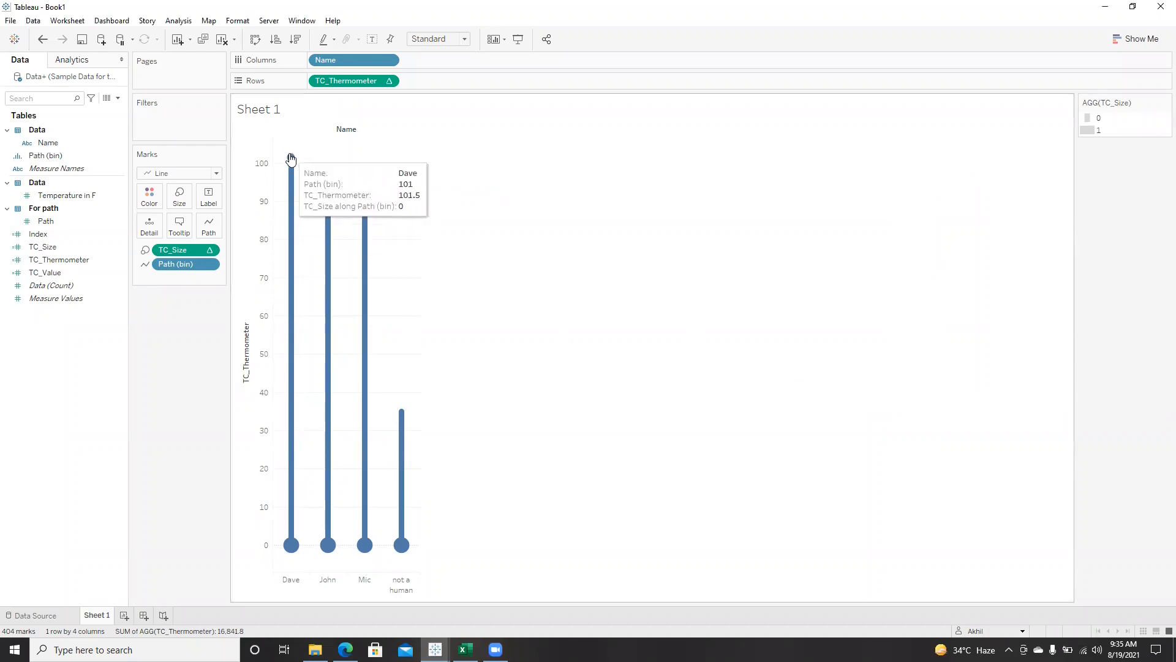
mouse_move(328, 170)
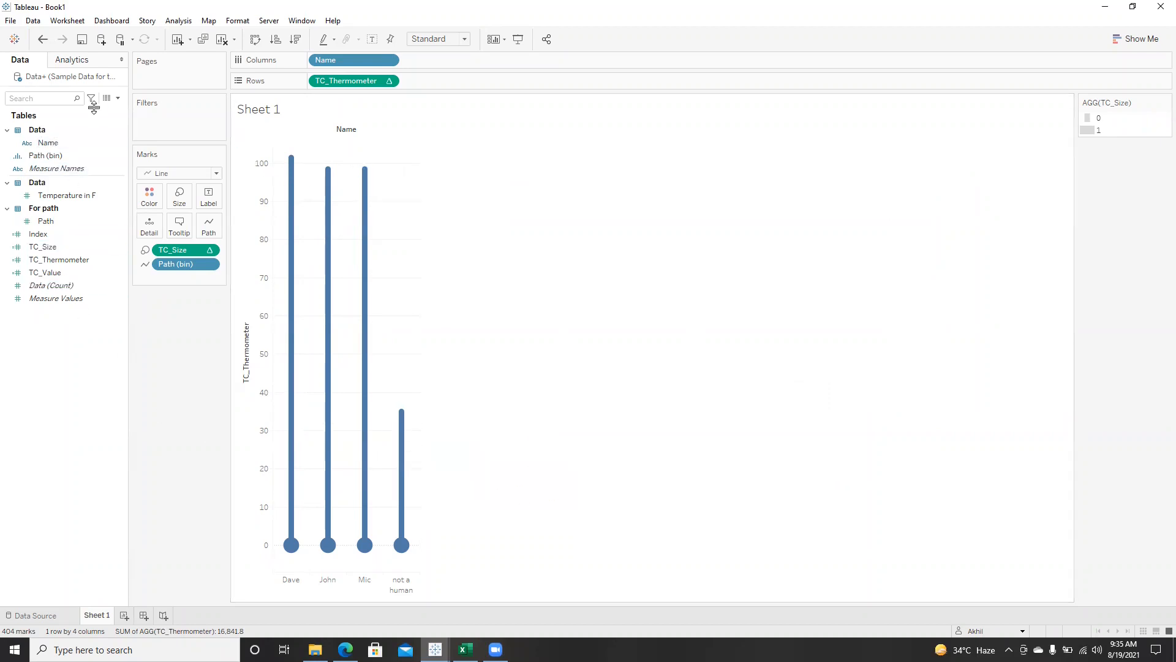
- Create a calculated field named TC_Max with the formula ([Index]*140)/100
left_click(112, 98)
left_click(99, 111)
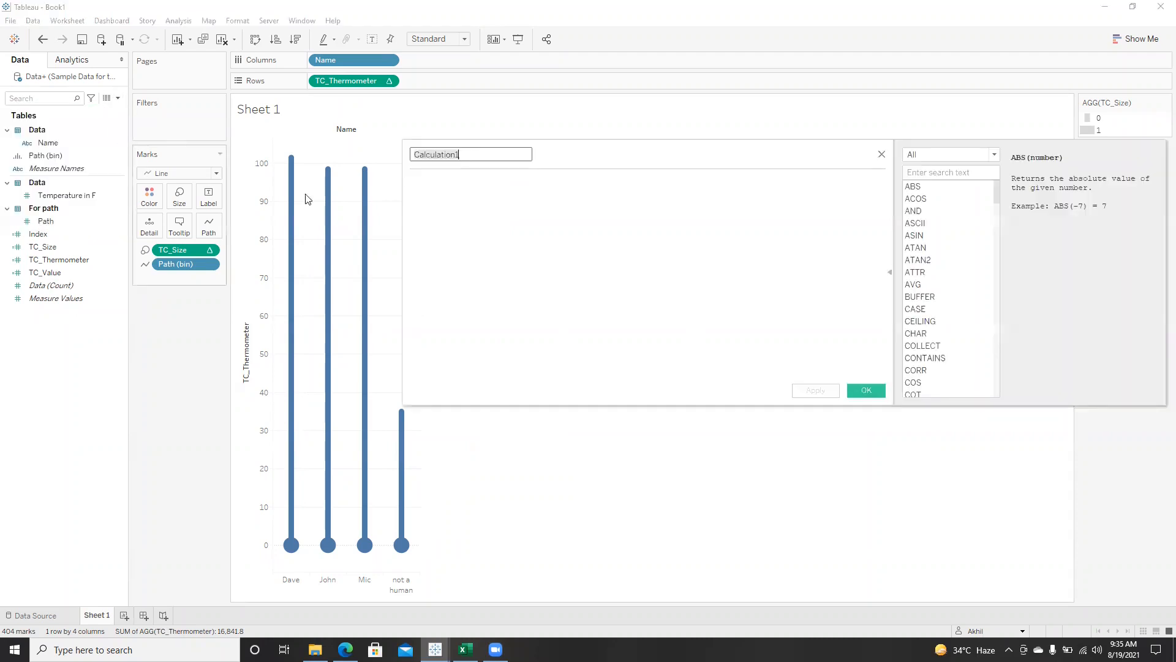
left_click_drag(556, 155, 667, 178)
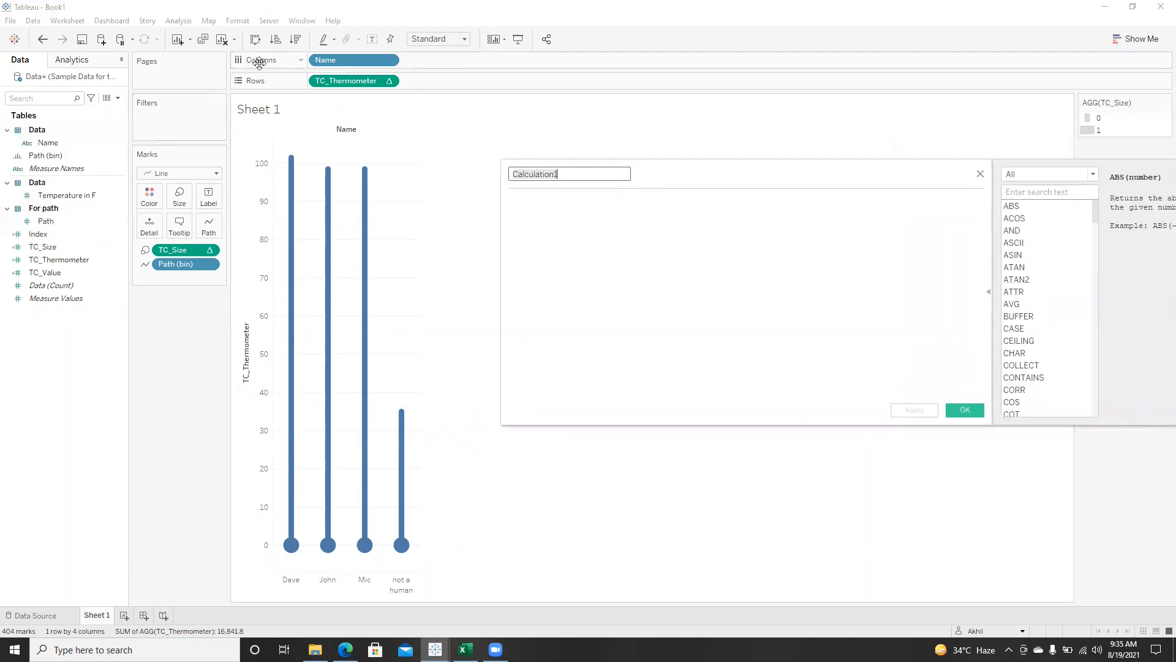
type("TC_Max")
left_click(560, 217)
type("[Index]")
key("Return")
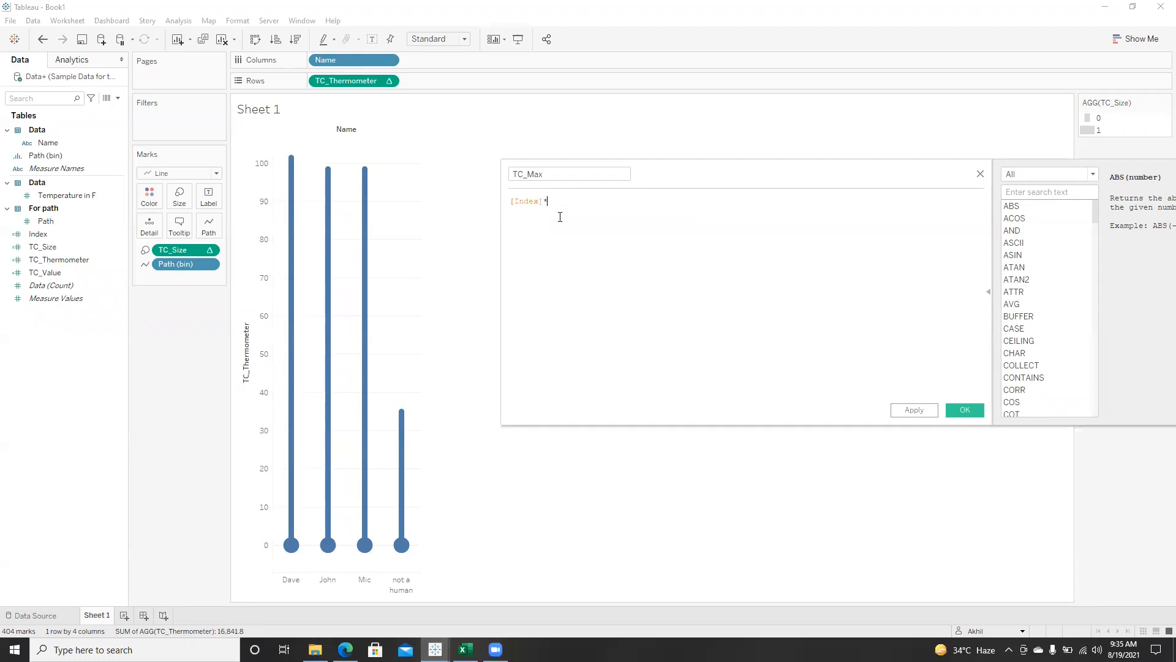
type("*140)")
key("Home")
type("(")
key("End")
type("/")
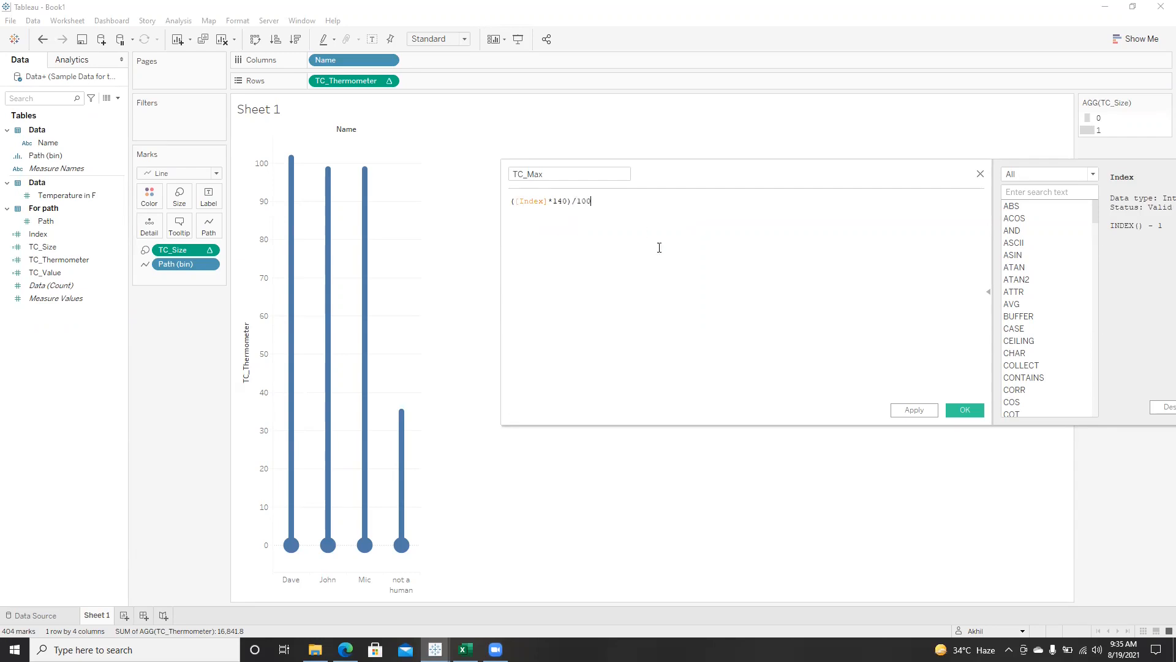
left_click(916, 411)
left_click(953, 412)
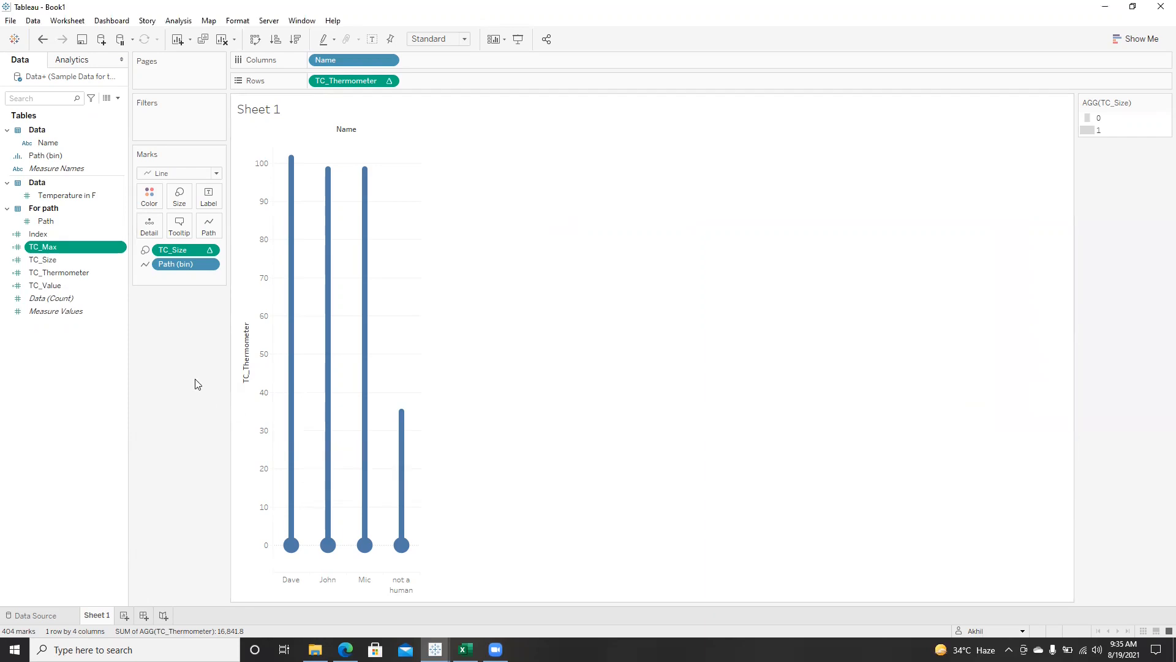
- Add TC_Max to Rows ahead of TC_Thermometer and combine the two measures as a dual axis
left_click_drag(59, 245, 312, 83)
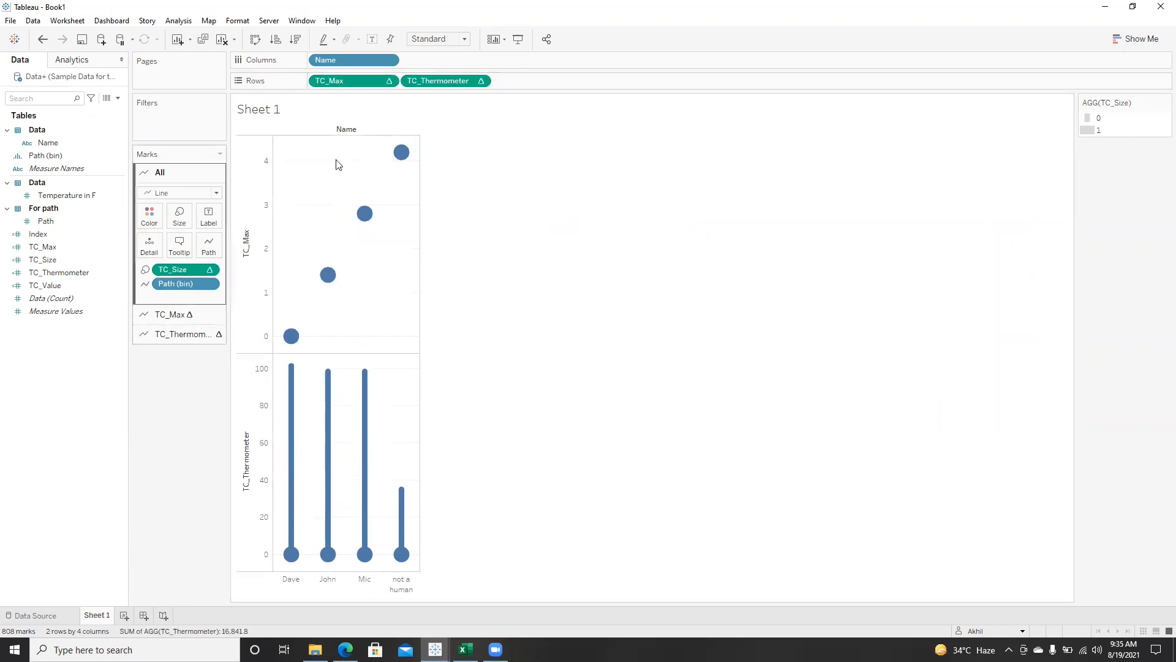
left_click(481, 84)
left_click(452, 258)
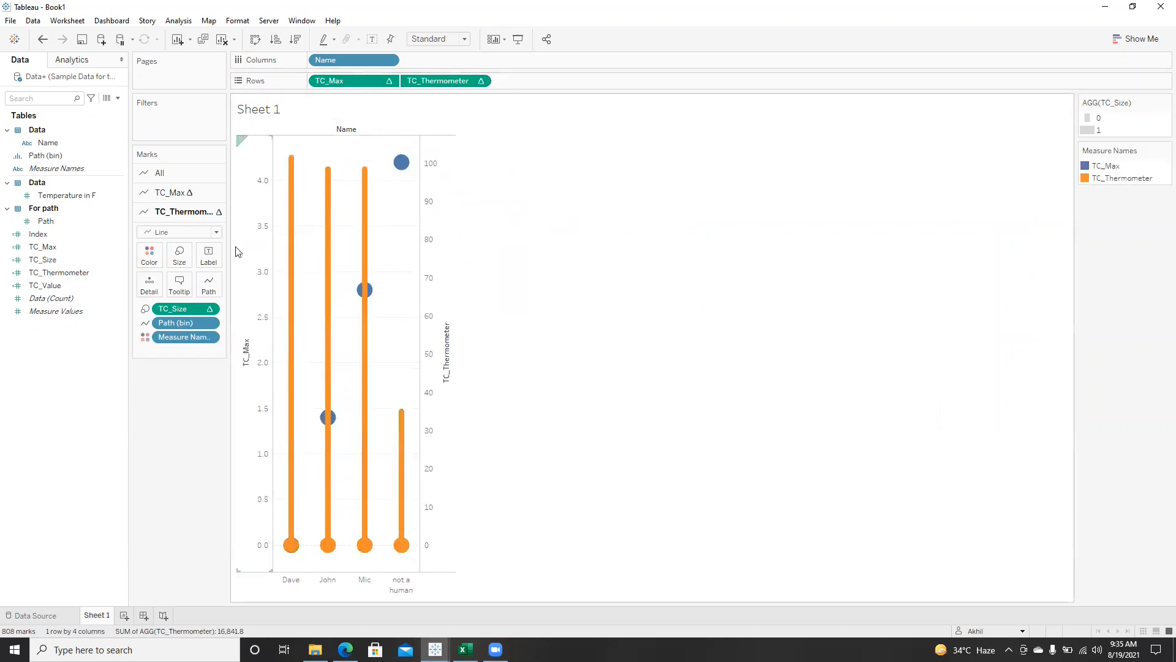
left_click(181, 193)
left_click(211, 213)
left_click(207, 214)
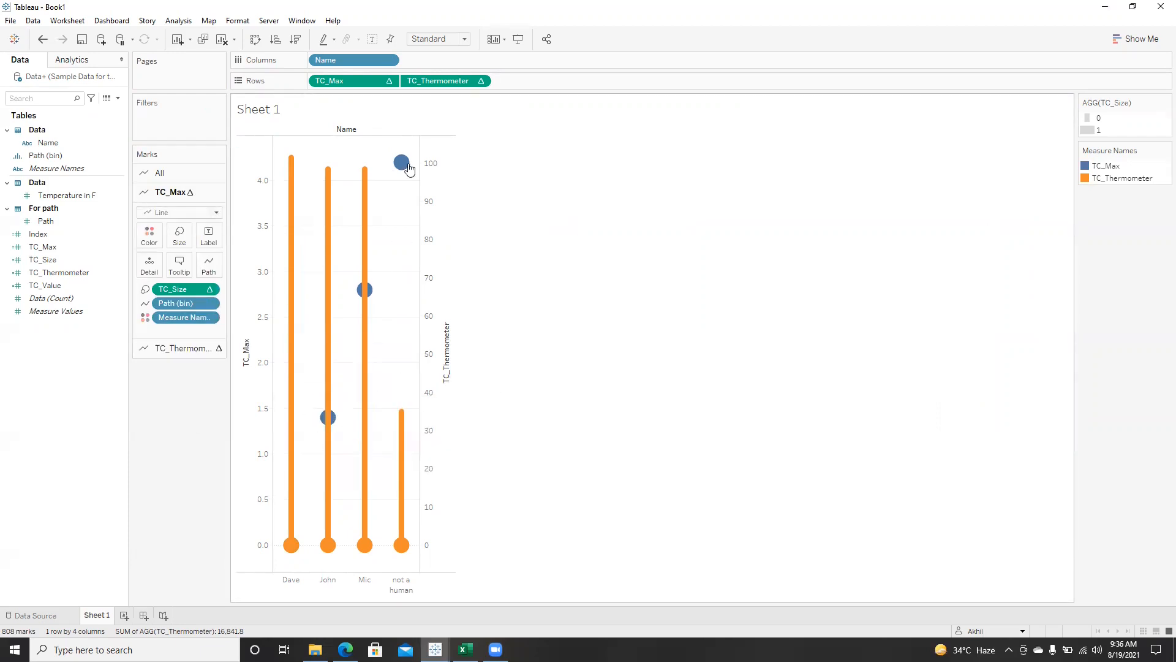
left_click(480, 80)
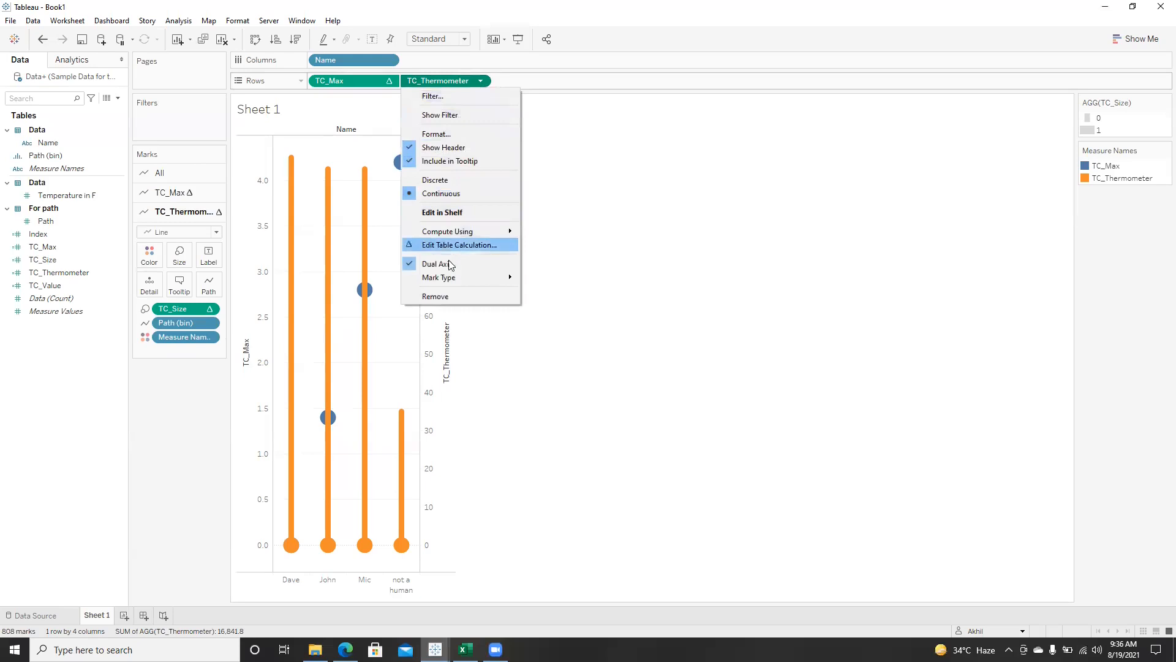
left_click(609, 273)
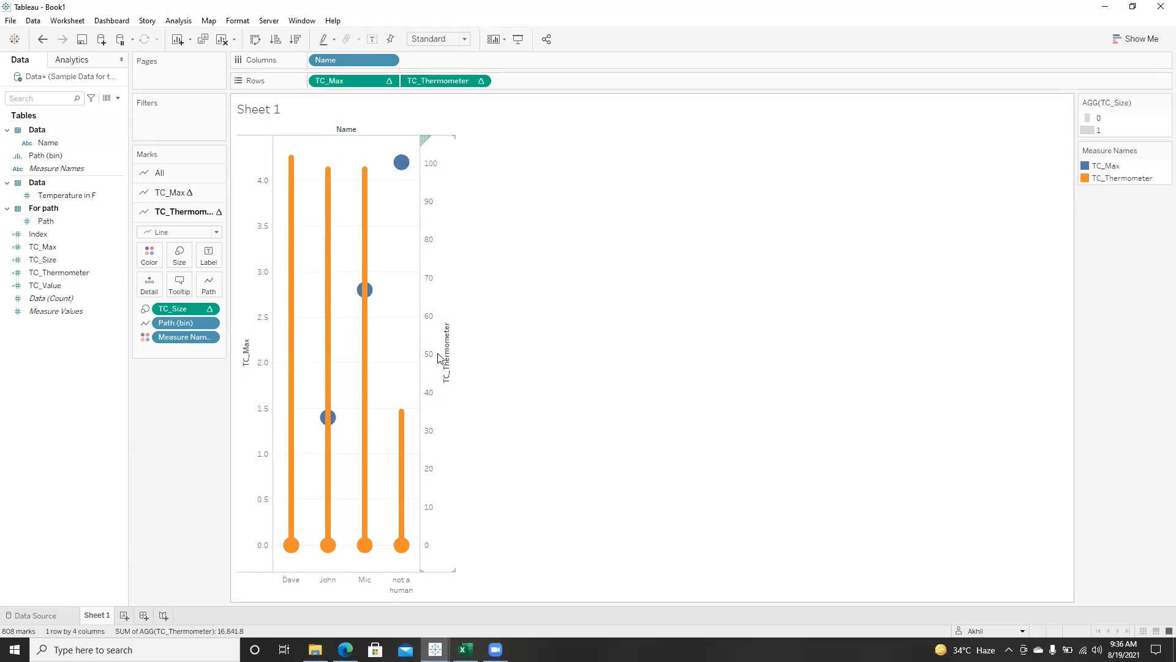
- Synchronize the TC_Thermometer axis with the TC_Max axis
right_click(439, 357)
left_click(475, 426)
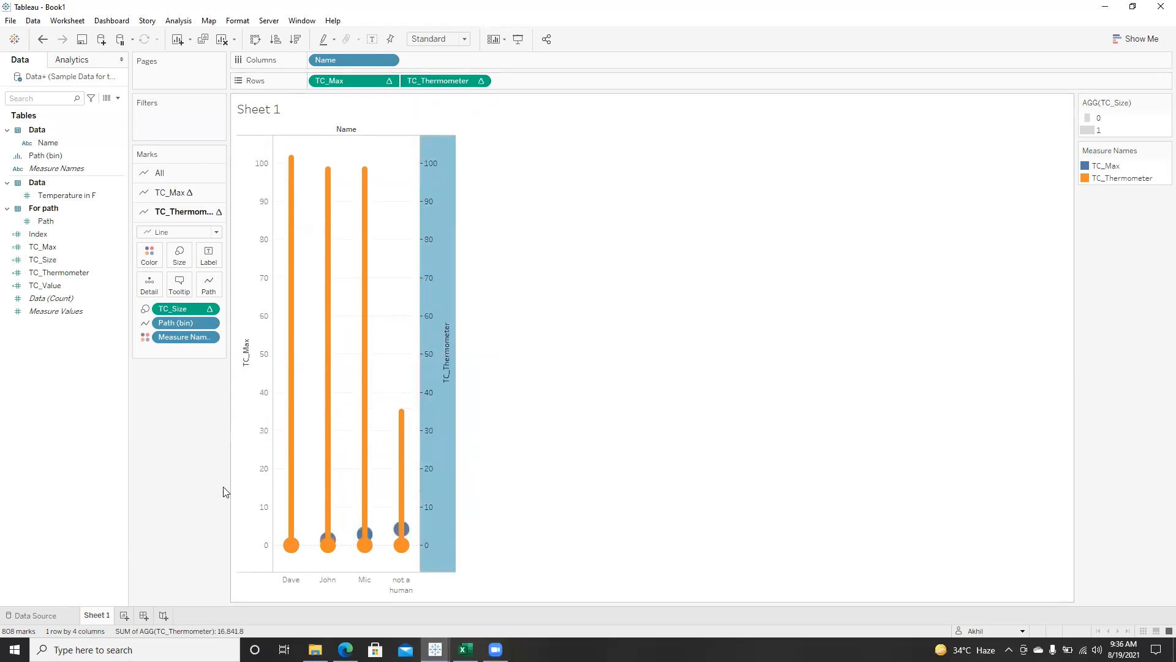
left_click(190, 467)
- Show the TC_Max marks and create a calculated field named TC_Size background with the formula IIF([Index]= 0,1,0)
left_click(172, 191)
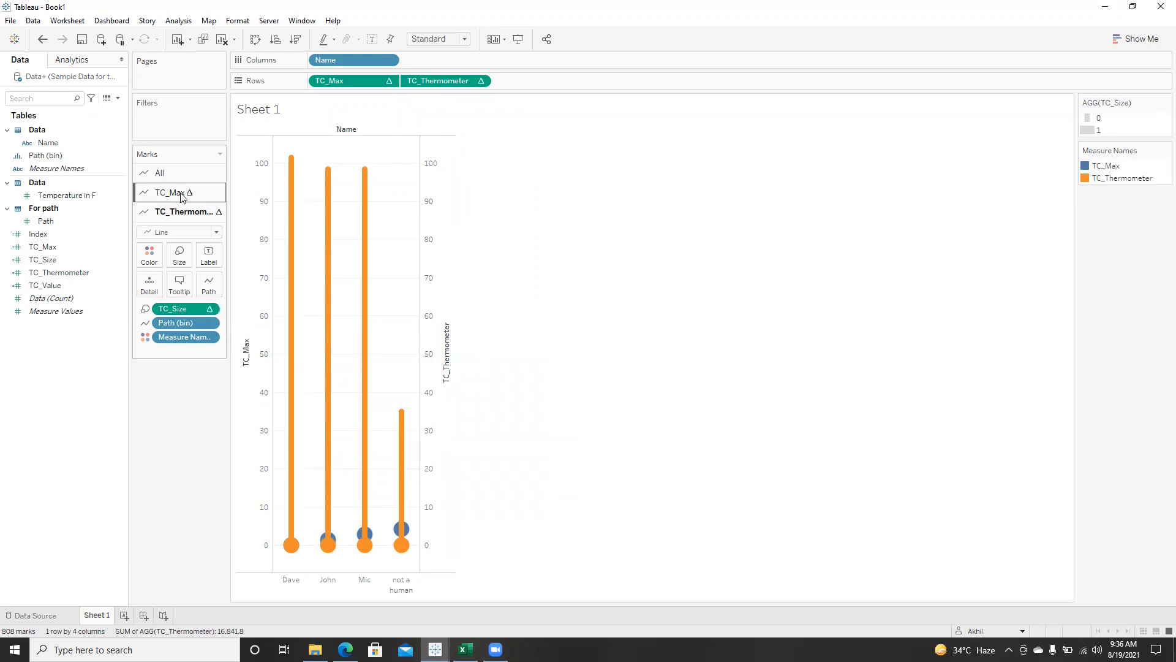
left_click(211, 289)
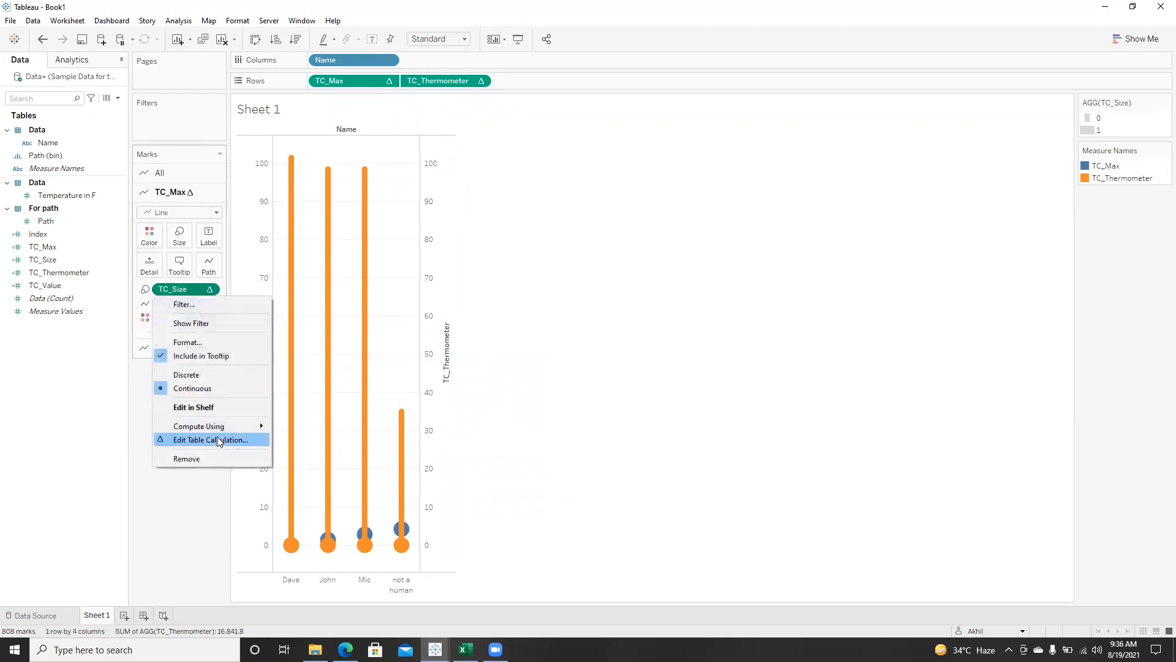
left_click(197, 512)
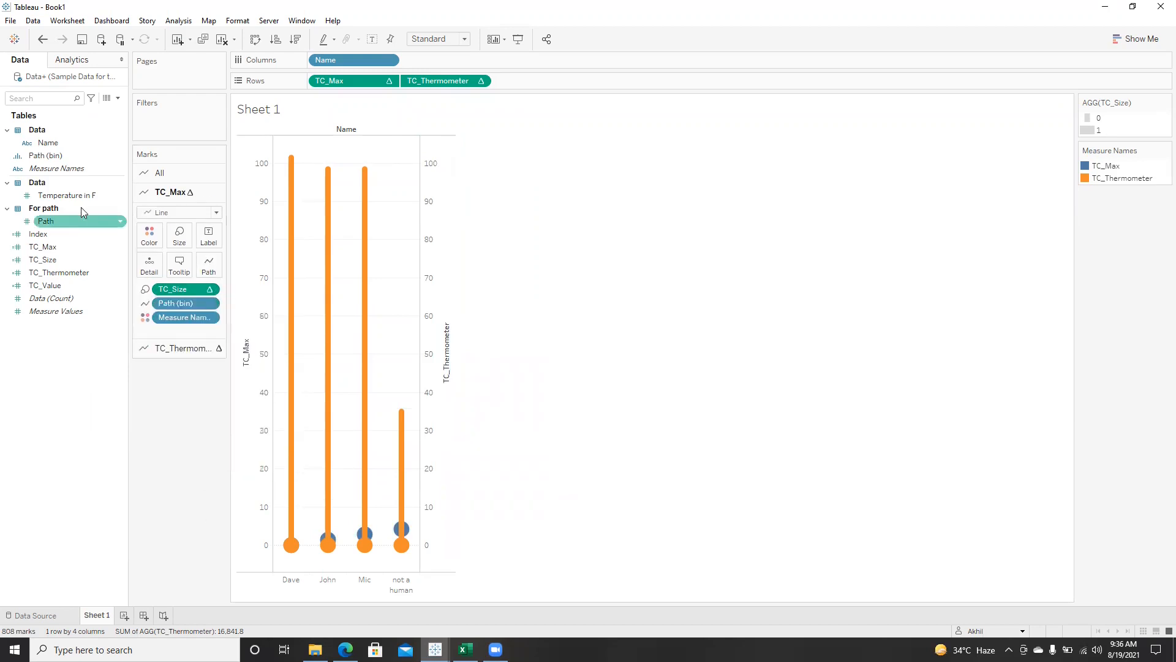
left_click(118, 98)
left_click(98, 111)
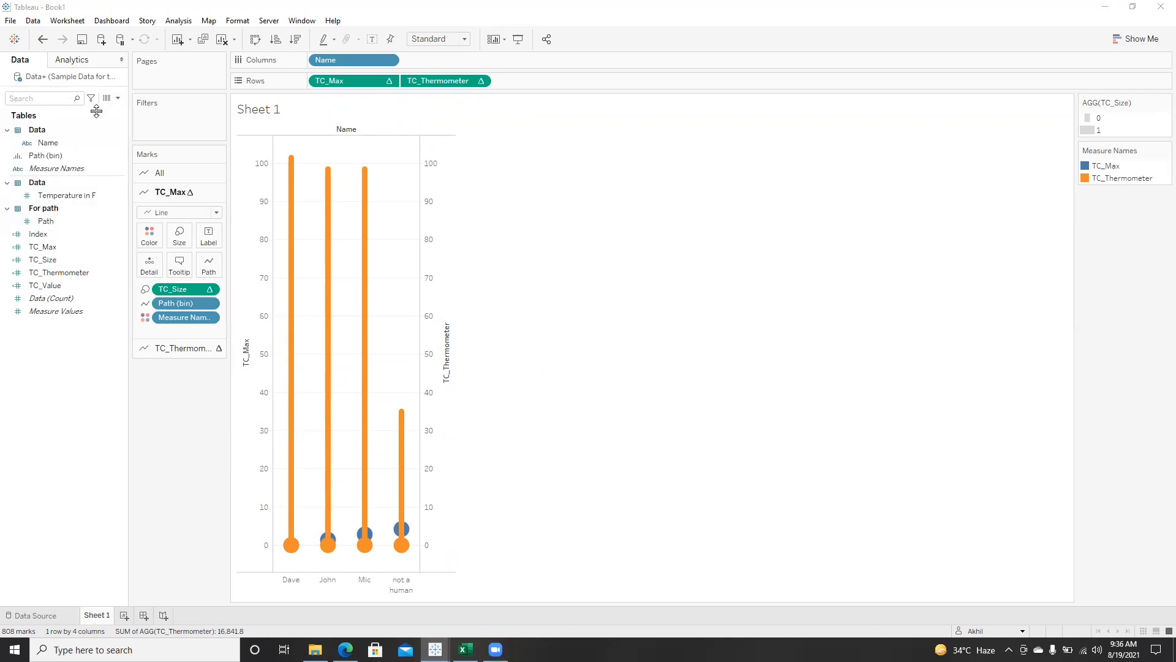
type("TC_Size background")
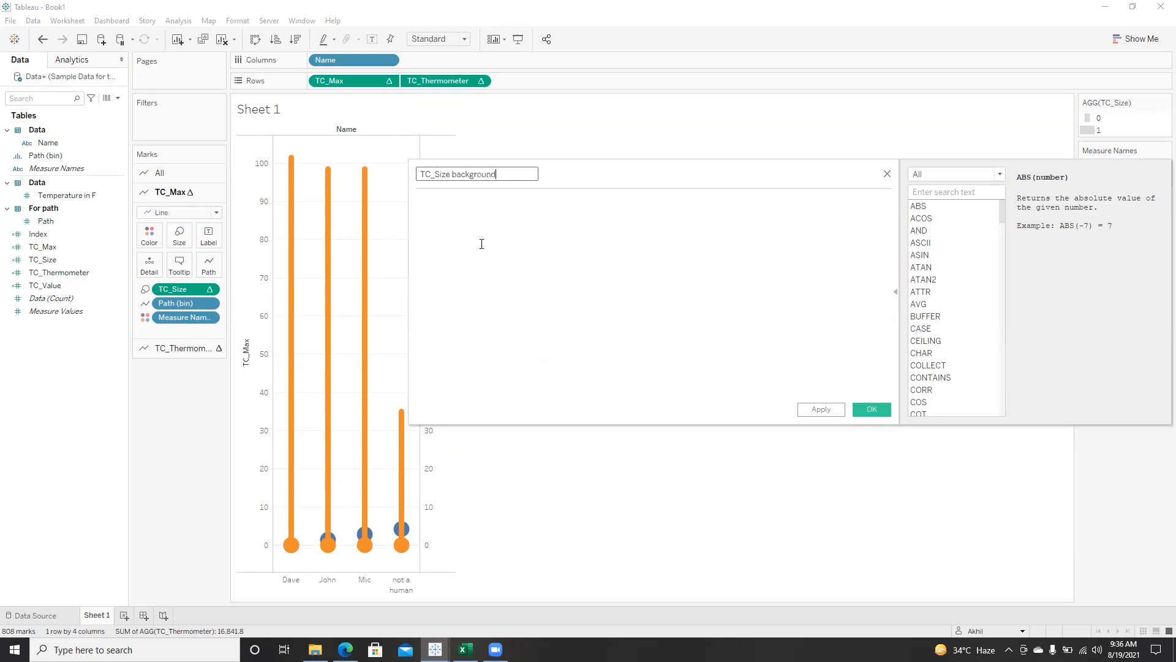
left_click(481, 244)
type("iif")
key("Return")
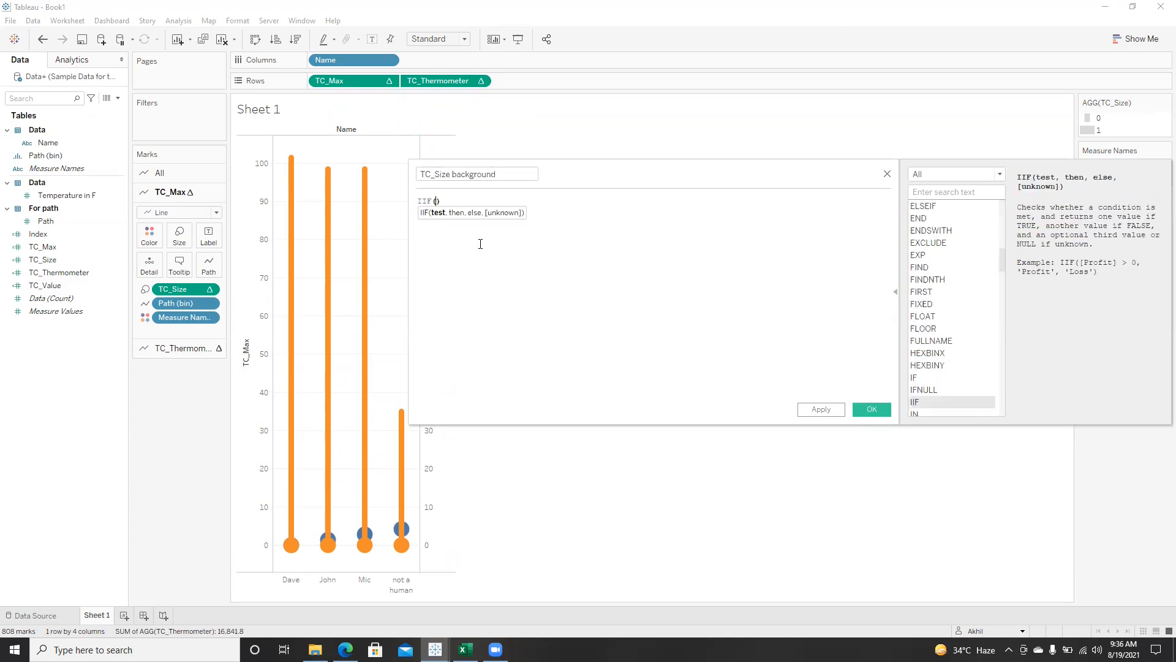
type("[Index]= 0,1,0")
left_click(604, 198)
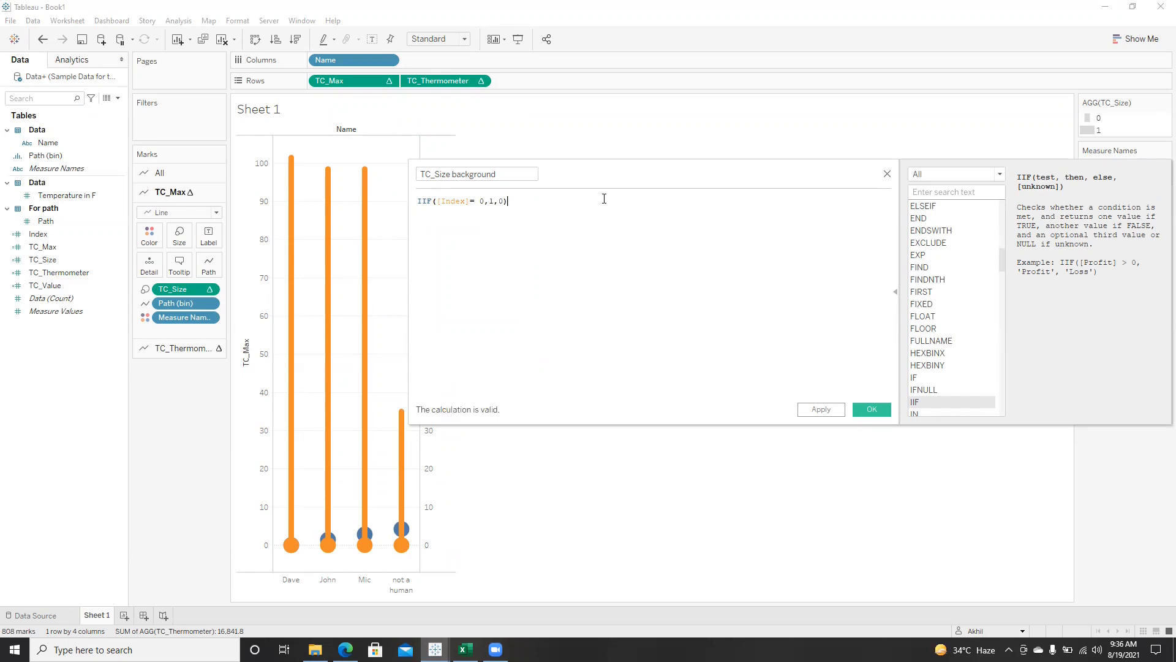
left_click(872, 409)
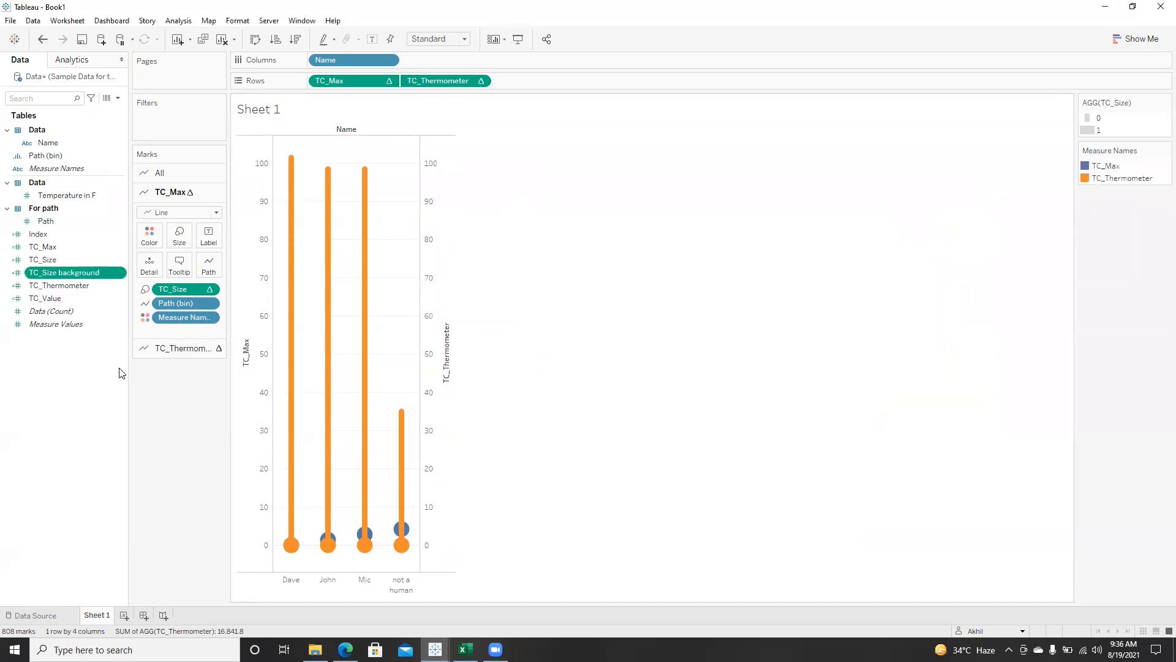
- Replace TC_Size with TC_Size background as the size of the TC_Max marks and compute it using Path (bin)
left_click_drag(65, 272, 179, 288)
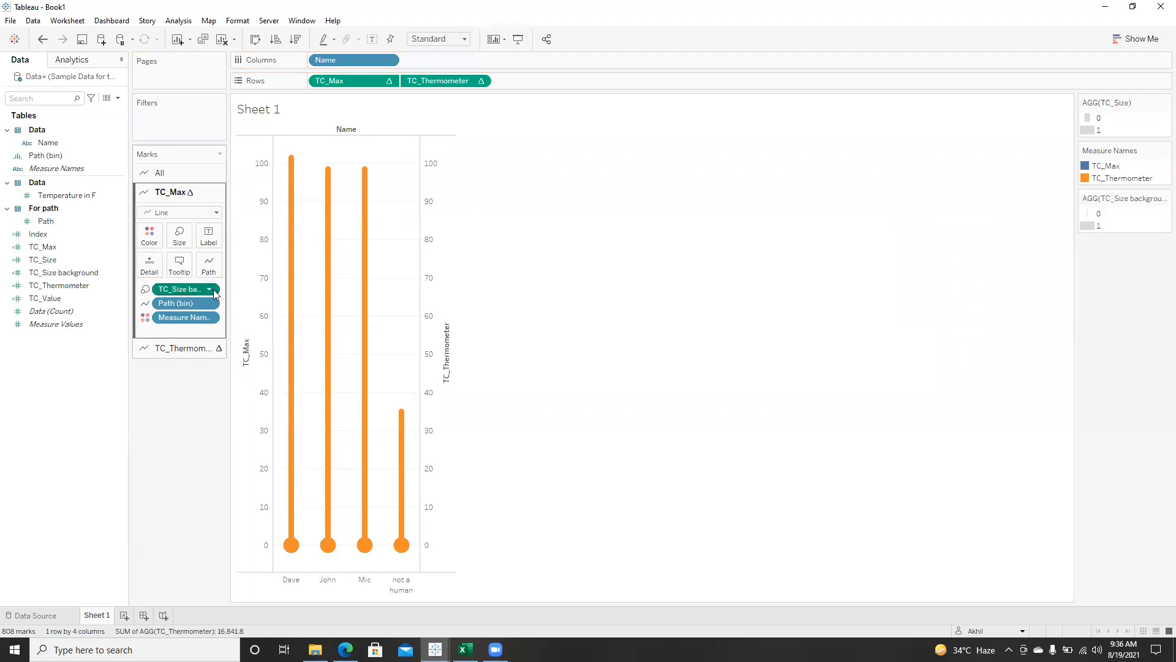
left_click(209, 292)
mouse_move(238, 427)
left_click(305, 469)
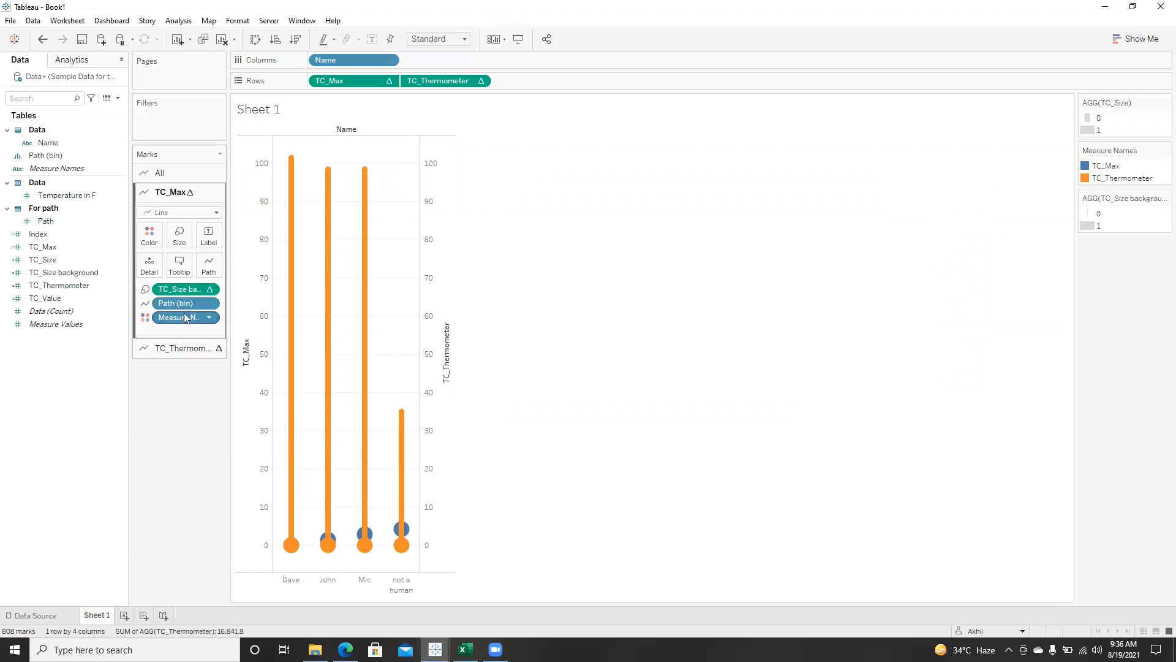
left_click(211, 290)
left_click(178, 212)
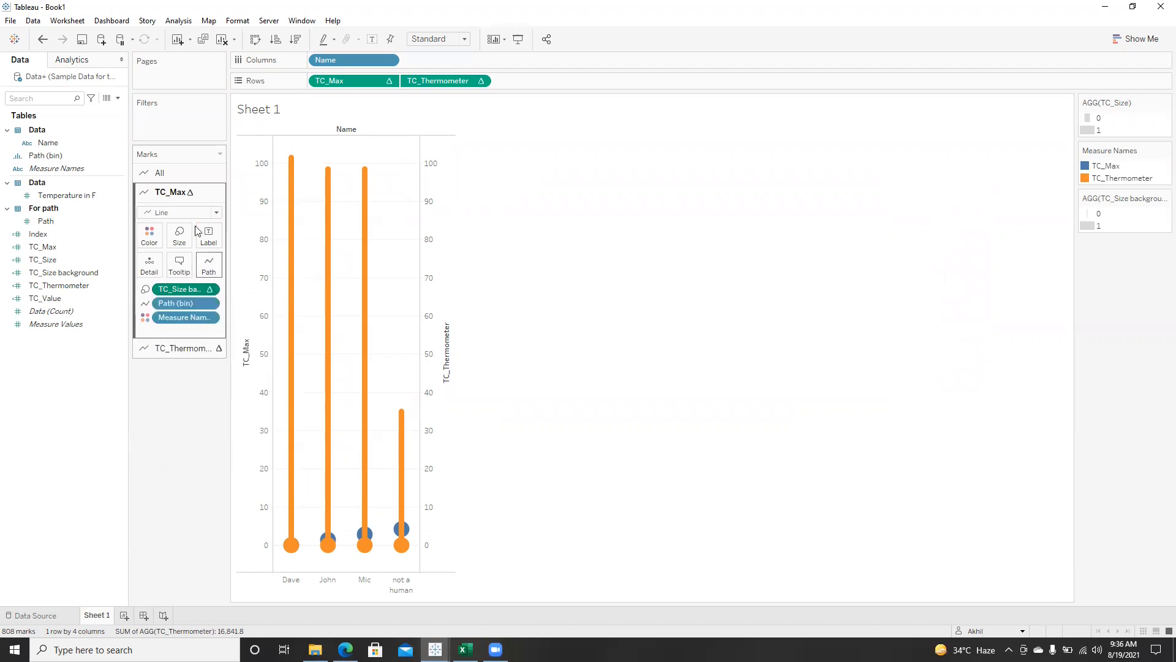
left_click(177, 212)
left_click(180, 254)
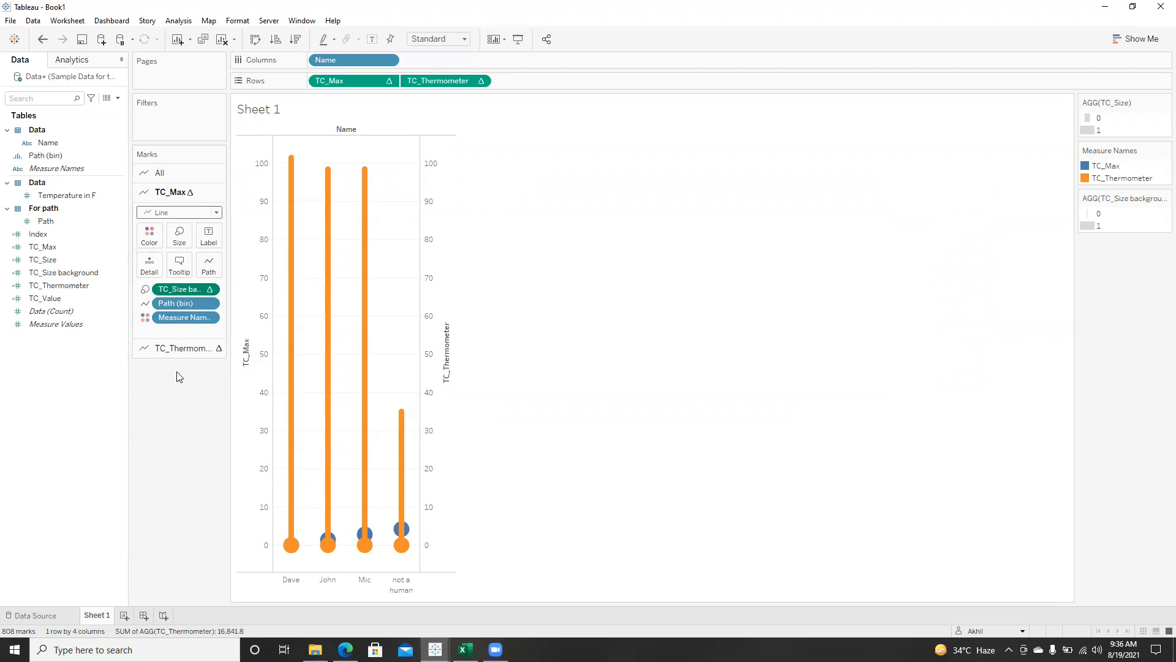
- Compute the TC_Max table calculation on Rows using only the specific dimension Path (bin), with Name excluded
left_click(388, 81)
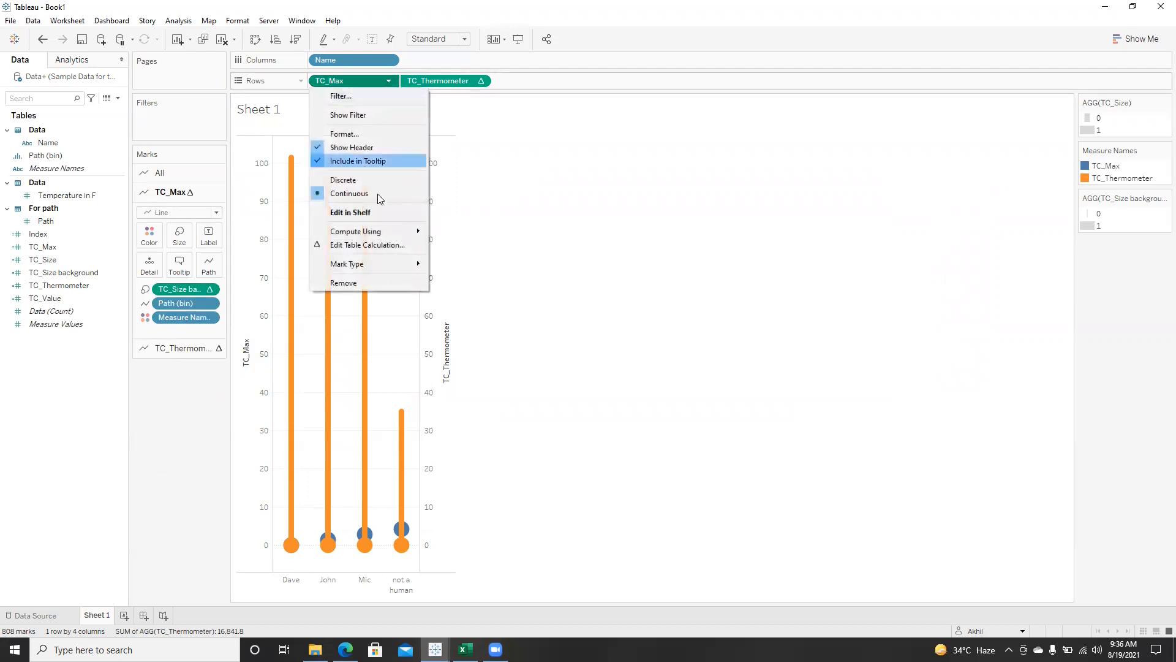
left_click(381, 249)
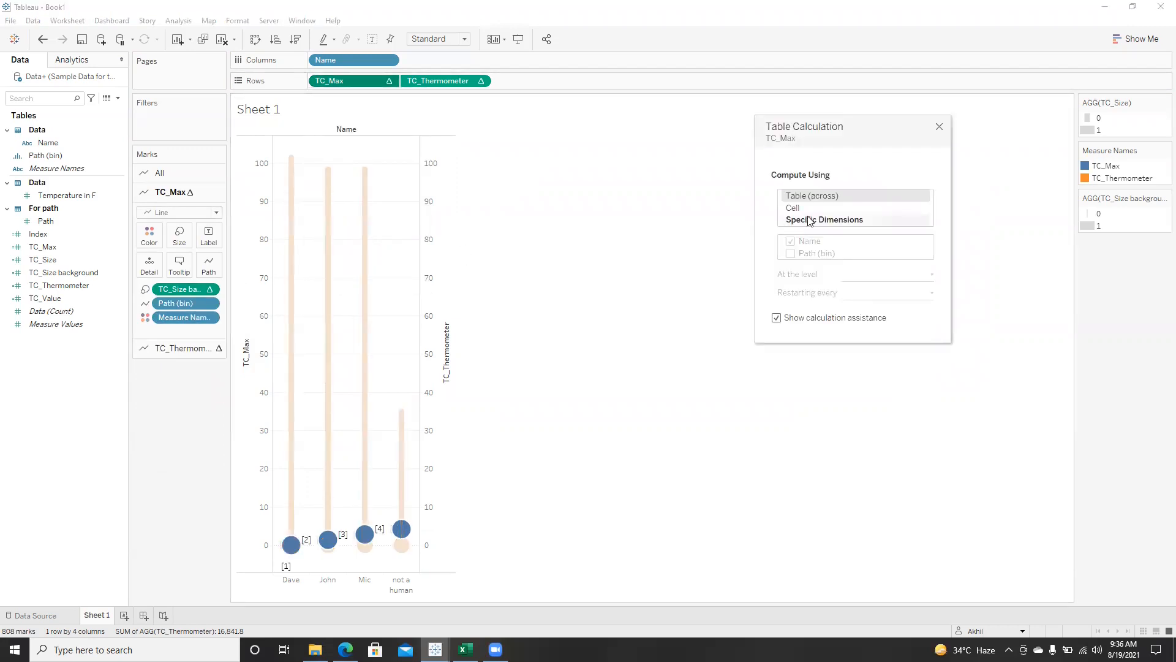
left_click(808, 221)
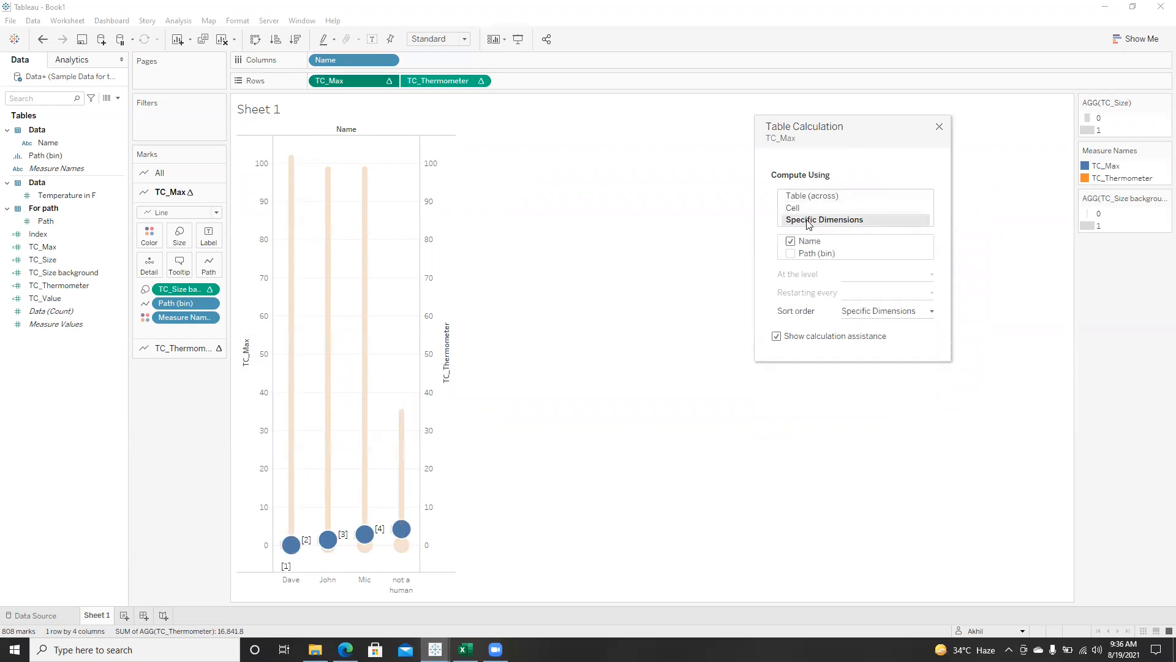
left_click(790, 242)
left_click(791, 254)
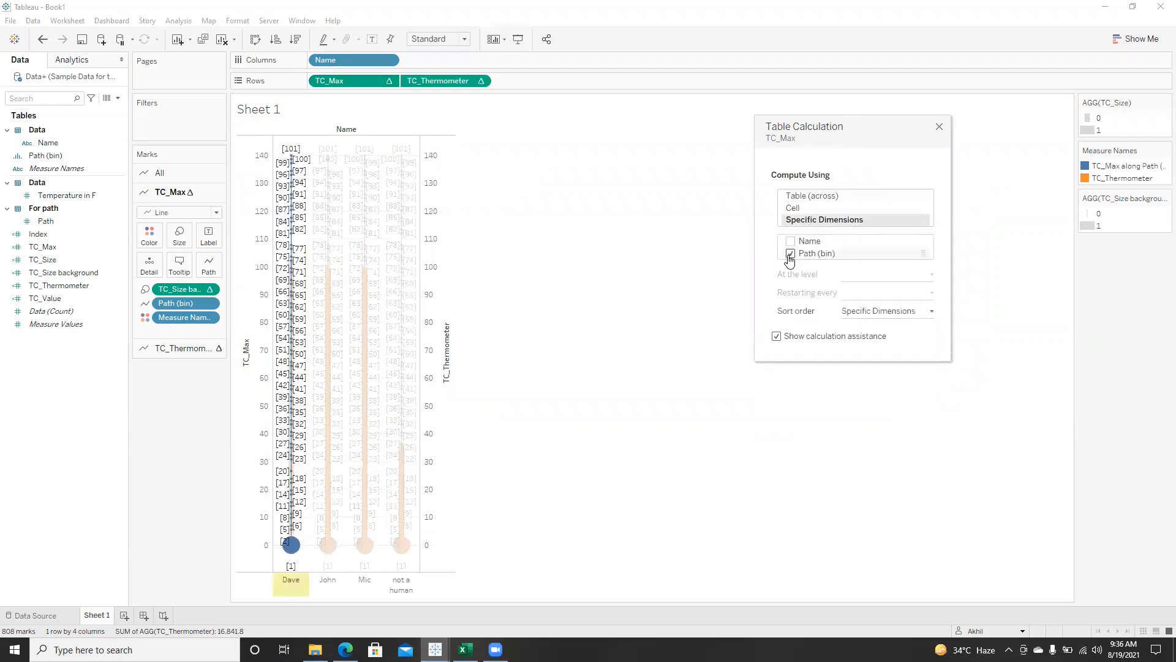
left_click(935, 130)
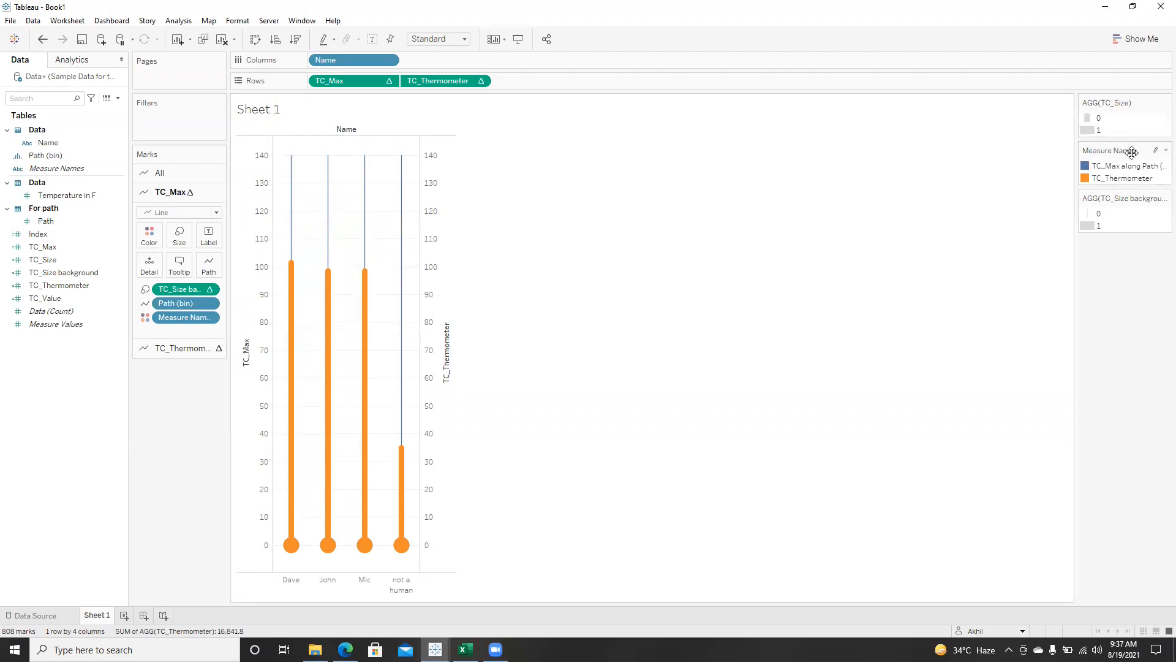
- Enlarge both ends of the TC_Size background mark size range so the TC_Max marks form thick background thermometers
double_click(1095, 215)
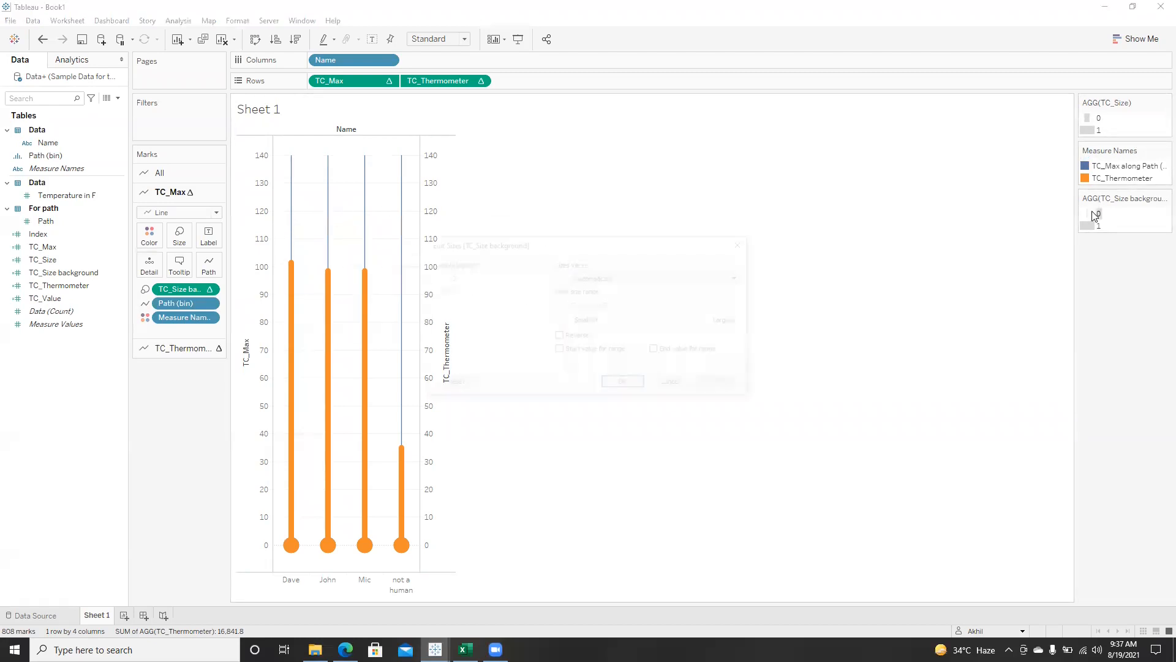
left_click_drag(581, 307, 645, 306)
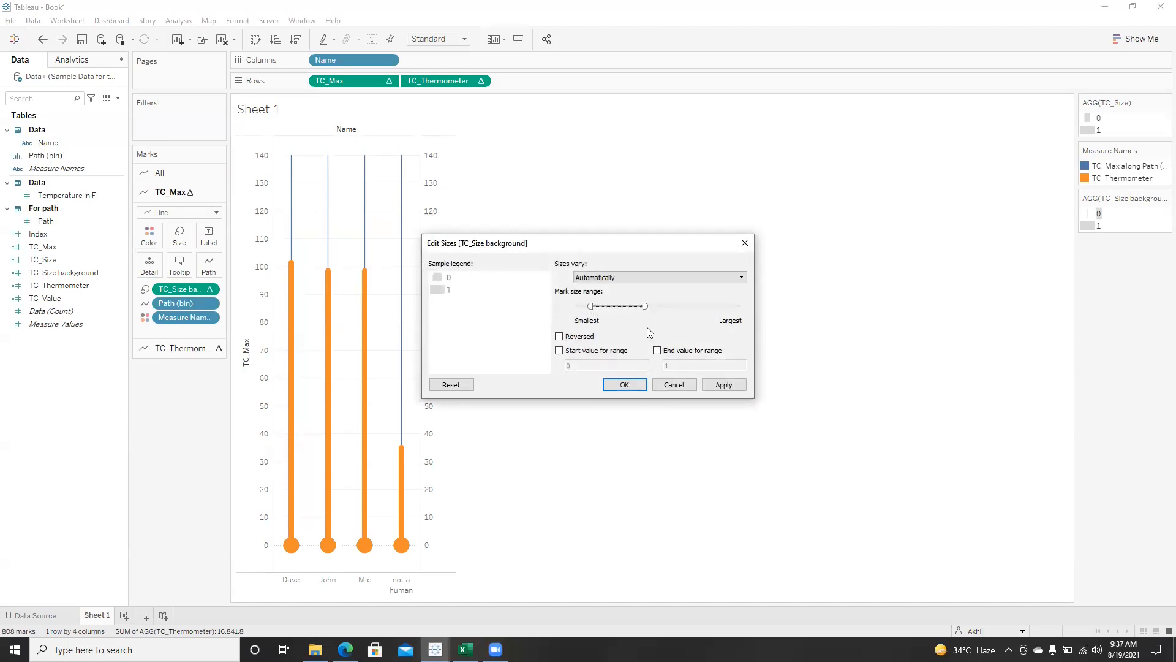
left_click(722, 385)
left_click_drag(588, 307, 607, 310)
left_click(718, 382)
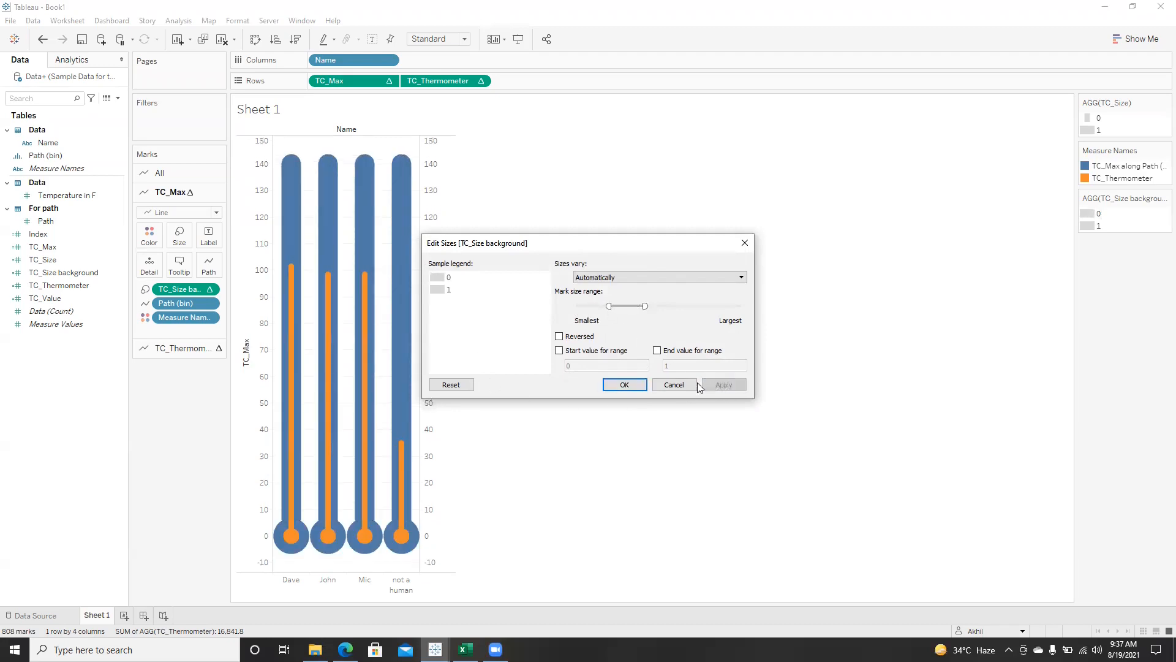
left_click(625, 385)
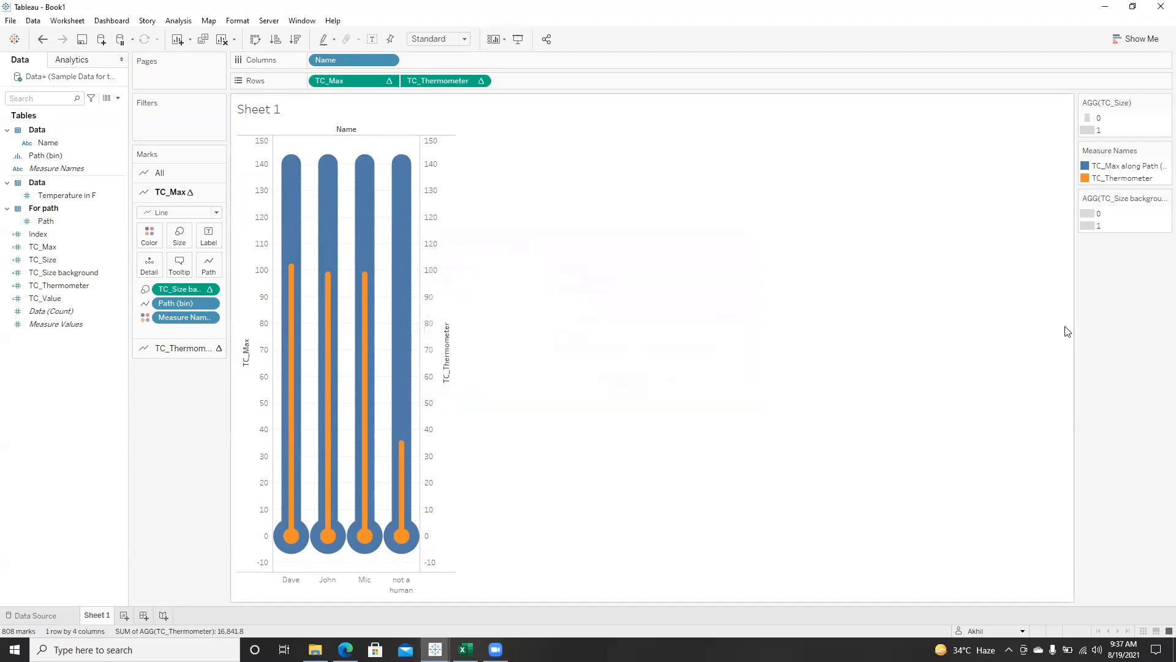
- Color the TC_Max marks gray and the TC_Thermometer marks red using the Automatic palette
double_click(1086, 166)
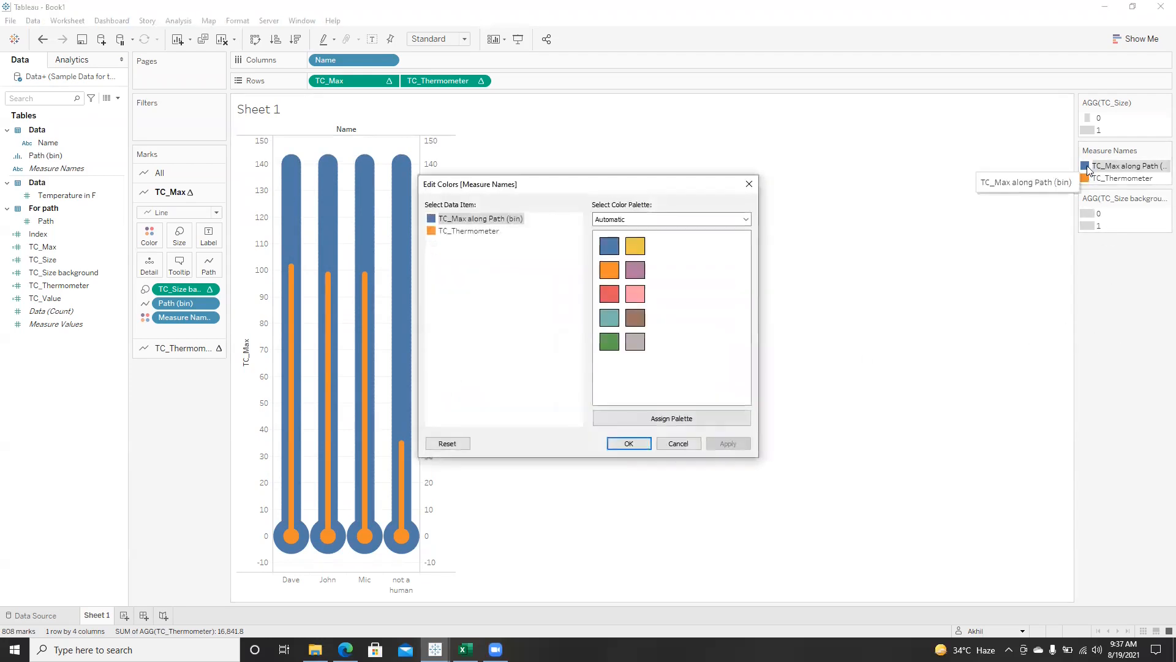
left_click(635, 341)
left_click(433, 230)
left_click(609, 294)
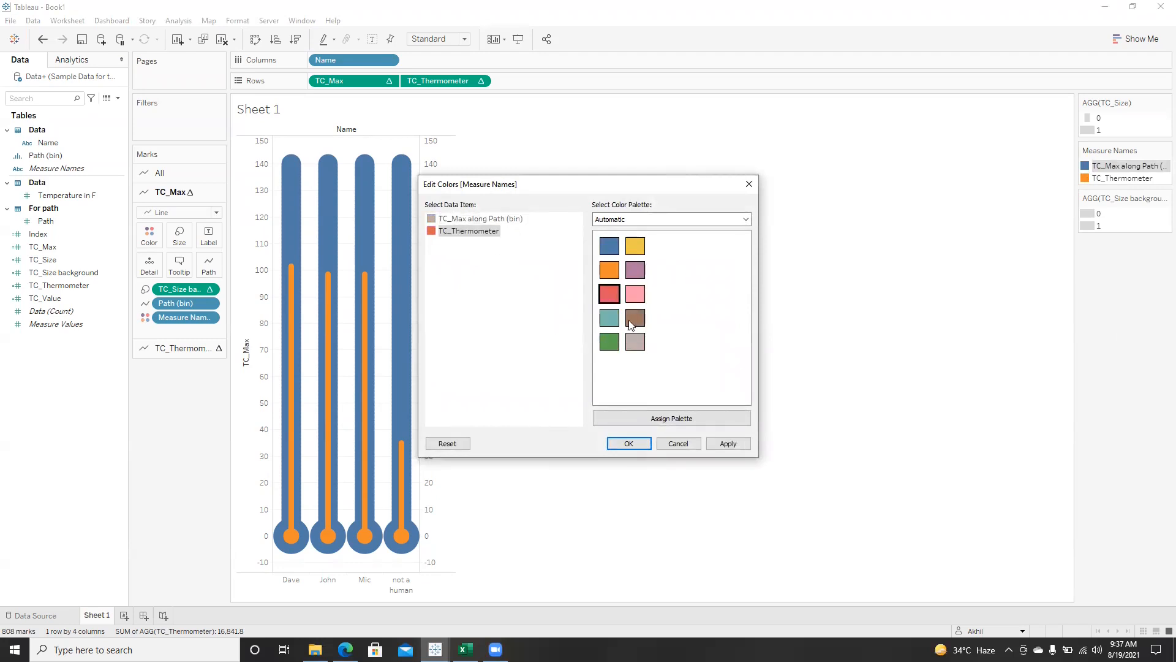
left_click(725, 444)
left_click(629, 443)
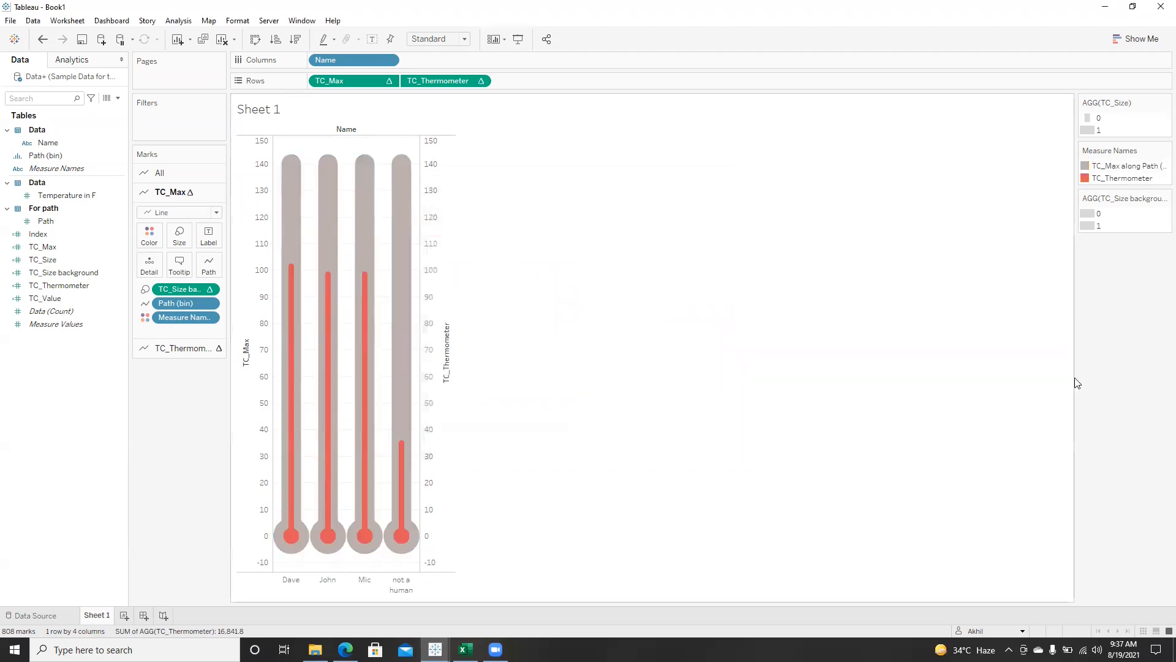
- Hide the TC_Thermometer axis header and fit the chart to Entire View
right_click(437, 306)
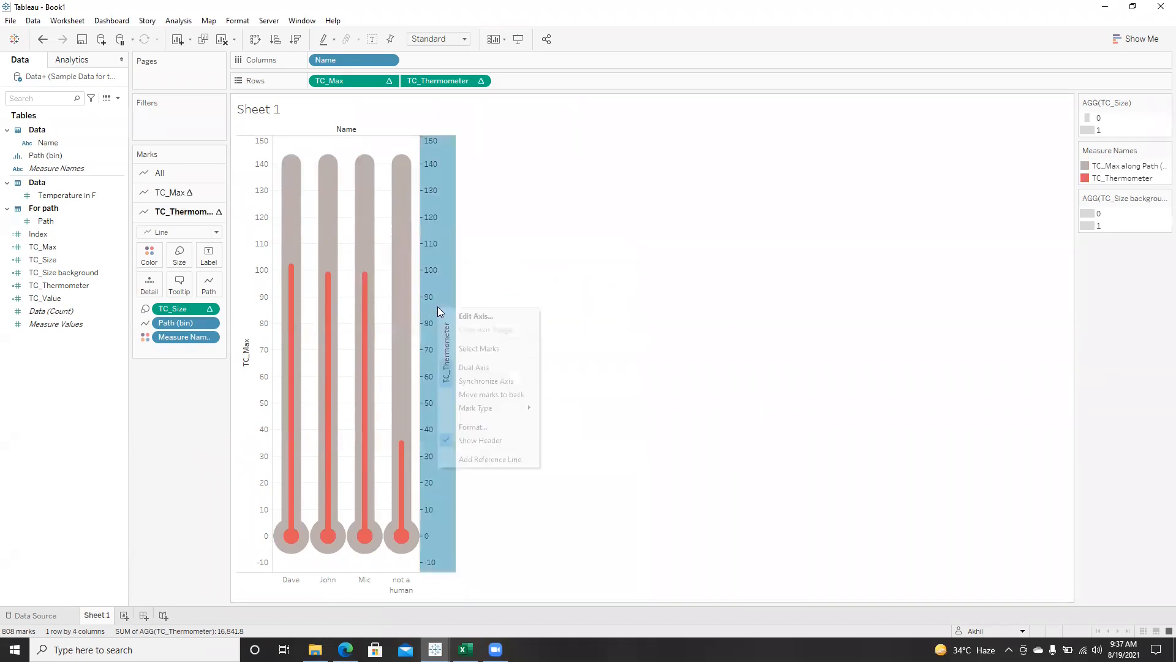
left_click(483, 440)
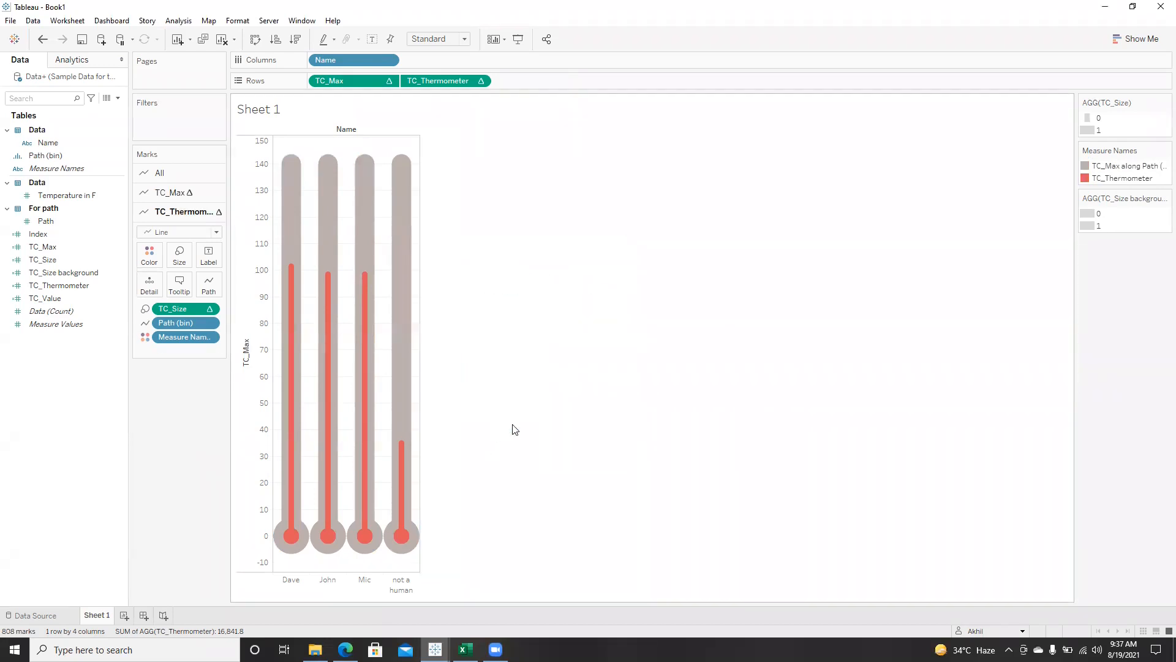
left_click(442, 44)
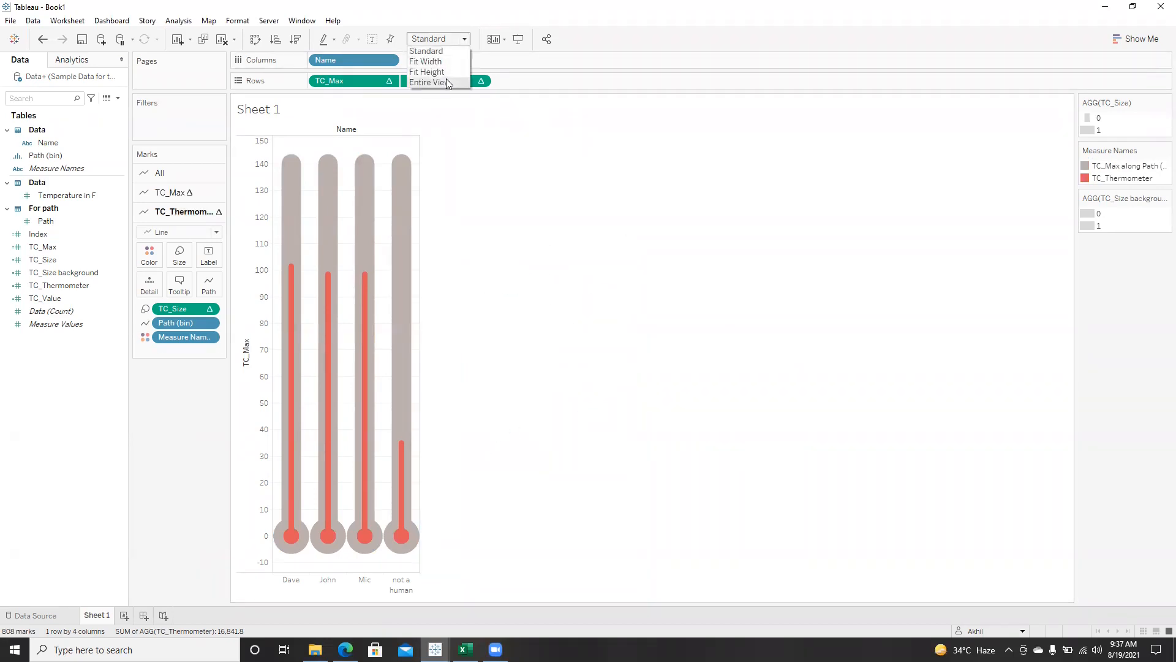
left_click(446, 78)
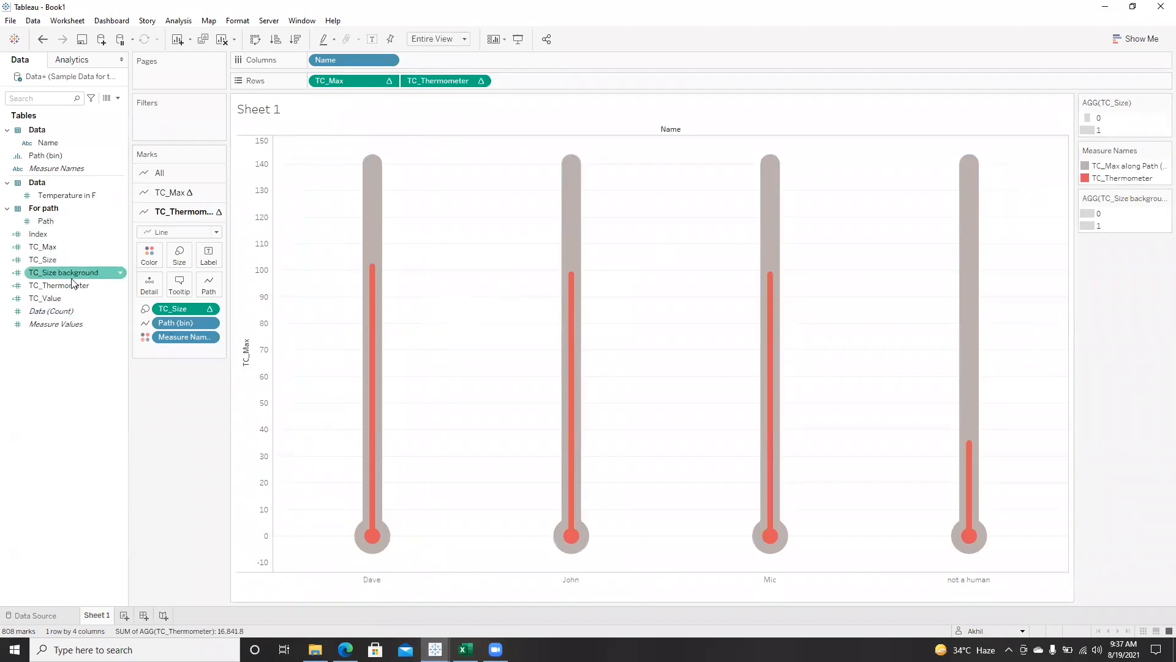
- Label the TC_Thermometer marks with TC_Value at line ends, only at the start of the line, allowing overlap with other marks
left_click_drag(59, 302, 208, 256)
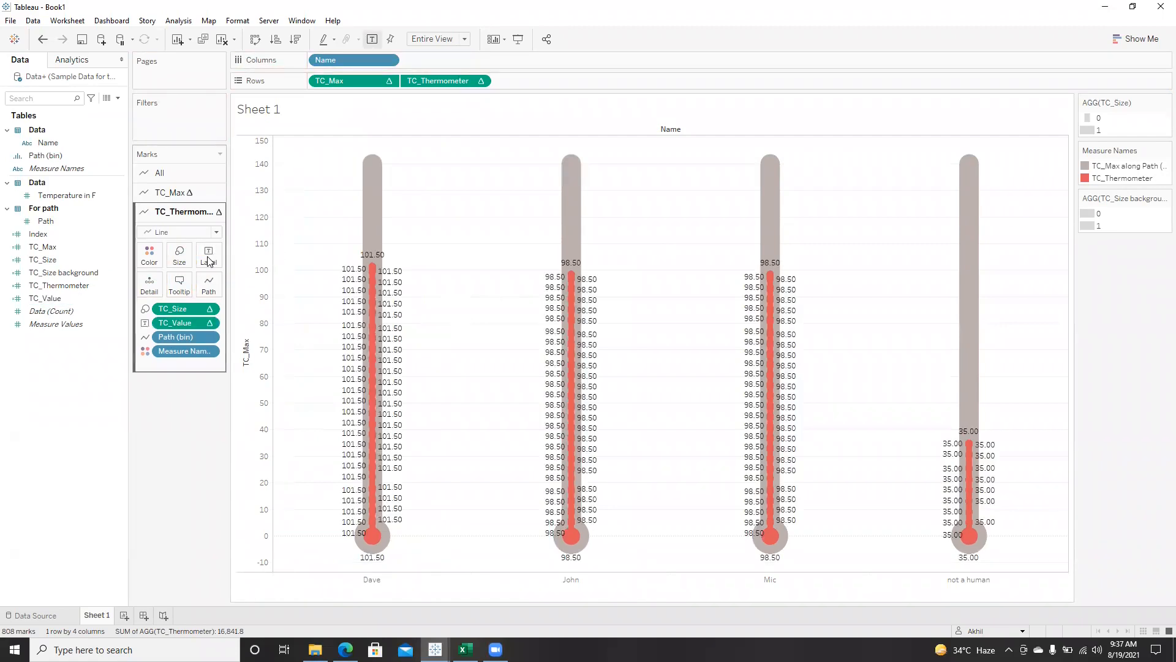
left_click(208, 254)
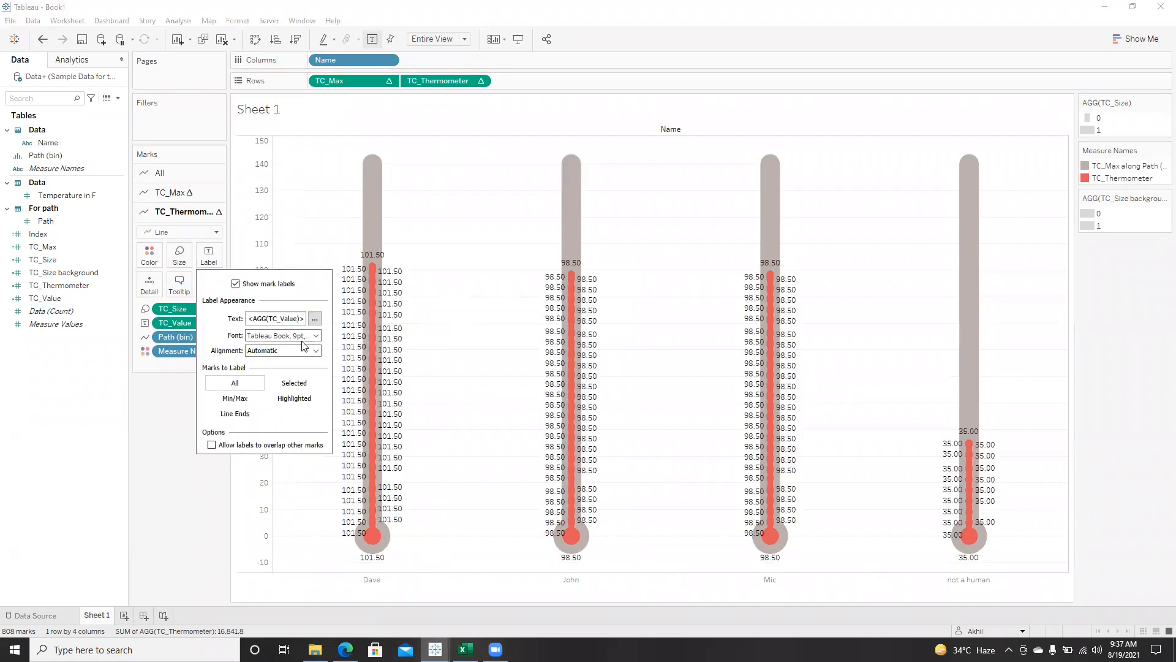
left_click(235, 413)
left_click(212, 473)
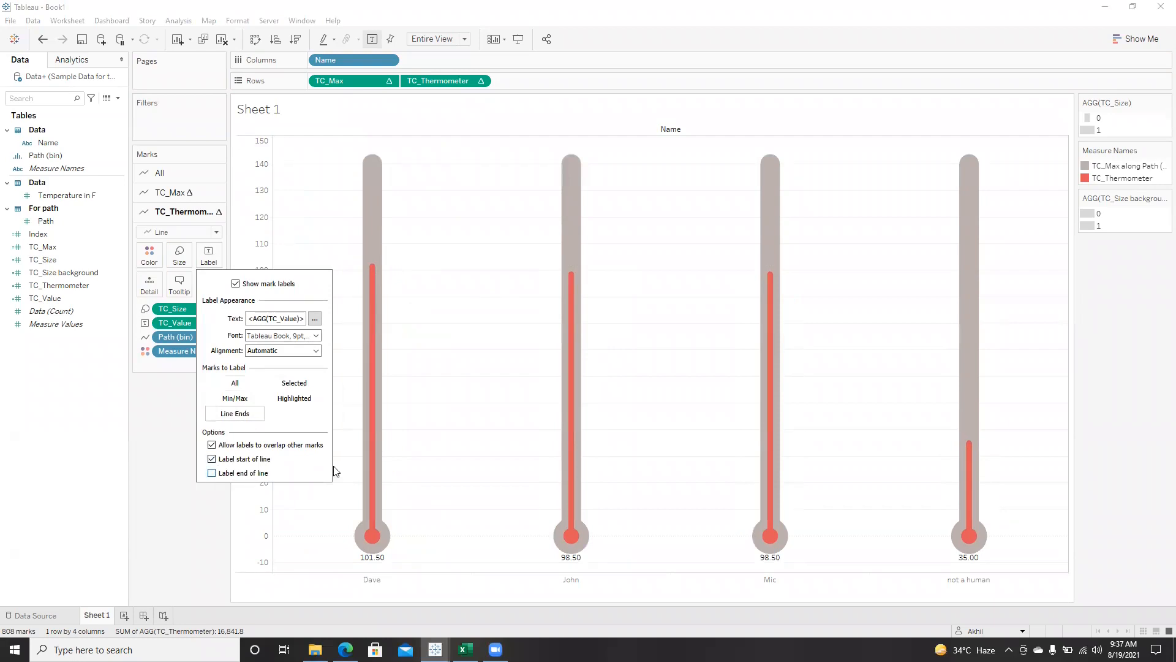
- Align the TC_Value labels to the horizontal center and vertical middle of the thermometer bulbs
left_click(315, 350)
left_click(276, 398)
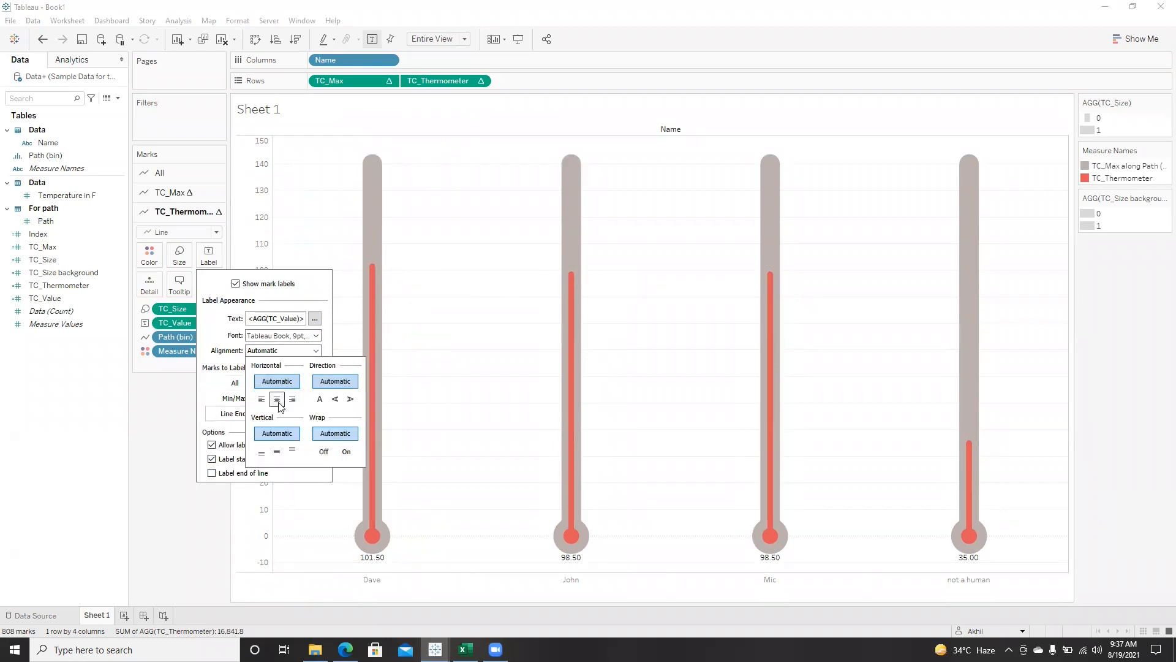
left_click(277, 452)
left_click(167, 484)
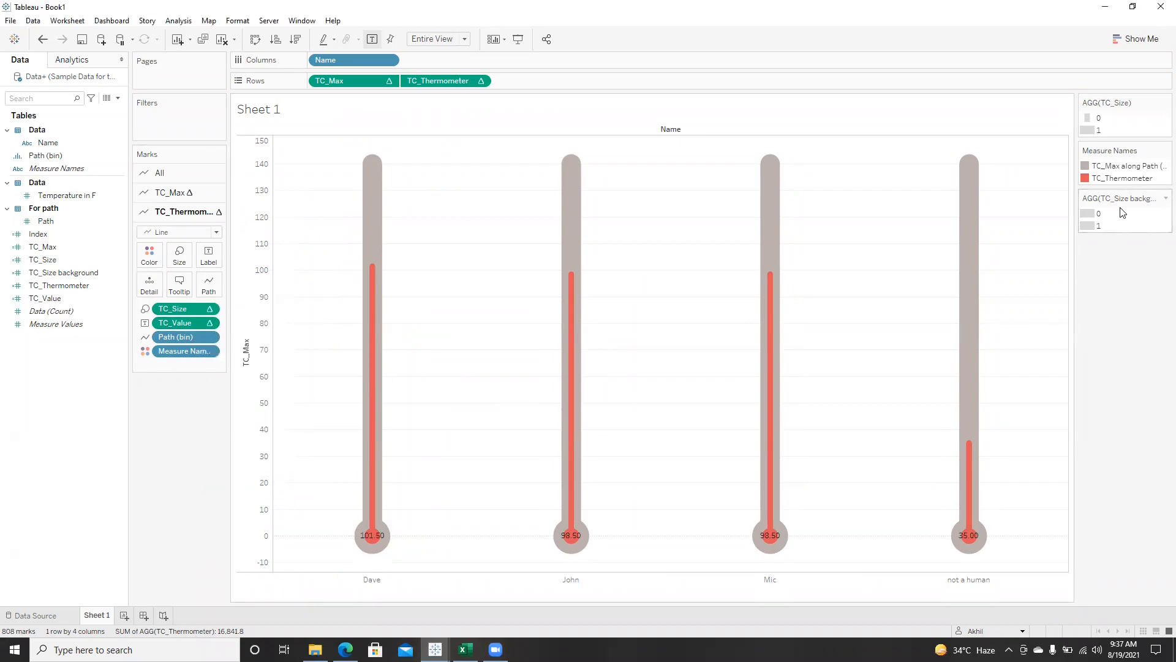
left_click(210, 324)
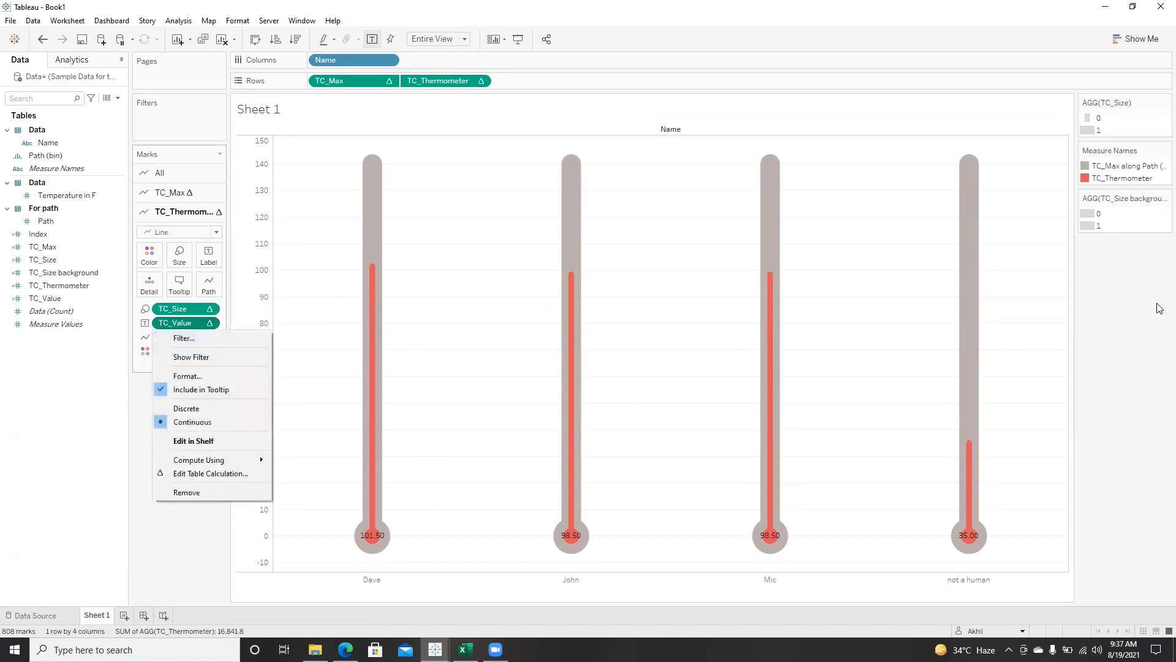
left_click(1104, 323)
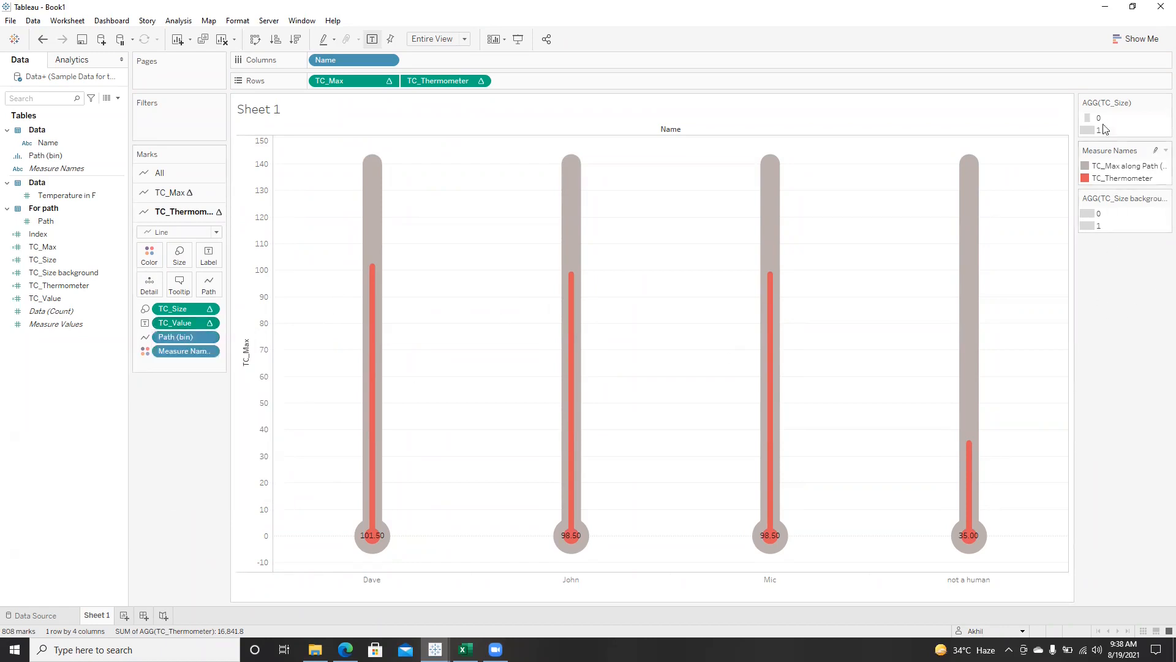
- Enlarge the TC_Size mark size range so the red thermometers nearly fill the gray backgrounds
double_click(1090, 124)
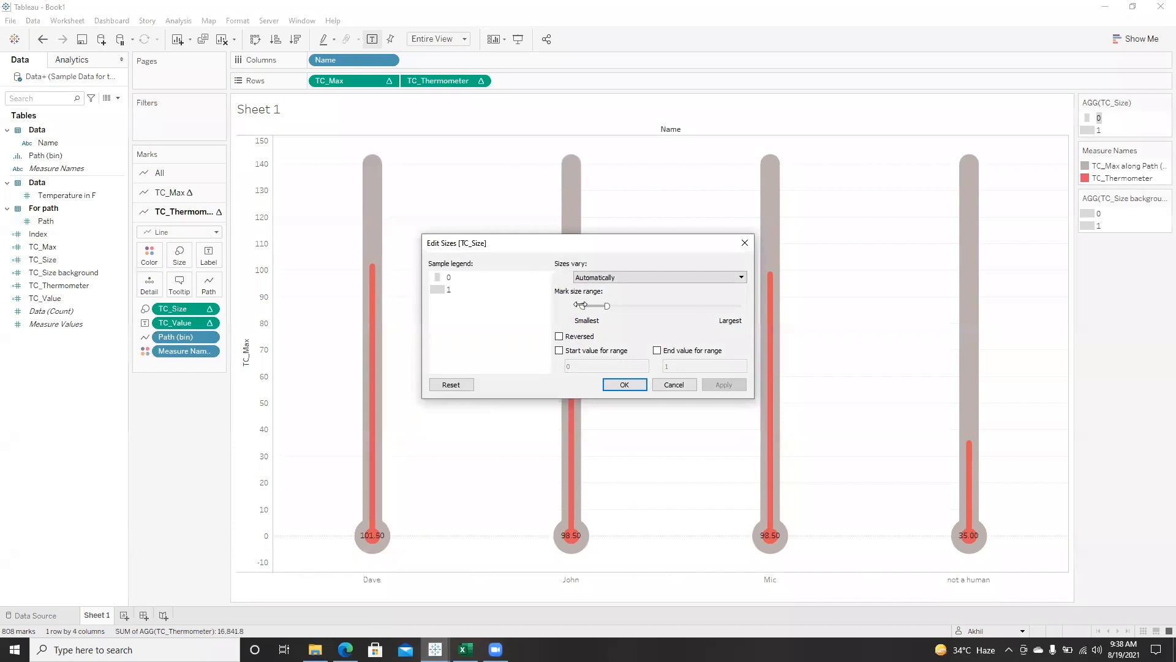
left_click_drag(584, 305, 634, 306)
left_click(727, 386)
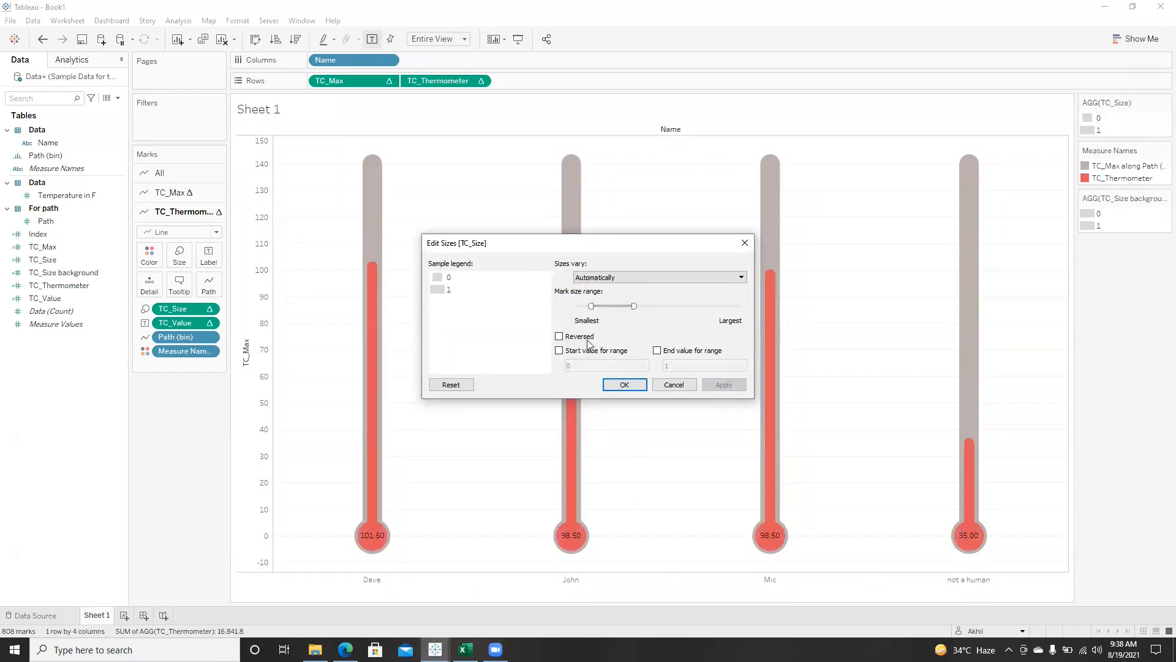
left_click(675, 384)
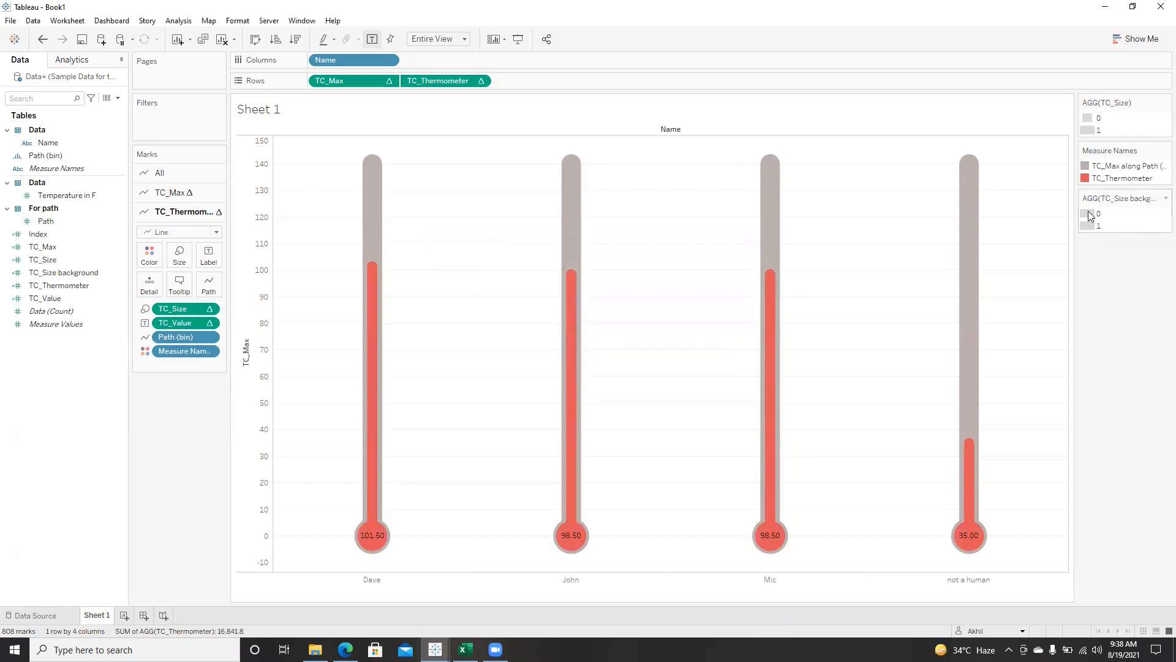
- Widen the gray background thermometers further by raising the TC_Size background mark size range
double_click(1091, 214)
left_click_drag(621, 305, 636, 305)
left_click(724, 386)
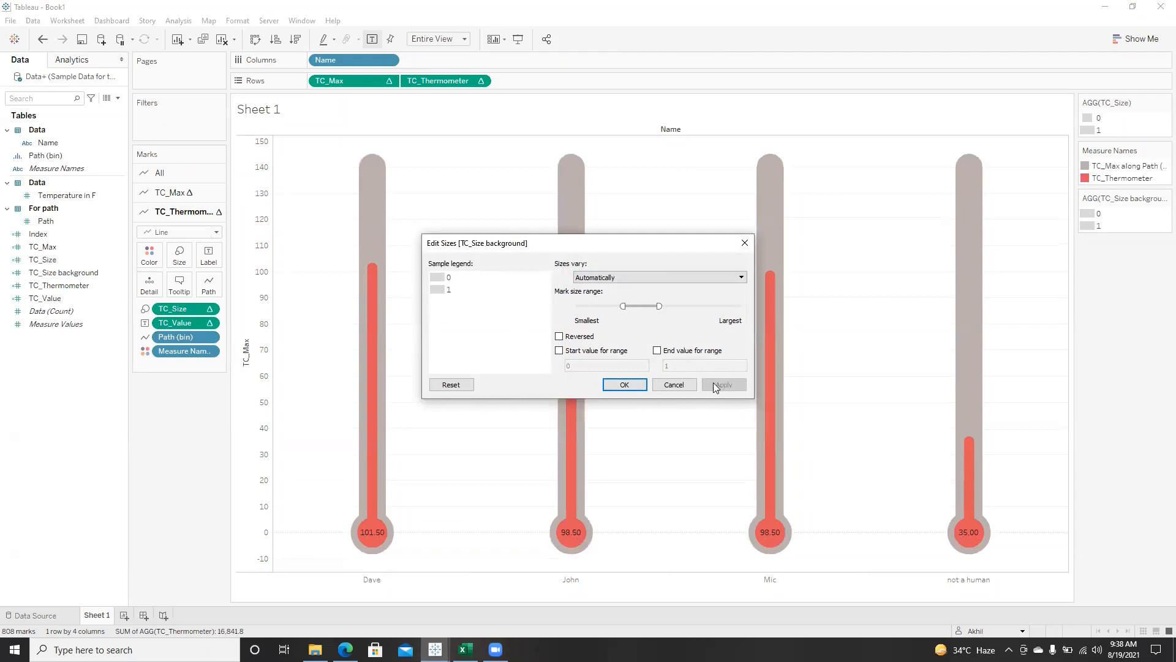
left_click(626, 385)
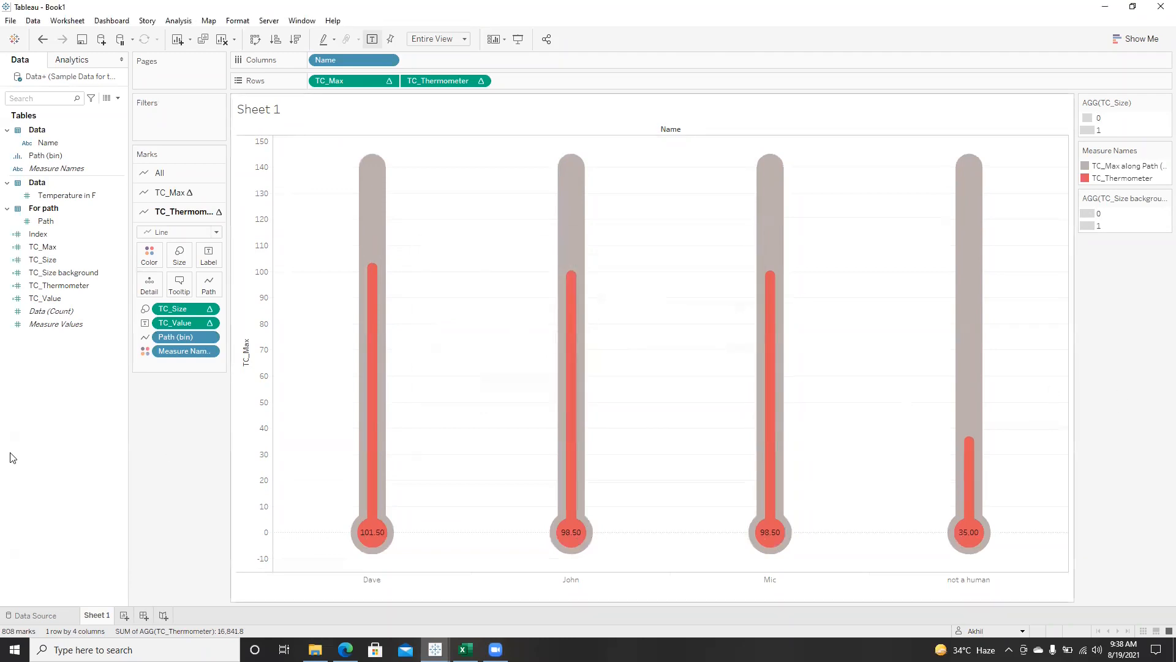
- Format the TC_Value label numbers as Number (Custom) with one decimal place and the suffix F
left_click(209, 322)
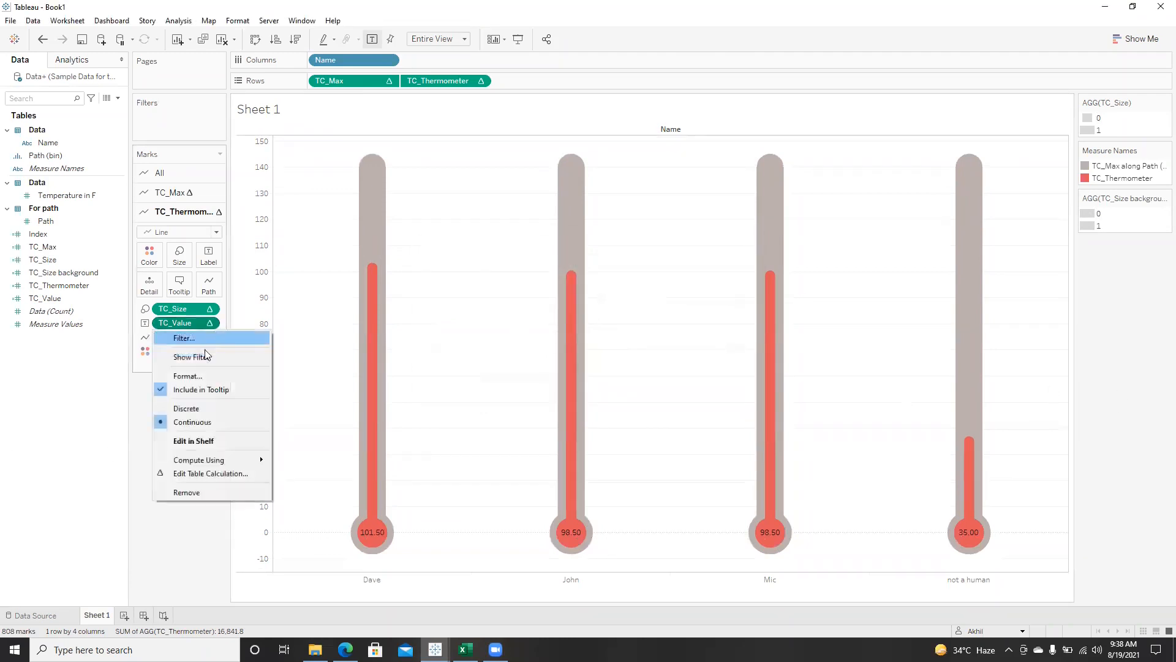
left_click(184, 375)
left_click(115, 174)
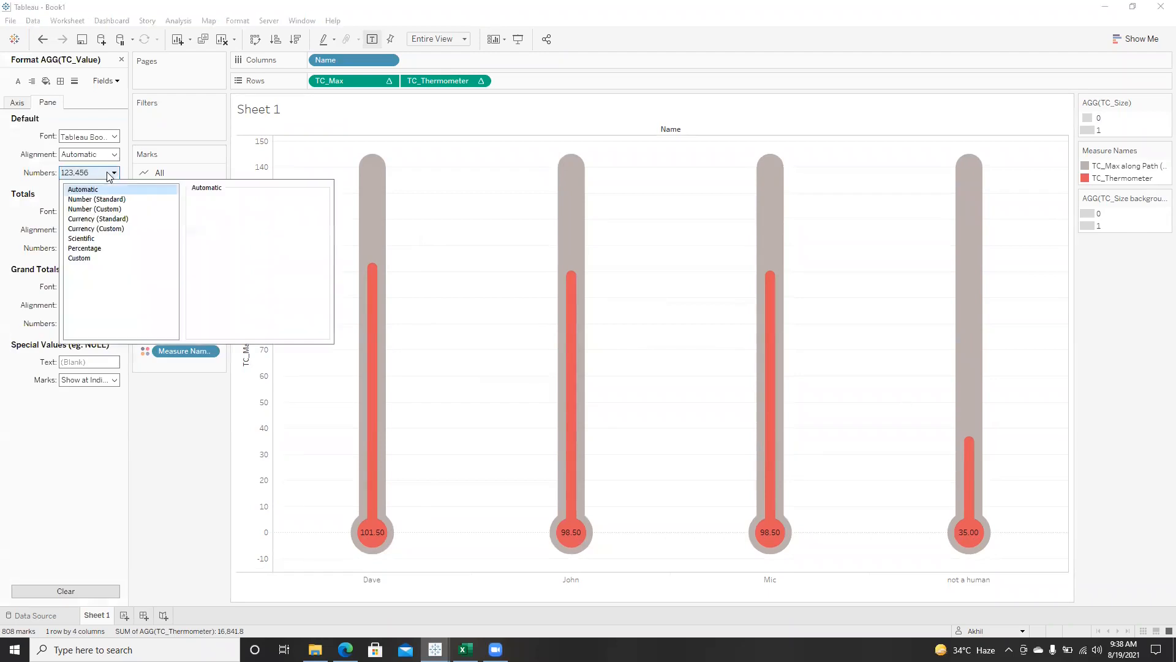
left_click(107, 209)
left_click(225, 210)
left_click(225, 210)
left_click(225, 216)
left_click(224, 215)
left_click(225, 215)
left_click(239, 309)
type("F")
left_click(163, 428)
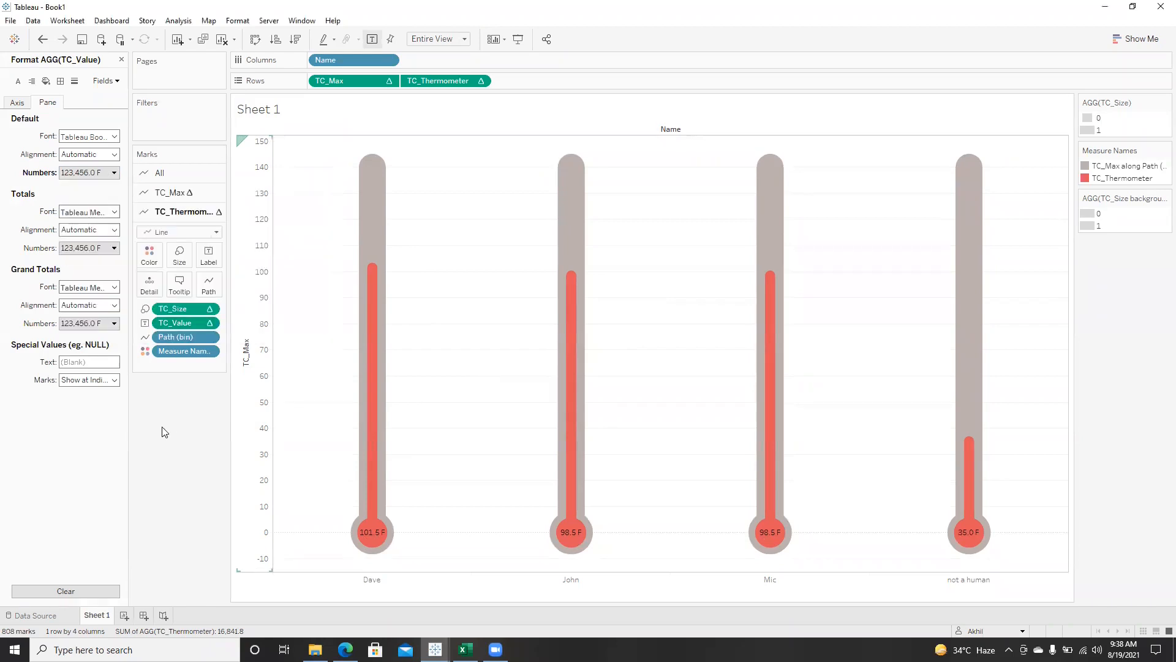
left_click(122, 60)
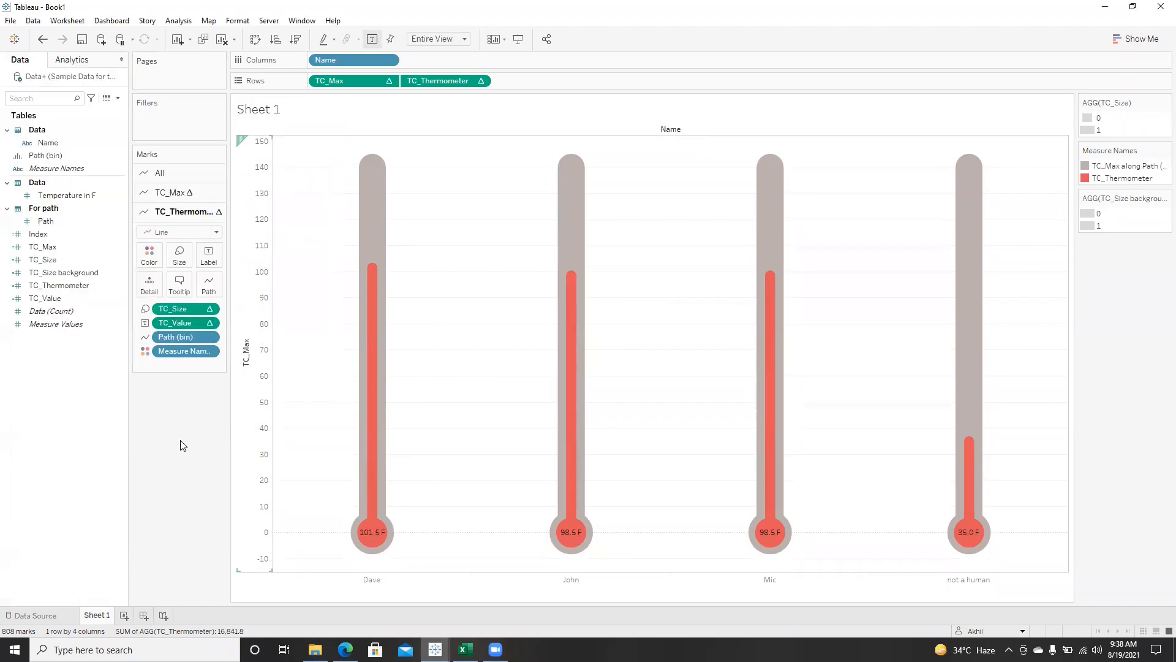
- Set the grid lines of the sheet's rows to None in the line formatting
right_click(454, 253)
left_click(497, 317)
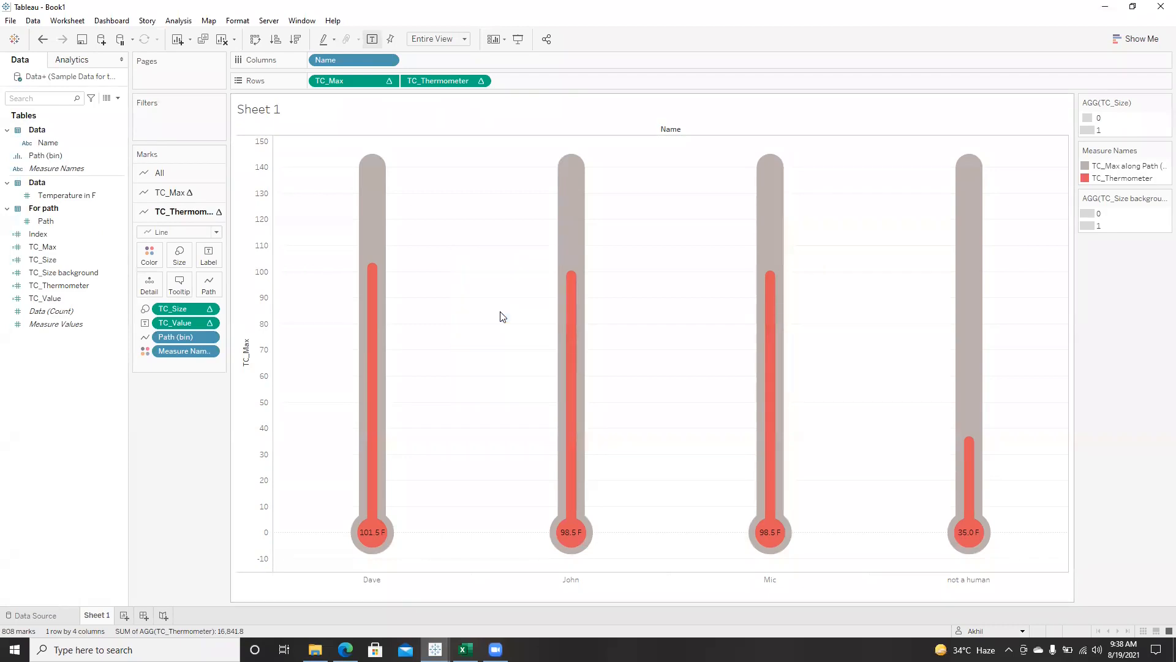
left_click(74, 82)
left_click(92, 155)
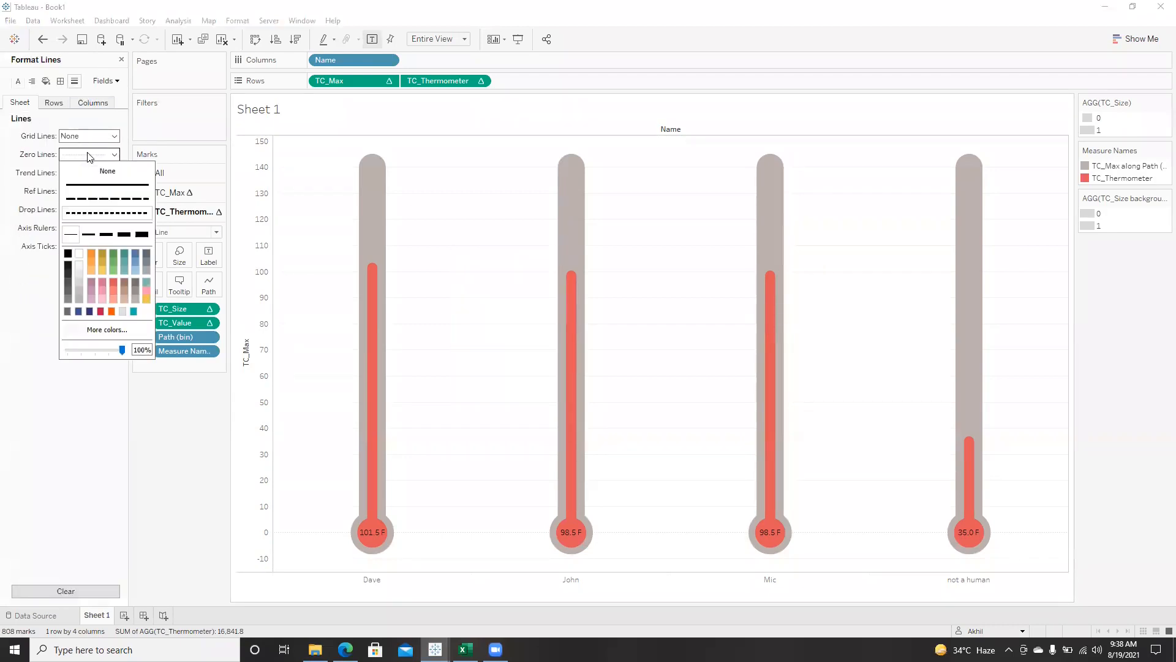
left_click(54, 103)
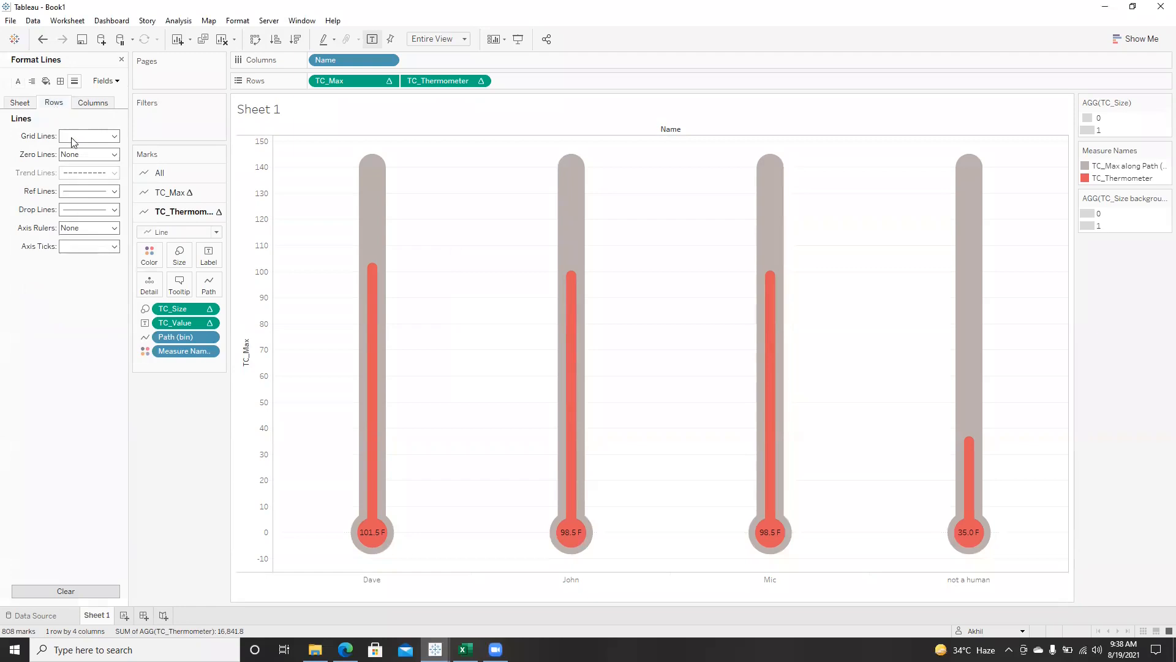
left_click(89, 136)
left_click(79, 104)
left_click(121, 59)
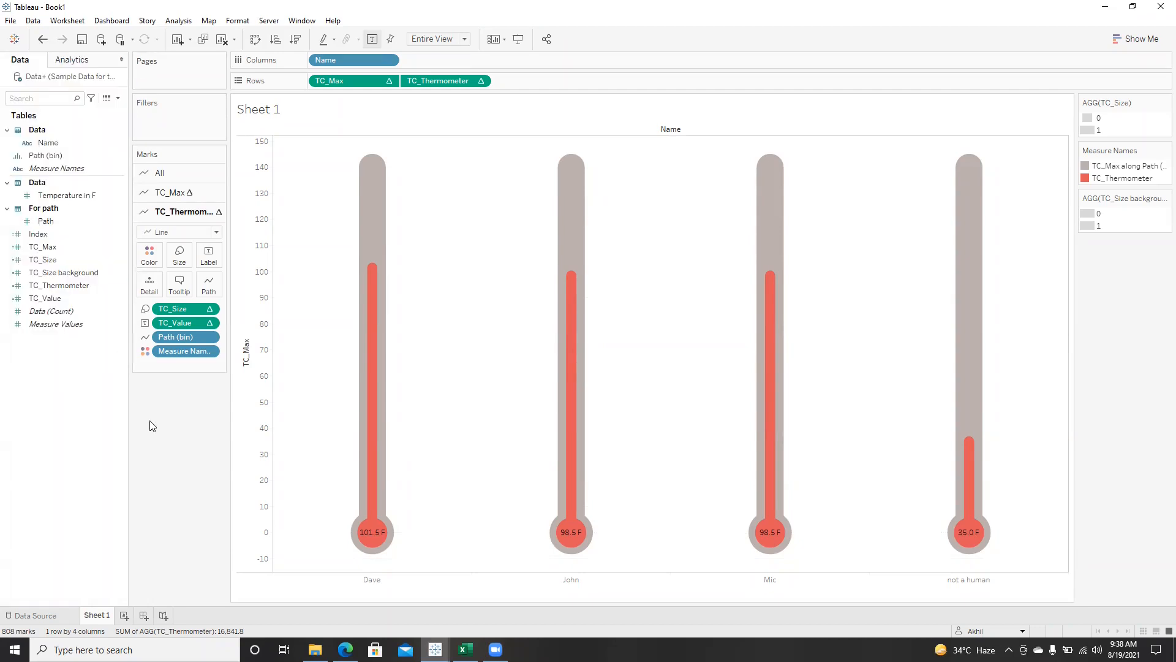
- Change the title of the TC_Max axis to "Thermometer Reading"
right_click(252, 358)
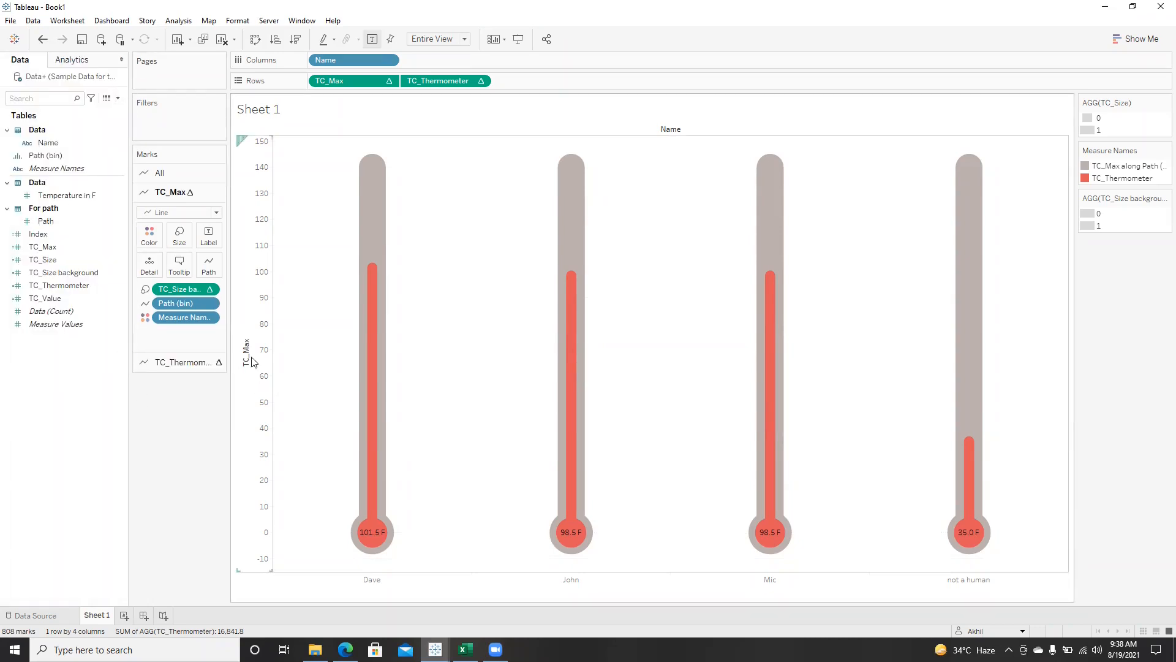
right_click(251, 361)
left_click(279, 367)
left_click(543, 406)
type("Thermometer Reading")
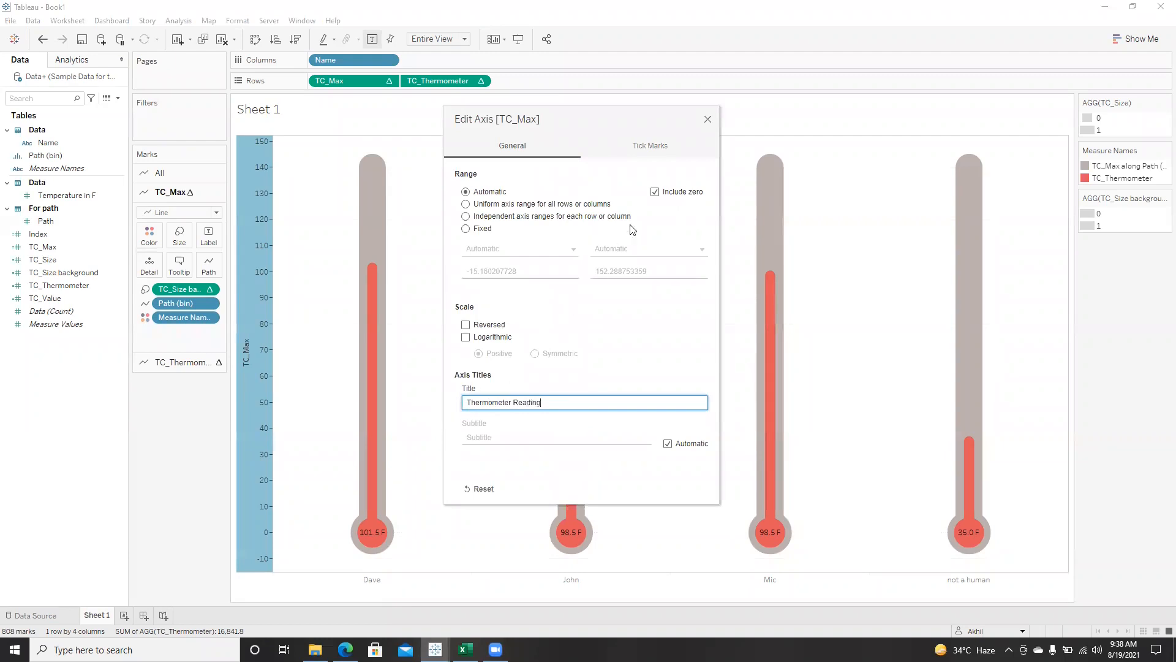
left_click(707, 121)
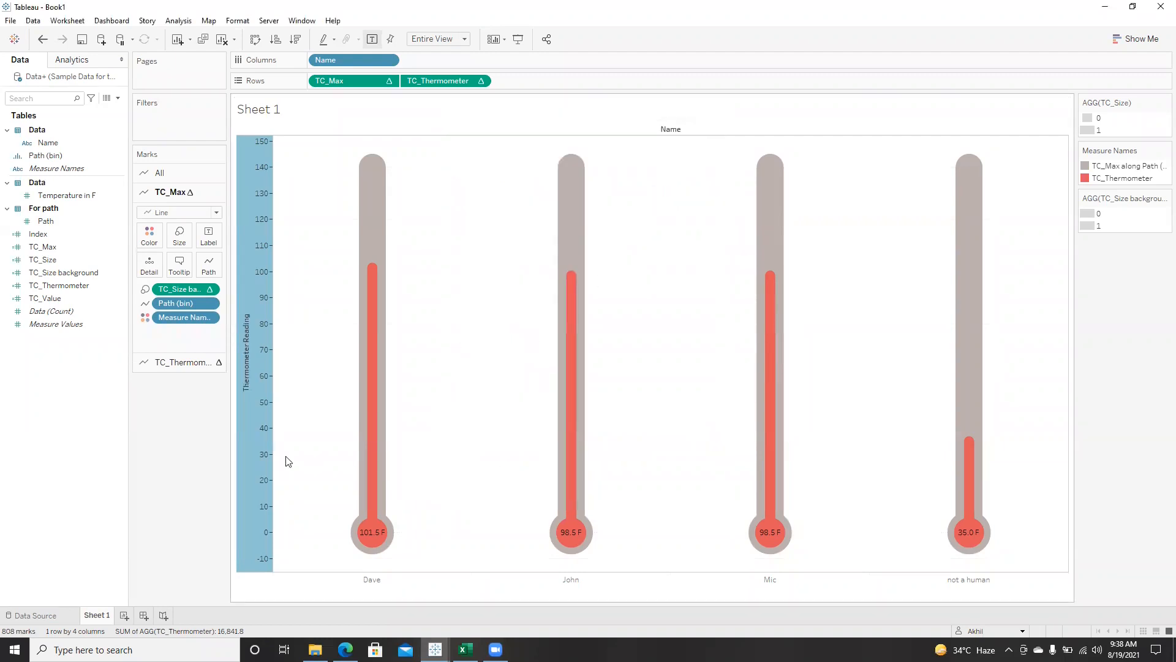
left_click(157, 453)
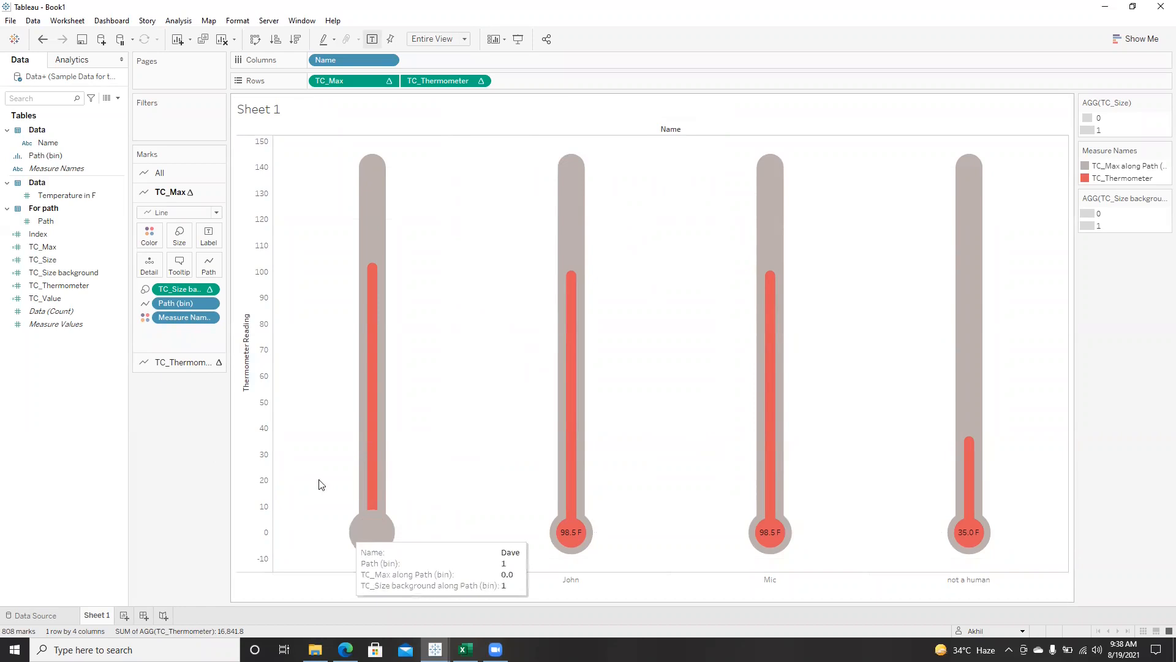